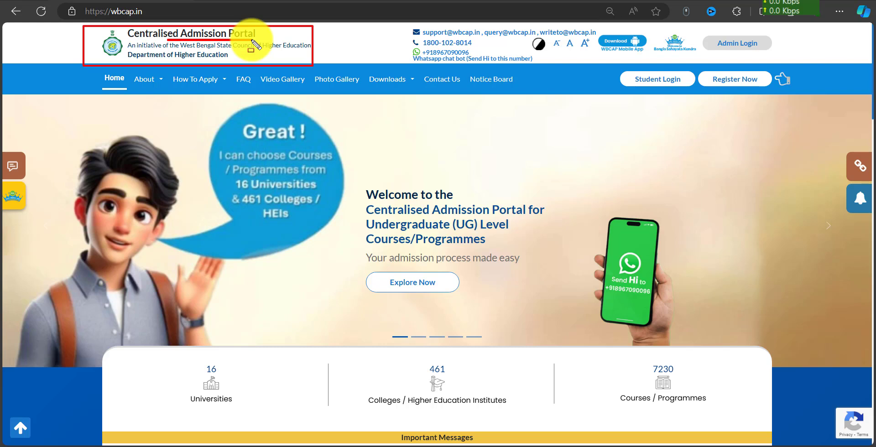
Clear the overlays covering the WBCAP home page at wbcap.in.
{"action": "key", "text": "Escape"}
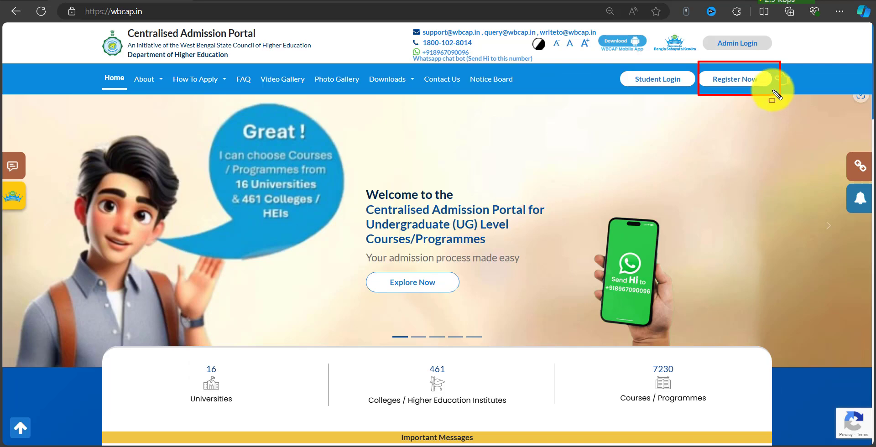
{"action": "key", "text": "Escape"}
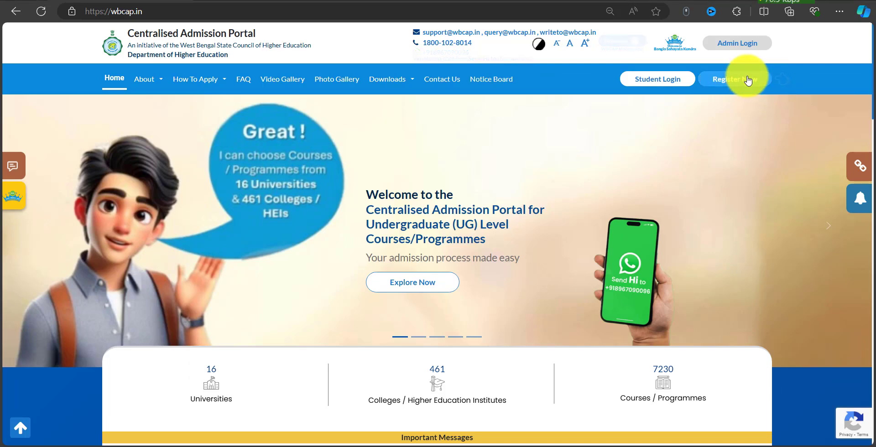
Start a new student registration, entering the mobile number and email, and continue to step 2.
{"action": "left_click", "coordinate": [748, 79]}
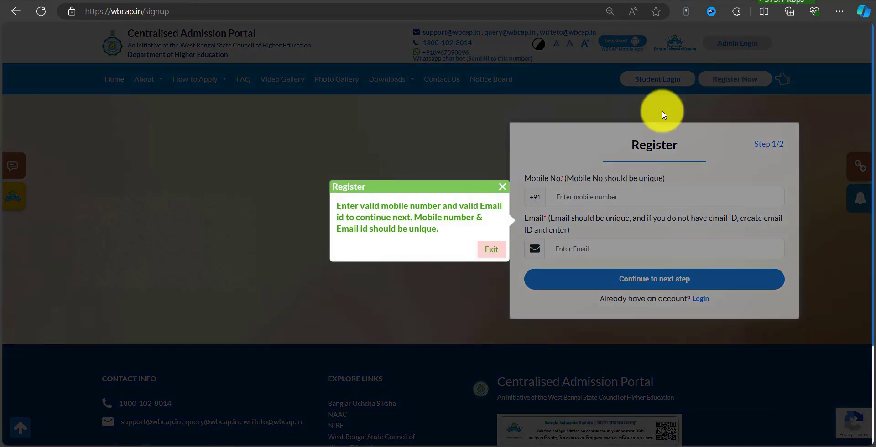
{"action": "left_click", "coordinate": [505, 187]}
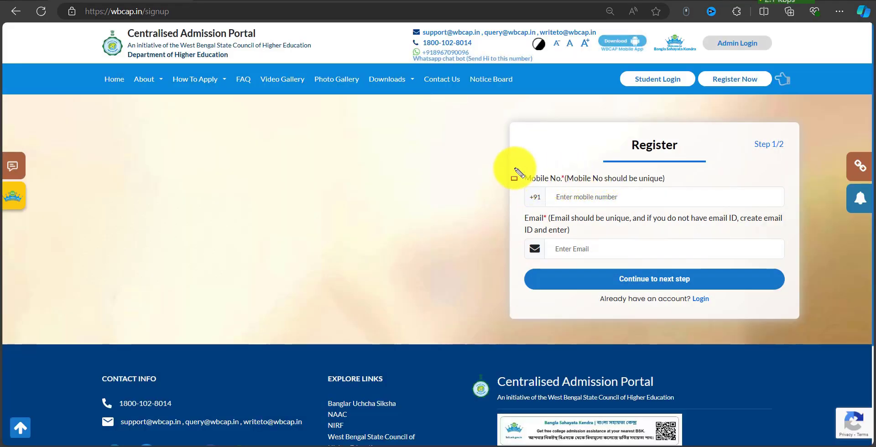
{"action": "mouse_move", "coordinate": [513, 167]}
{"action": "left_mouse_down"}
{"action": "mouse_move", "coordinate": [665, 205]}
{"action": "mouse_move", "coordinate": [776, 206]}
{"action": "left_mouse_up"}
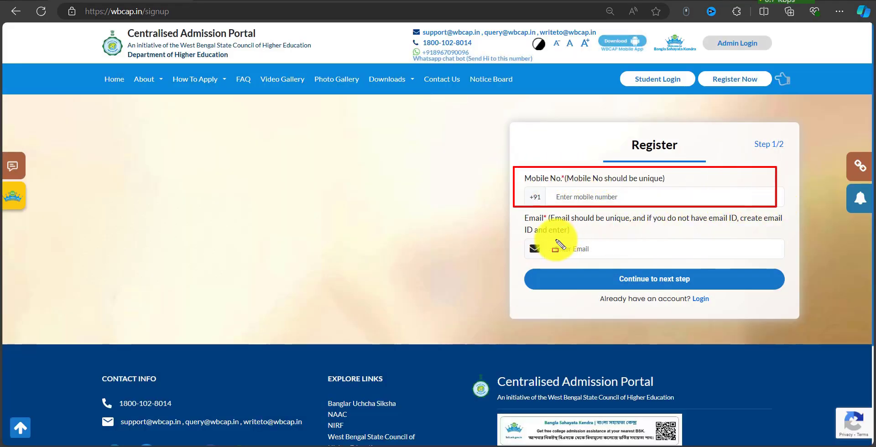
{"action": "mouse_move", "coordinate": [551, 242]}
{"action": "left_mouse_down"}
{"action": "mouse_move", "coordinate": [645, 260]}
{"action": "mouse_move", "coordinate": [697, 287]}
{"action": "left_mouse_up"}
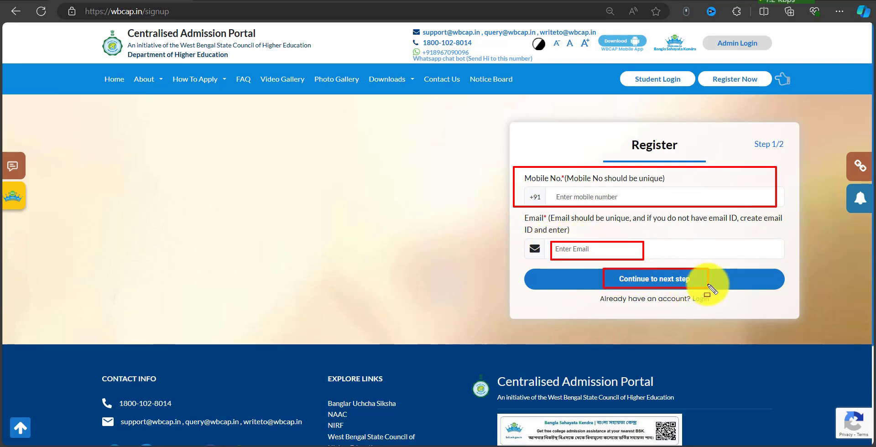
{"action": "key", "text": "Escape"}
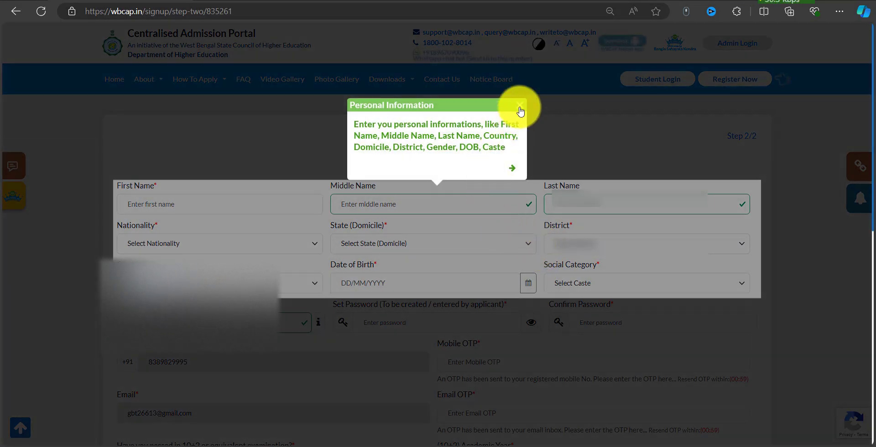
Enter the applicant's name fields, Indian nationality and West Bengal as the state.
{"action": "left_click", "coordinate": [520, 109]}
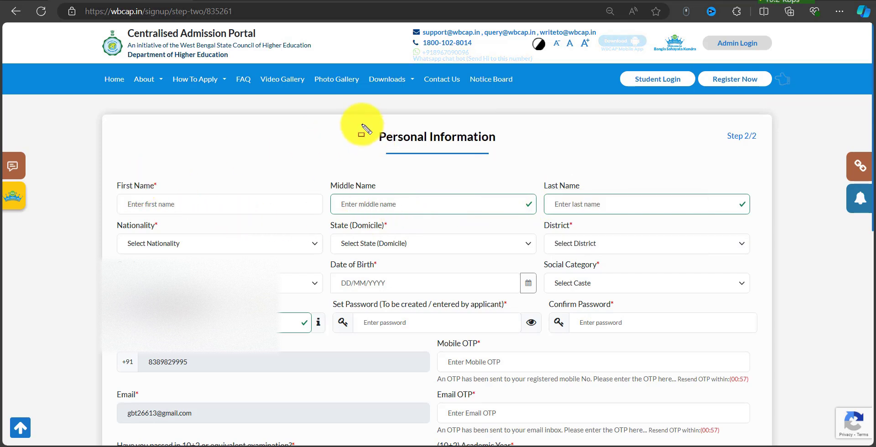
{"action": "left_click_drag", "start_coordinate": [361, 124], "coordinate": [521, 158]}
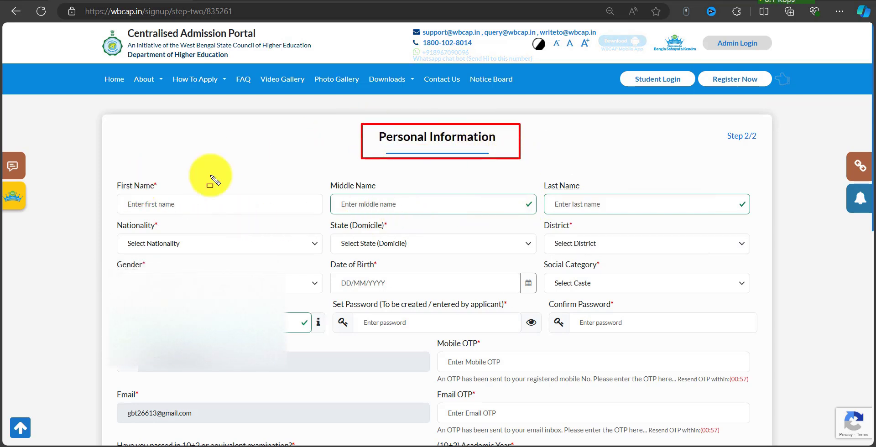
{"action": "mouse_move", "coordinate": [134, 189]}
{"action": "left_mouse_down"}
{"action": "mouse_move", "coordinate": [348, 208]}
{"action": "mouse_move", "coordinate": [319, 219]}
{"action": "mouse_move", "coordinate": [475, 214]}
{"action": "left_mouse_up"}
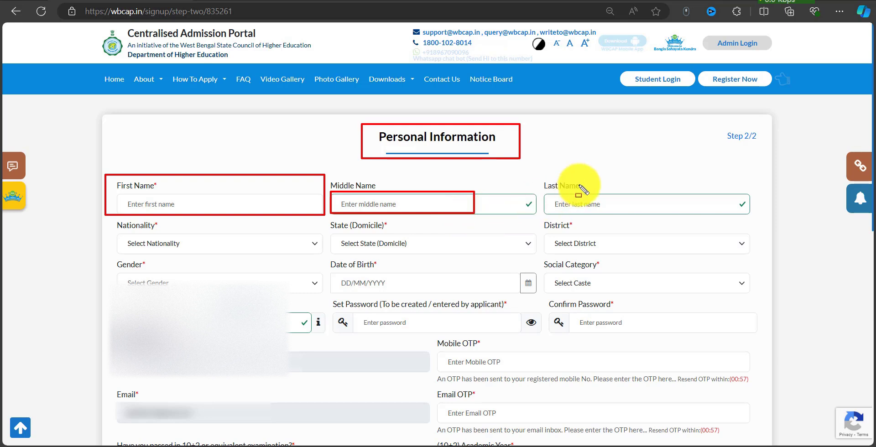
{"action": "left_click_drag", "start_coordinate": [535, 179], "coordinate": [753, 217]}
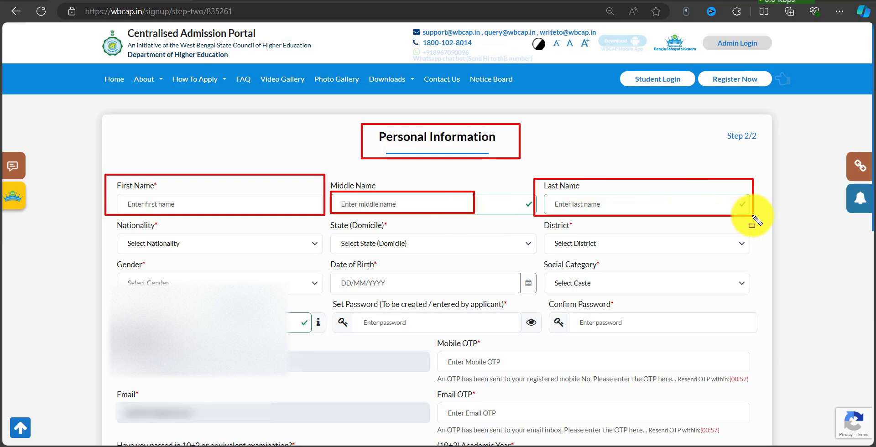
{"action": "key", "text": "Escape"}
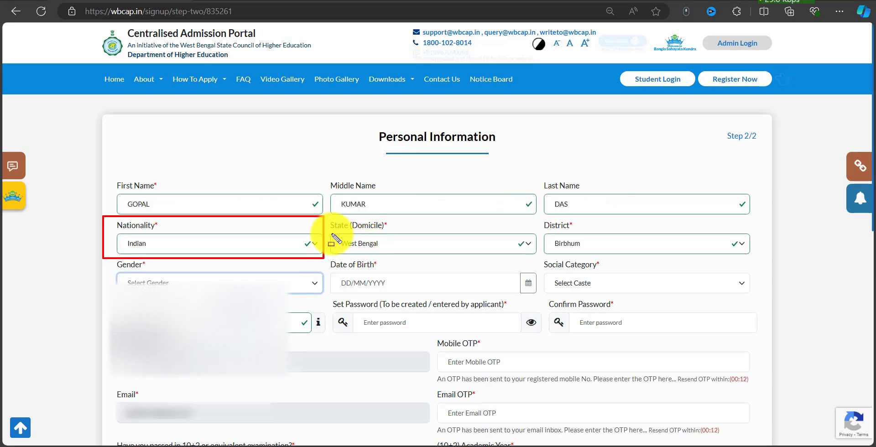
{"action": "left_click_drag", "start_coordinate": [331, 234], "coordinate": [442, 253]}
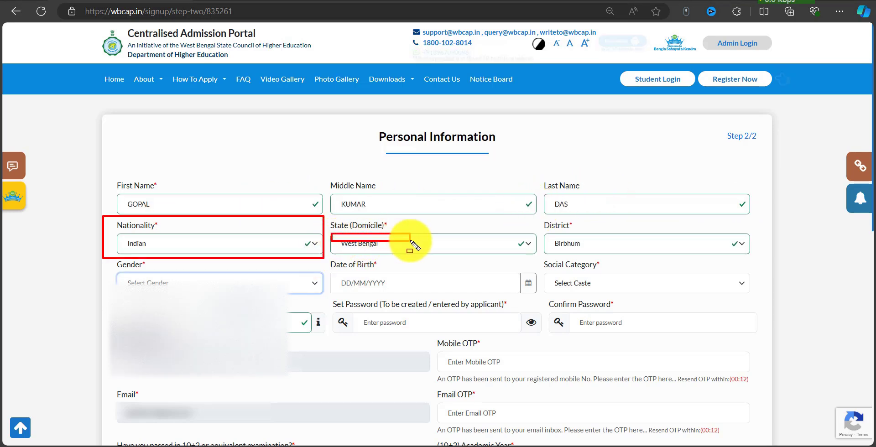
{"action": "mouse_move", "coordinate": [538, 220]}
{"action": "left_mouse_down"}
{"action": "mouse_move", "coordinate": [645, 256]}
{"action": "mouse_move", "coordinate": [755, 257]}
{"action": "left_mouse_up"}
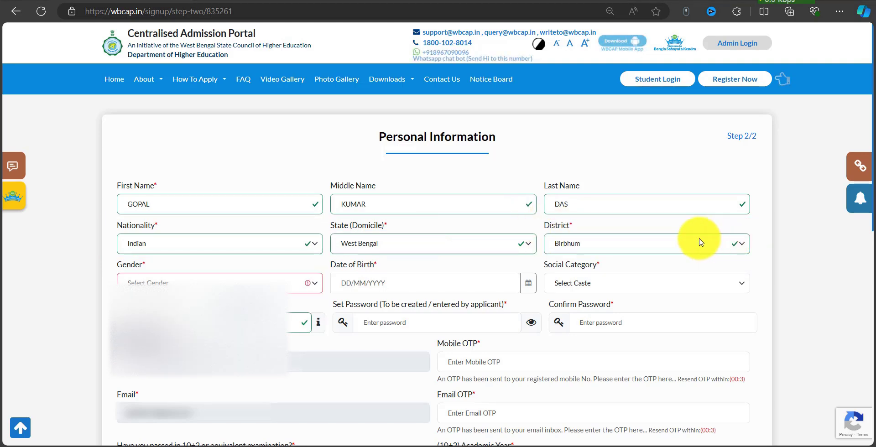
Choose North 24 Parganas as the district.
{"action": "left_click", "coordinate": [584, 239]}
{"action": "scroll", "coordinate": [618, 364], "scroll_direction": "down", "scroll_amount": 2}
{"action": "left_click", "coordinate": [607, 367]}
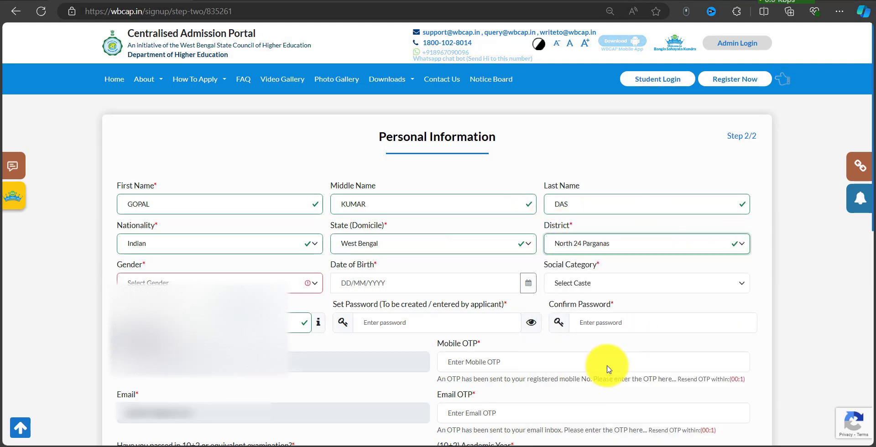
{"action": "mouse_move", "coordinate": [114, 257]}
{"action": "left_mouse_down"}
{"action": "mouse_move", "coordinate": [228, 283]}
{"action": "mouse_move", "coordinate": [335, 290]}
{"action": "left_mouse_up"}
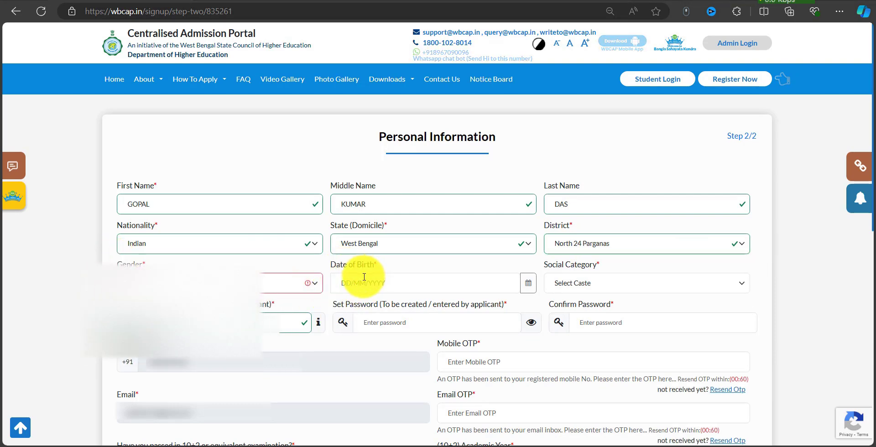
Set the date of birth to 01/01/2003 using the calendar.
{"action": "left_click", "coordinate": [443, 284]}
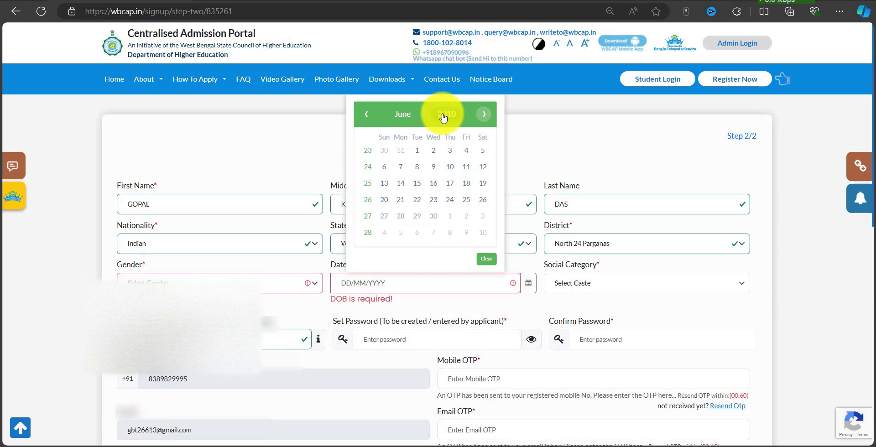
{"action": "left_click", "coordinate": [445, 115]}
{"action": "left_click", "coordinate": [374, 147]}
{"action": "left_click", "coordinate": [379, 150]}
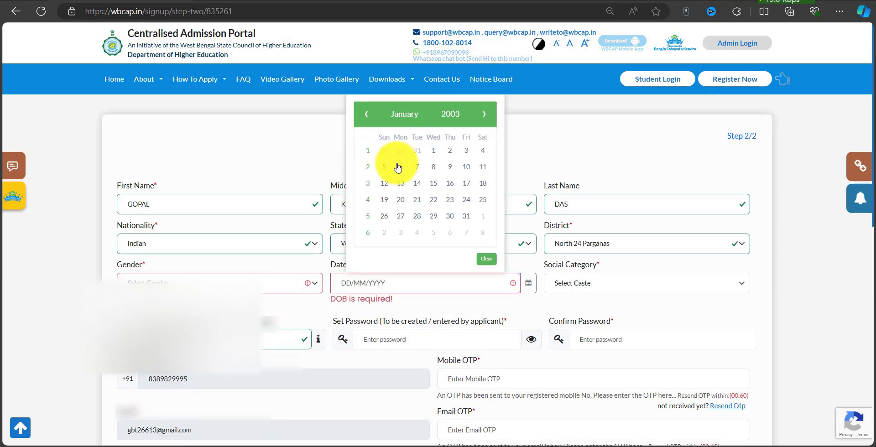
{"action": "left_click", "coordinate": [434, 151]}
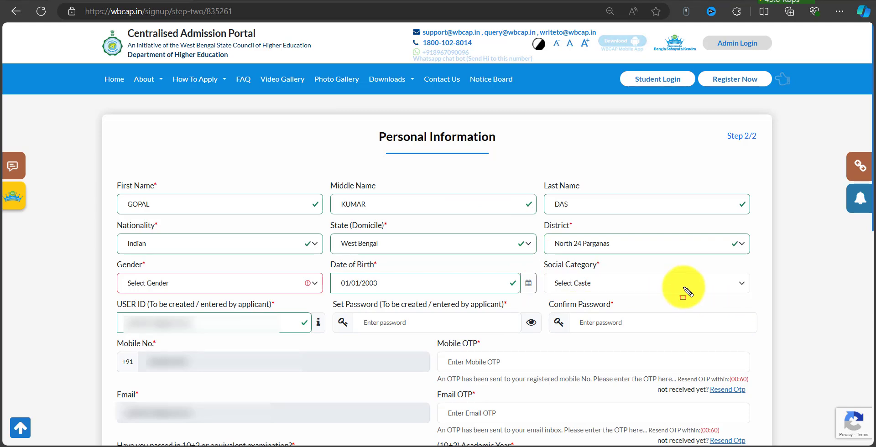
{"action": "left_click", "coordinate": [669, 291]}
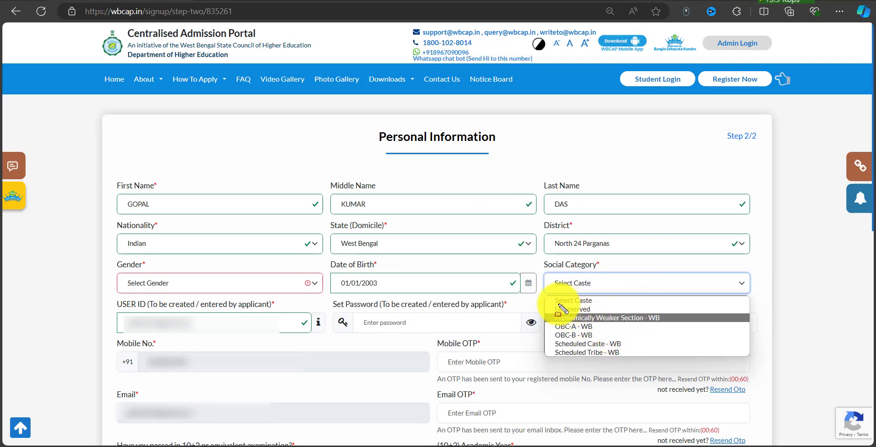
Enter the mobile OTP, a user ID and the confirmed password.
{"action": "scroll", "coordinate": [402, 205], "scroll_direction": "down", "scroll_amount": 4}
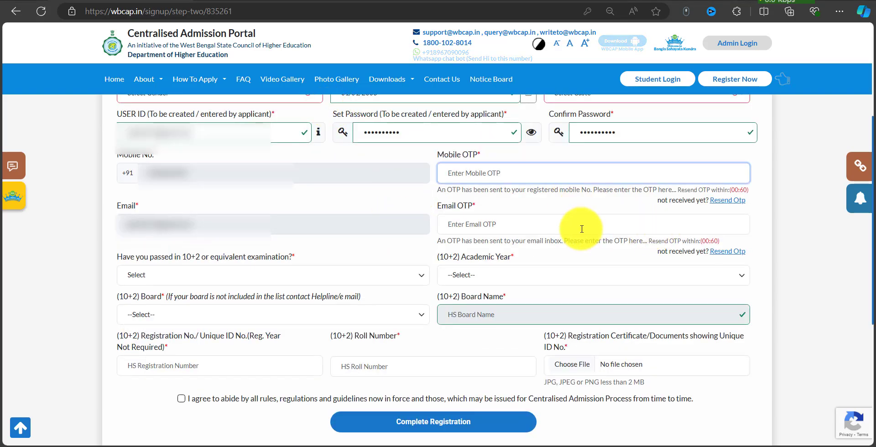
{"action": "left_click", "coordinate": [484, 171]}
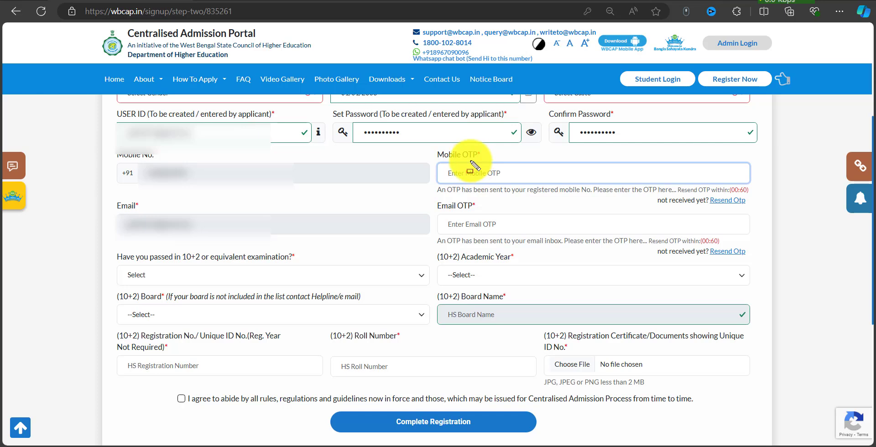
{"action": "left_click_drag", "start_coordinate": [431, 149], "coordinate": [723, 198]}
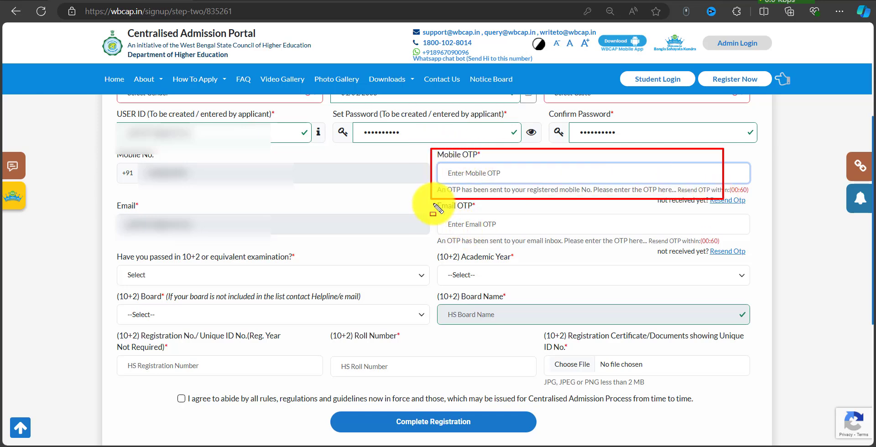
{"action": "mouse_move", "coordinate": [434, 204]}
{"action": "left_mouse_down"}
{"action": "mouse_move", "coordinate": [603, 229]}
{"action": "mouse_move", "coordinate": [746, 233]}
{"action": "left_mouse_up"}
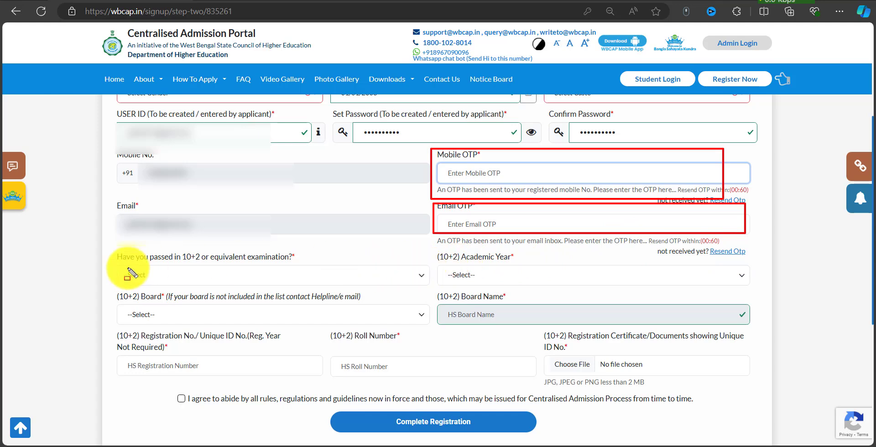
{"action": "mouse_move", "coordinate": [111, 247]}
{"action": "left_mouse_down"}
{"action": "mouse_move", "coordinate": [228, 268]}
{"action": "mouse_move", "coordinate": [435, 286]}
{"action": "left_mouse_up"}
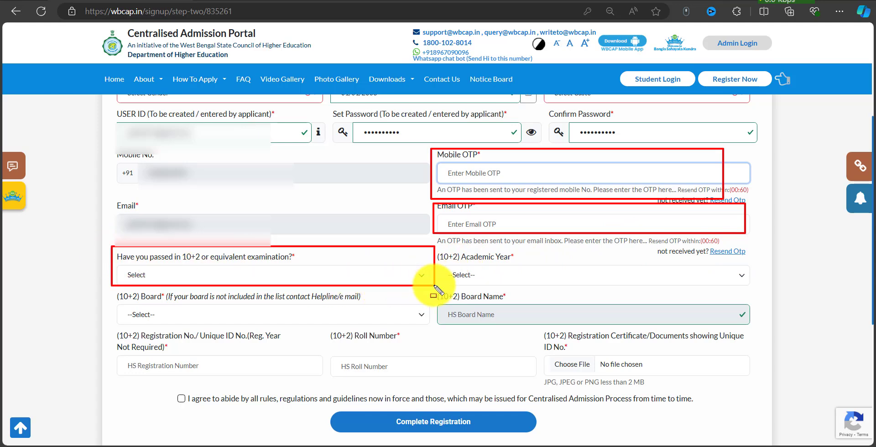
{"action": "key", "text": "Escape"}
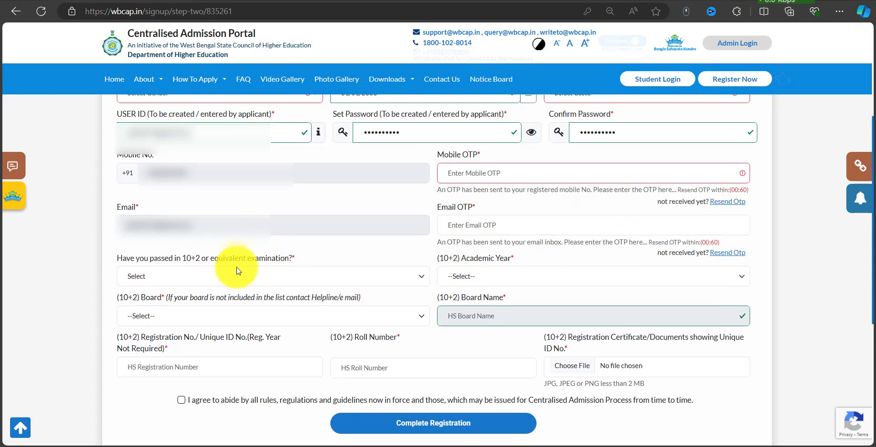
Answer YES to having passed 10+2 and choose 2024 as its academic year.
{"action": "left_click", "coordinate": [233, 277]}
{"action": "left_click", "coordinate": [223, 310]}
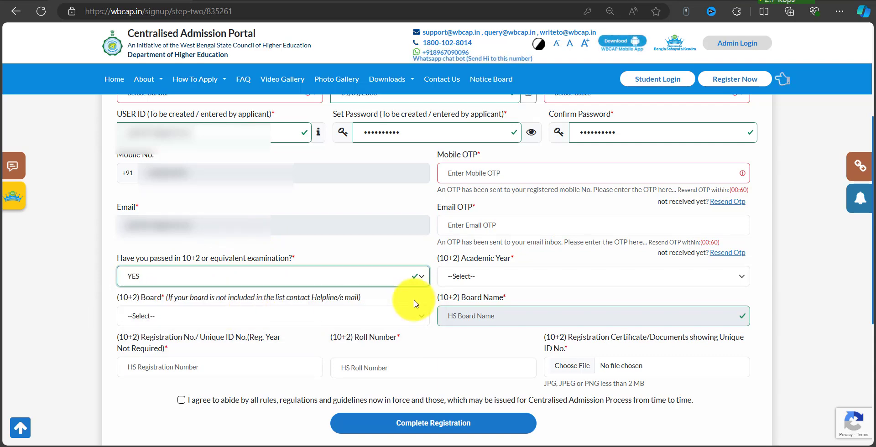
{"action": "left_click_drag", "start_coordinate": [436, 266], "coordinate": [607, 304]}
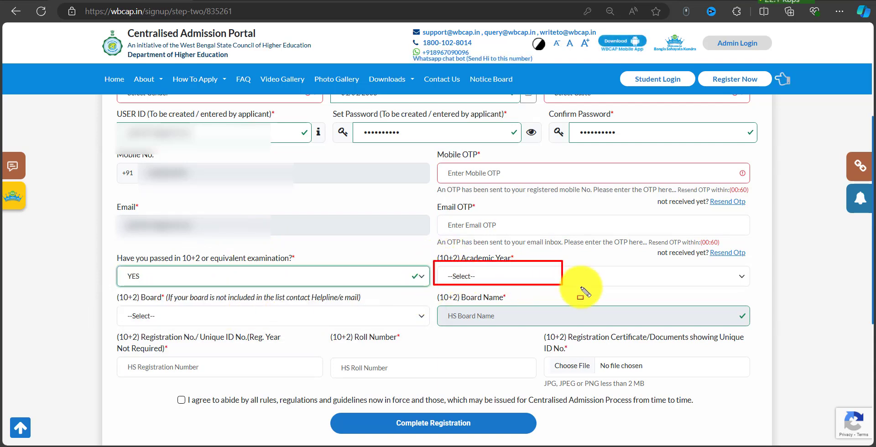
{"action": "key", "text": "Escape"}
{"action": "left_click", "coordinate": [537, 285]}
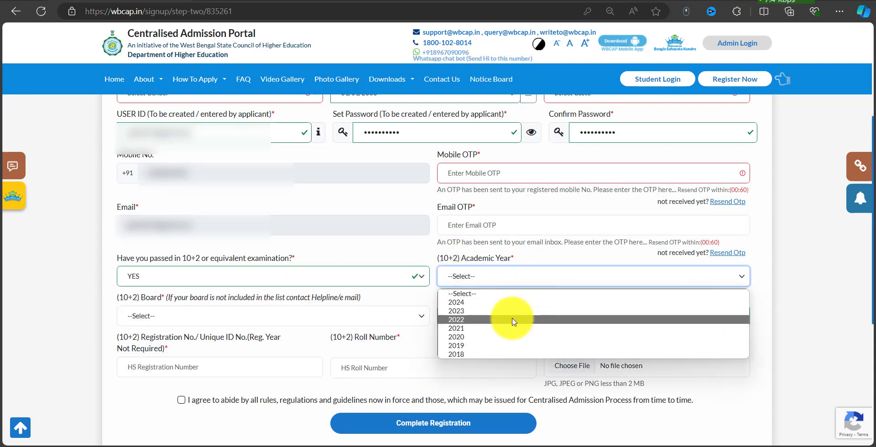
{"action": "left_click", "coordinate": [488, 297]}
{"action": "left_click_drag", "start_coordinate": [110, 290], "coordinate": [338, 320]}
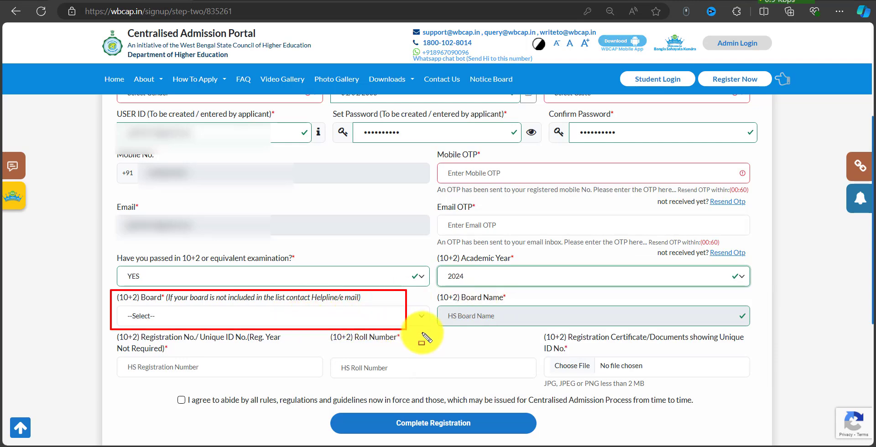
{"action": "key", "text": "Escape"}
Choose West Bengal Council of Higher Secondary Education as the 10+2 board.
{"action": "left_click", "coordinate": [352, 324]}
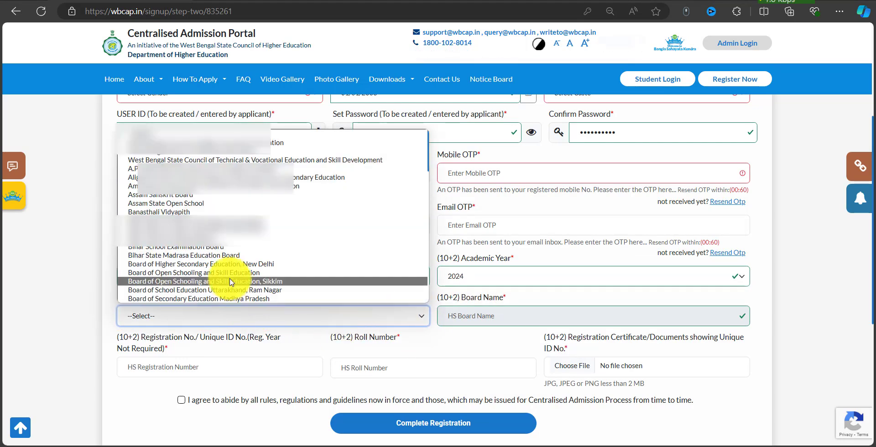
{"action": "scroll", "coordinate": [229, 261], "scroll_direction": "down", "scroll_amount": 5}
{"action": "scroll", "coordinate": [227, 261], "scroll_direction": "up", "scroll_amount": 10}
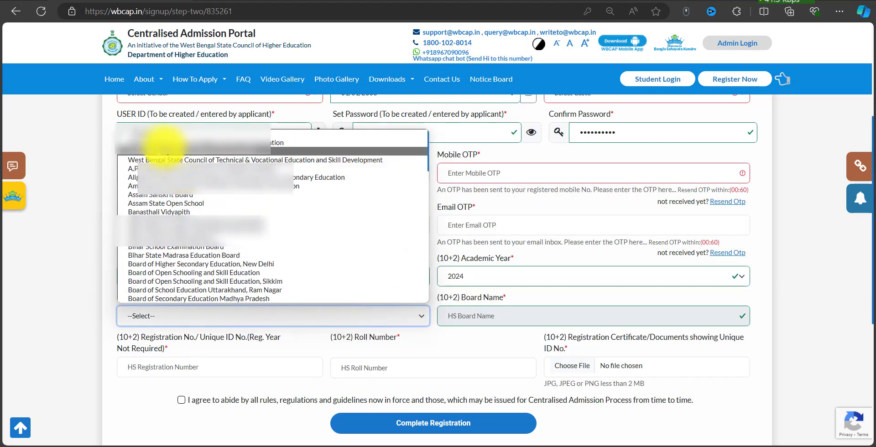
{"action": "left_click", "coordinate": [275, 144]}
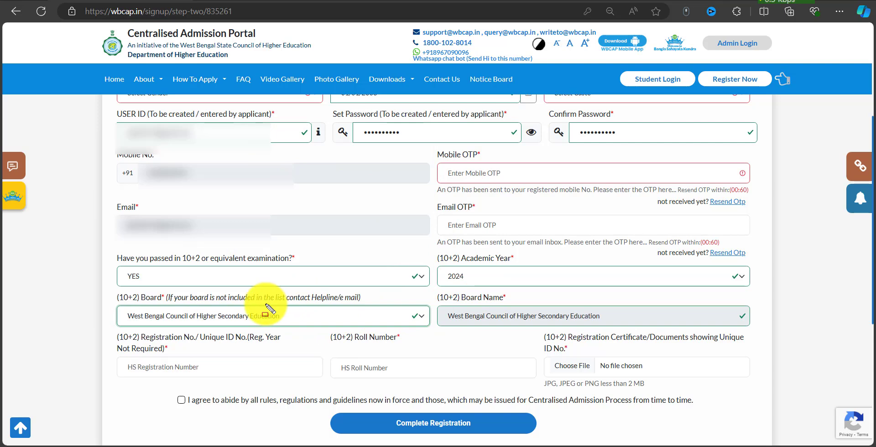
{"action": "left_click_drag", "start_coordinate": [210, 305], "coordinate": [353, 309]}
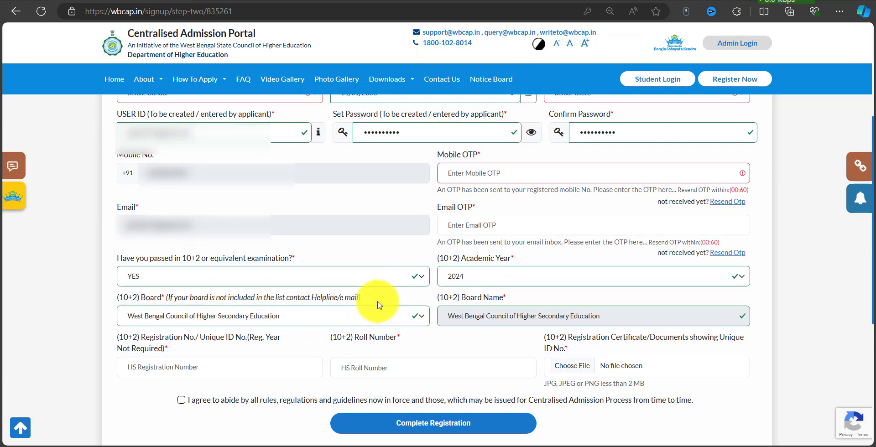
Fill in registration number, roll number and certificate Visva Bharati.jpg, then accept the rules.
{"action": "scroll", "coordinate": [342, 303], "scroll_direction": "down", "scroll_amount": 4}
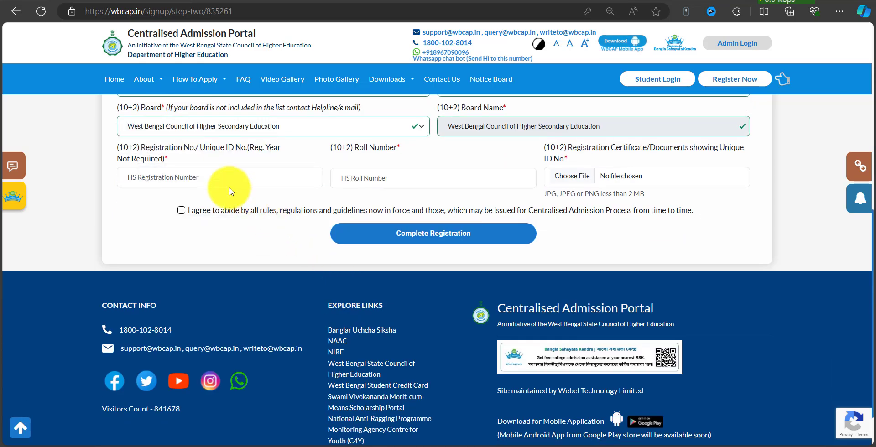
{"action": "left_click_drag", "start_coordinate": [109, 152], "coordinate": [324, 204]}
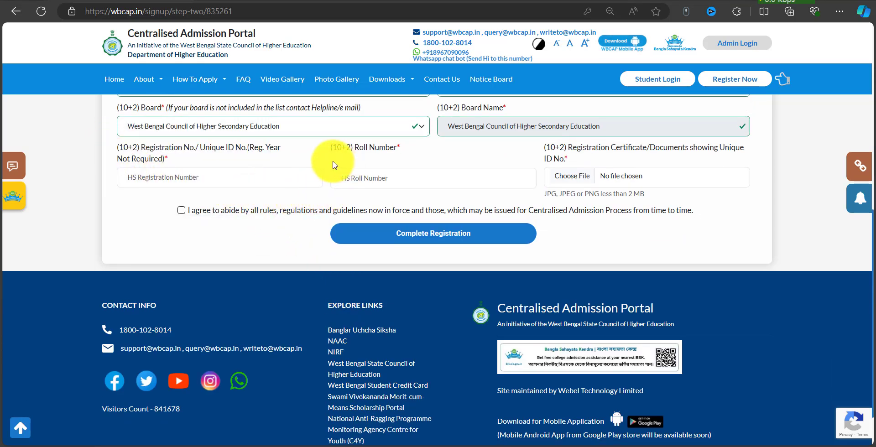
{"action": "left_click_drag", "start_coordinate": [336, 166], "coordinate": [535, 183]}
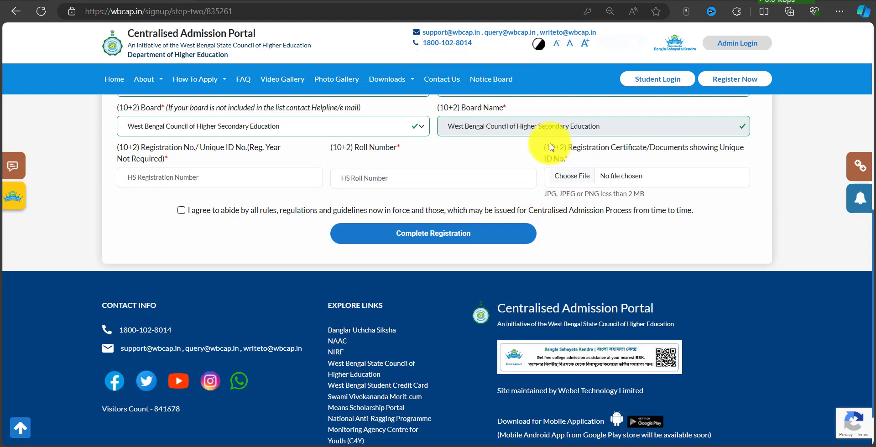
{"action": "left_click_drag", "start_coordinate": [540, 143], "coordinate": [760, 206]}
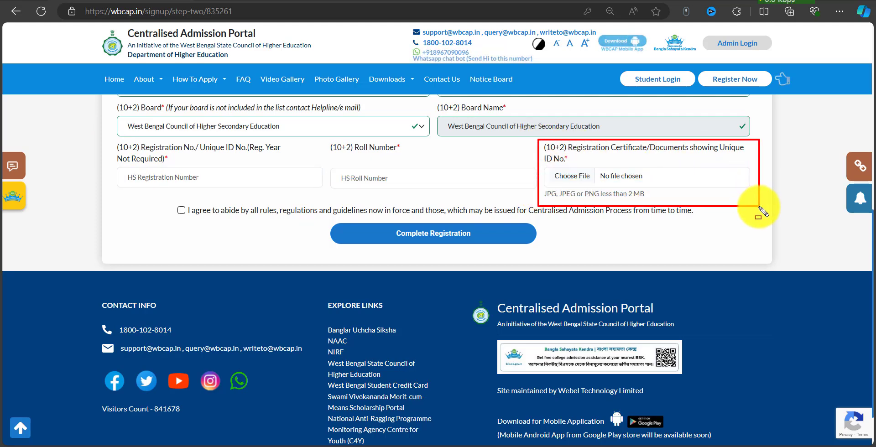
{"action": "left_click_drag", "start_coordinate": [540, 185], "coordinate": [652, 213]}
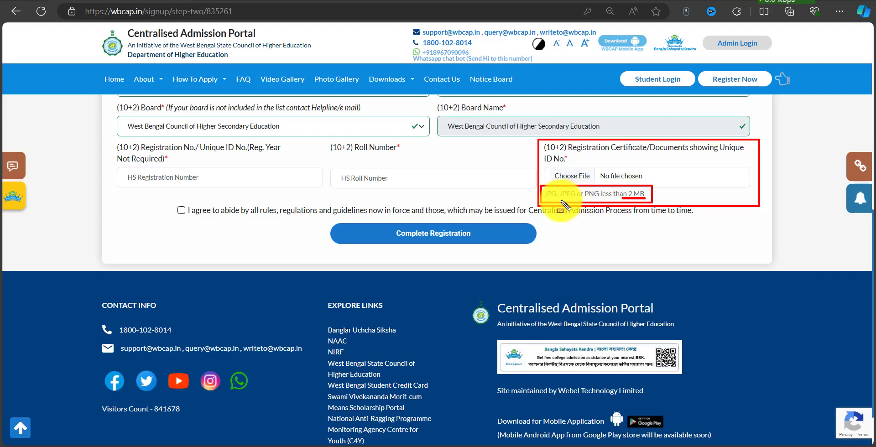
{"action": "left_click_drag", "start_coordinate": [561, 200], "coordinate": [582, 201]}
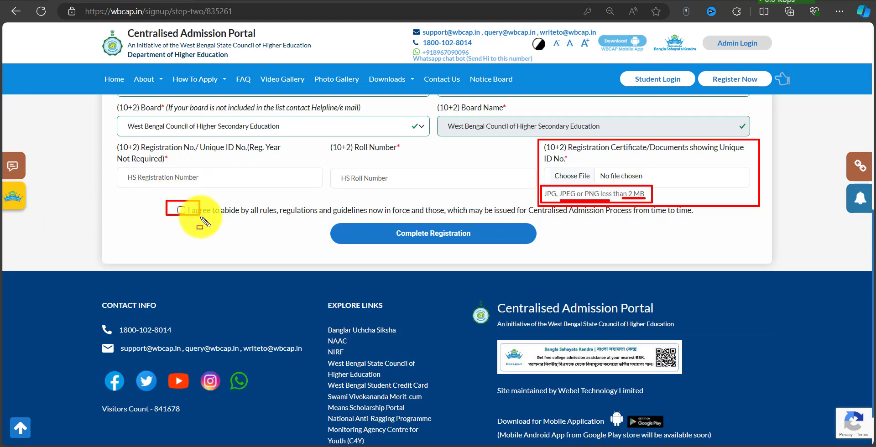
{"action": "key", "text": "Escape"}
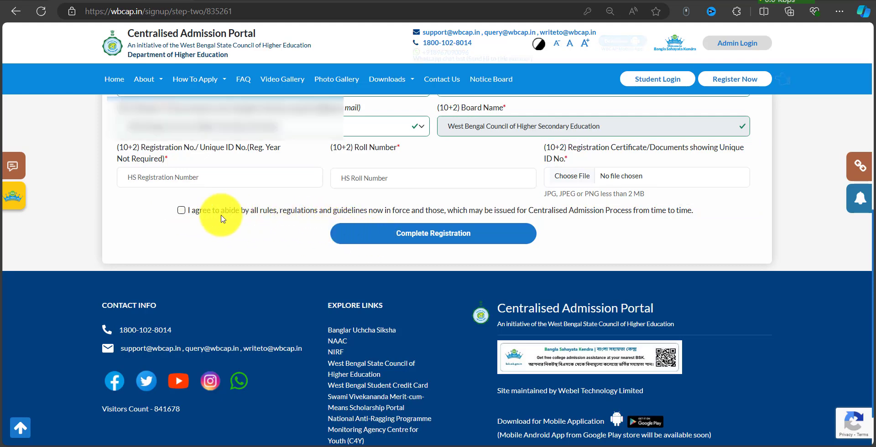
{"action": "left_click", "coordinate": [182, 211]}
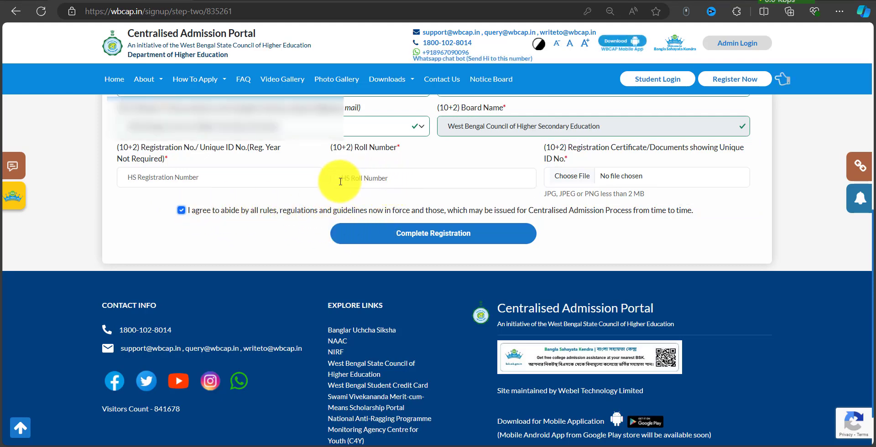
{"action": "scroll", "coordinate": [596, 219], "scroll_direction": "up", "scroll_amount": 2}
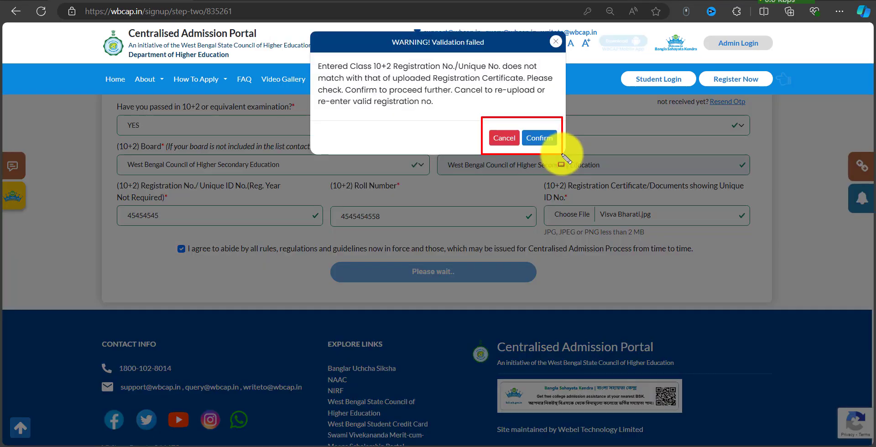
Confirm past the validation warning to finish registration and reach the Thank You message.
{"action": "left_click", "coordinate": [543, 140]}
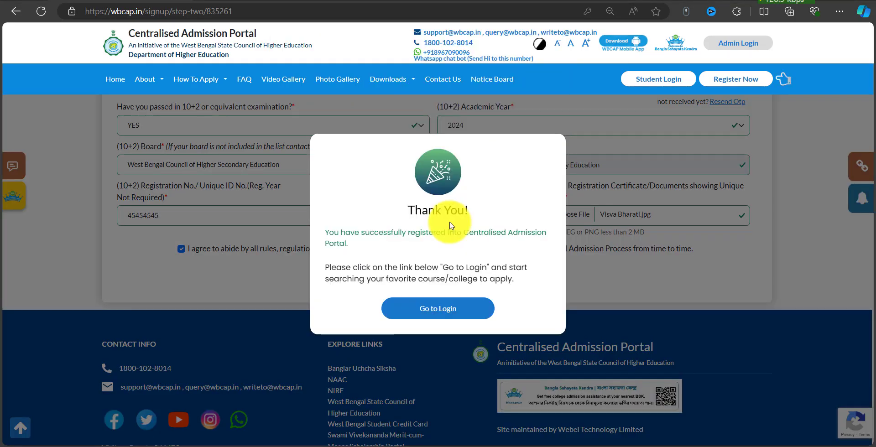
{"action": "mouse_move", "coordinate": [322, 141]}
{"action": "left_mouse_down"}
{"action": "mouse_move", "coordinate": [513, 219]}
{"action": "mouse_move", "coordinate": [525, 294]}
{"action": "mouse_move", "coordinate": [541, 307]}
{"action": "left_mouse_up"}
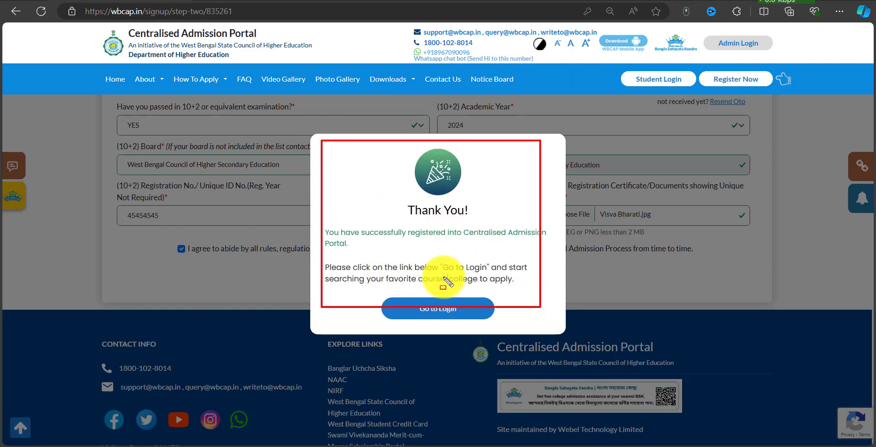
{"action": "left_click_drag", "start_coordinate": [451, 272], "coordinate": [512, 272]}
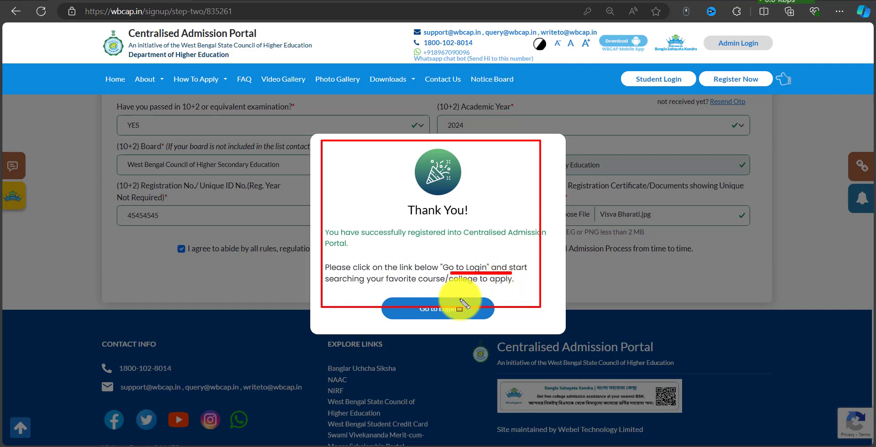
{"action": "key", "text": "Escape"}
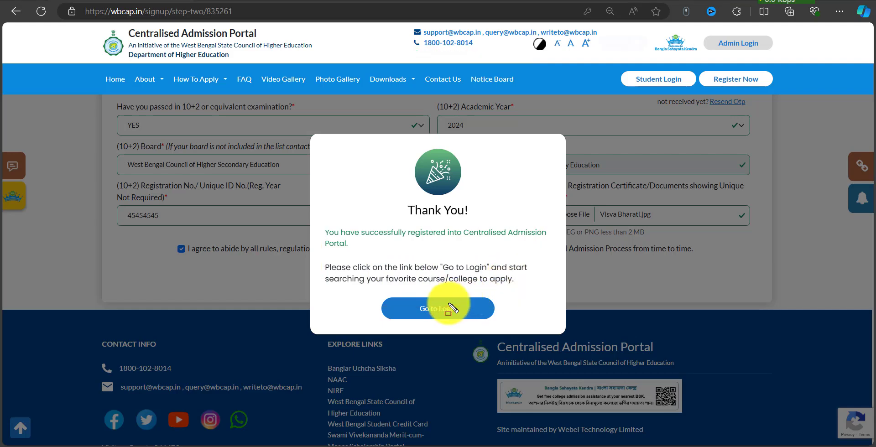
Go to login, dismiss the save-password and tip popups, and log in with Remember me ticked.
{"action": "left_click", "coordinate": [422, 309]}
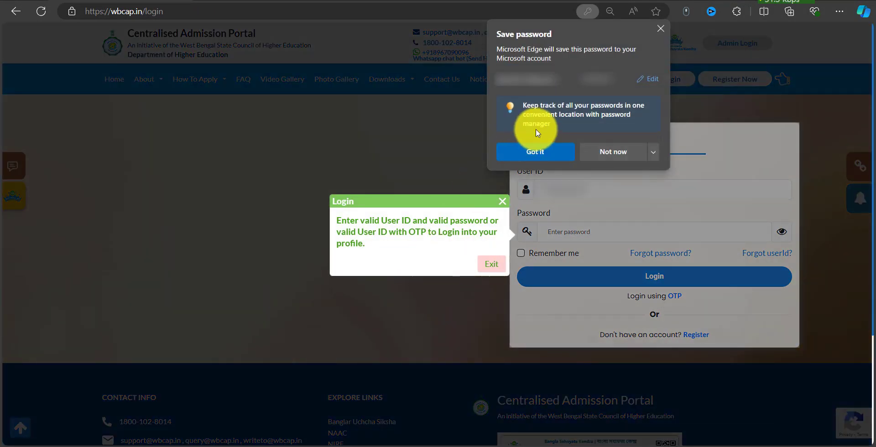
{"action": "left_click", "coordinate": [546, 158]}
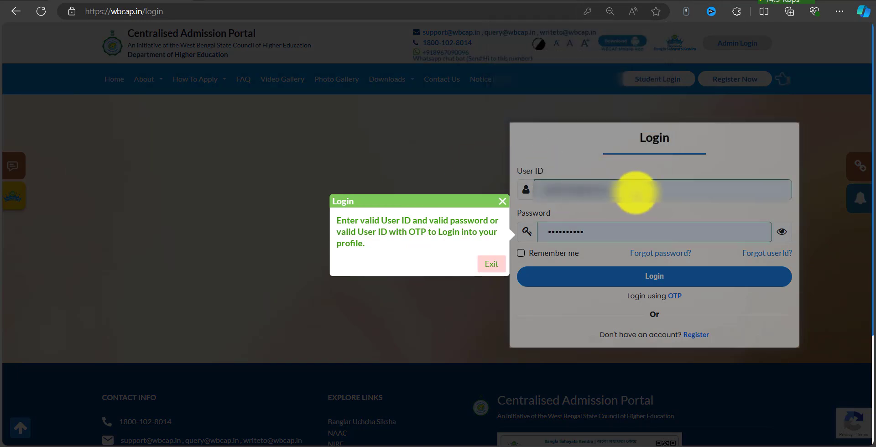
{"action": "left_click", "coordinate": [504, 204]}
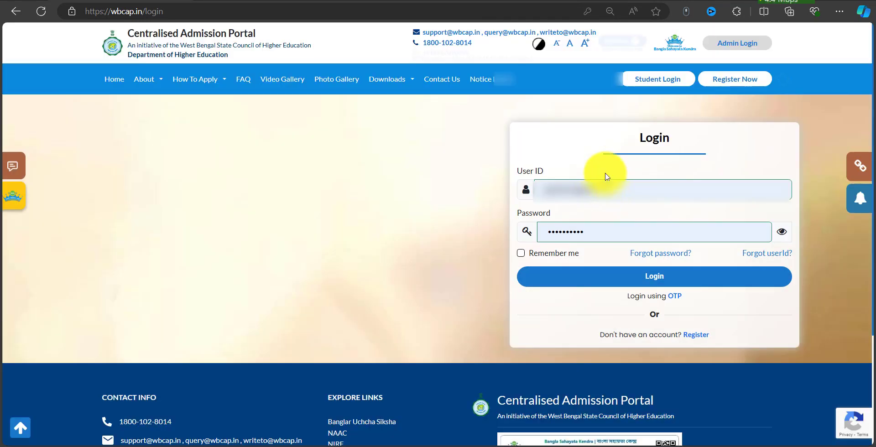
{"action": "left_click_drag", "start_coordinate": [600, 123], "coordinate": [706, 154]}
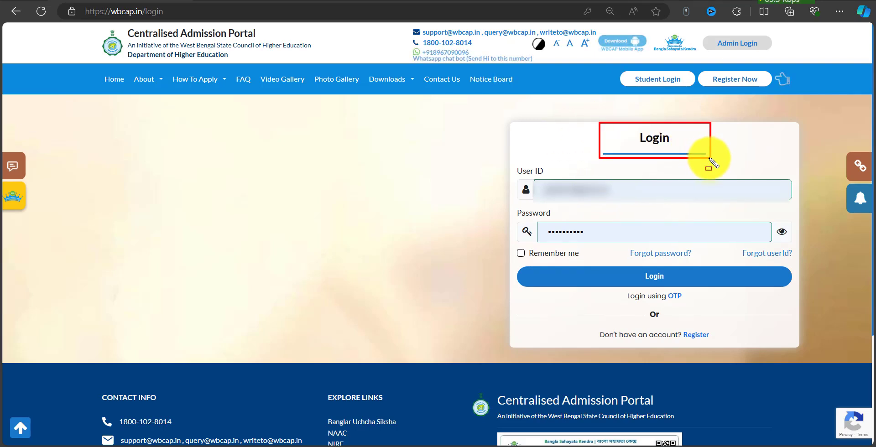
{"action": "left_click_drag", "start_coordinate": [512, 163], "coordinate": [684, 203]}
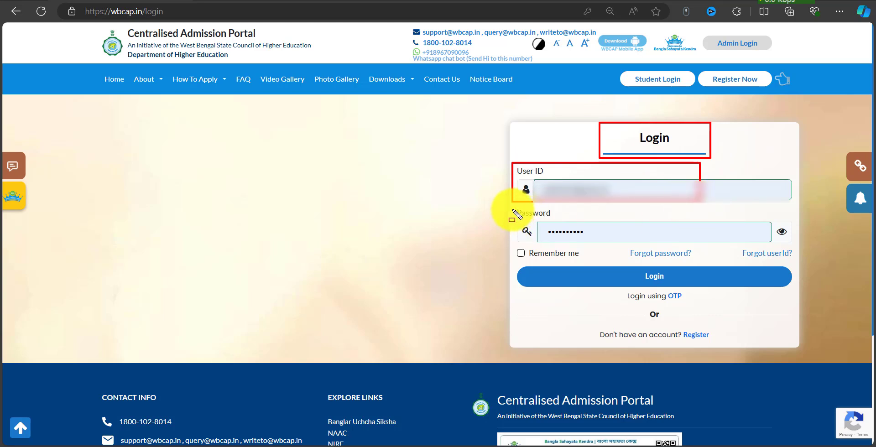
{"action": "left_click_drag", "start_coordinate": [513, 209], "coordinate": [662, 241]}
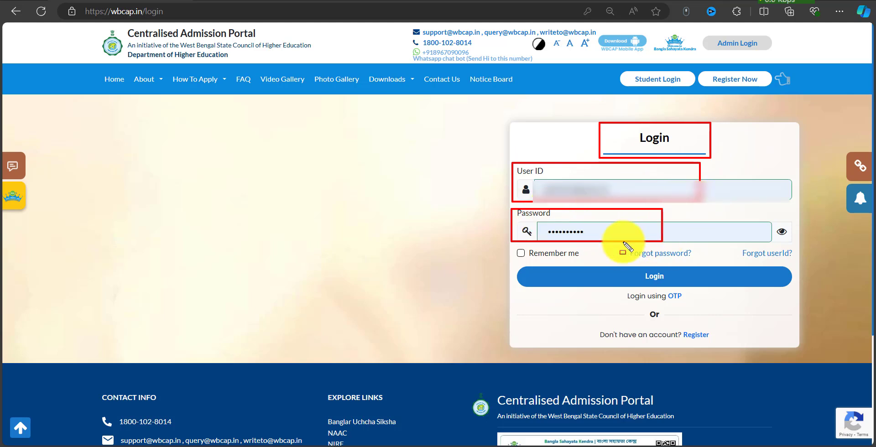
{"action": "key", "text": "Delete"}
{"action": "left_click", "coordinate": [521, 254]}
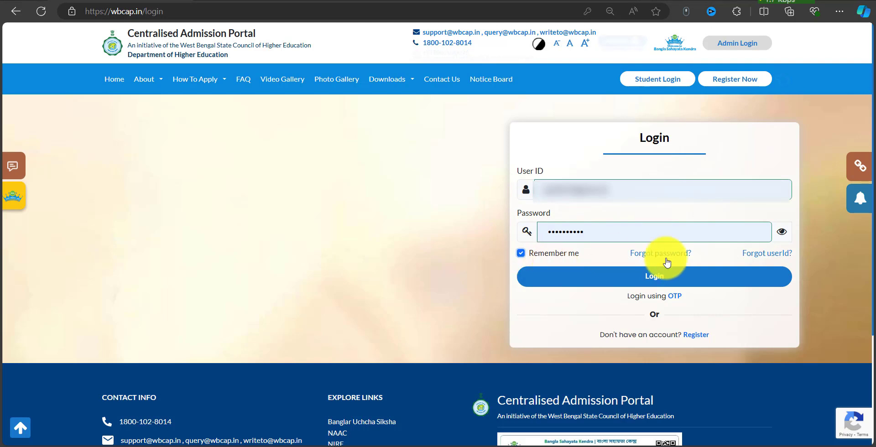
{"action": "left_click", "coordinate": [680, 285]}
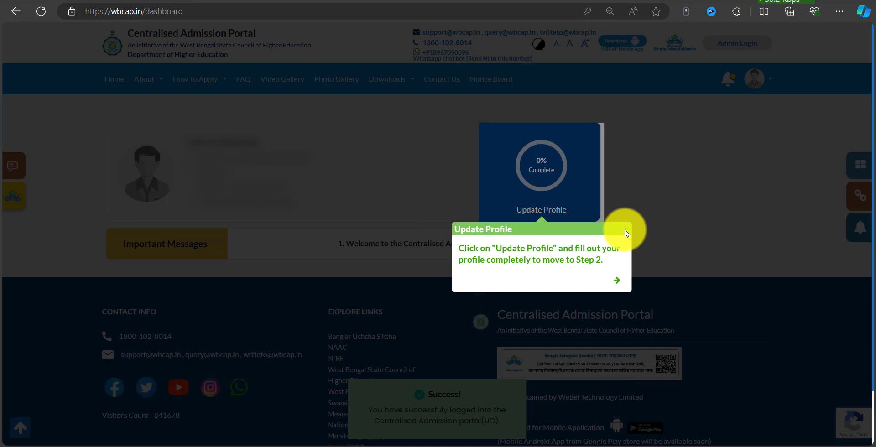
Dismiss the dashboard tip and open the Update Profile form at Personal Information.
{"action": "left_click", "coordinate": [624, 234]}
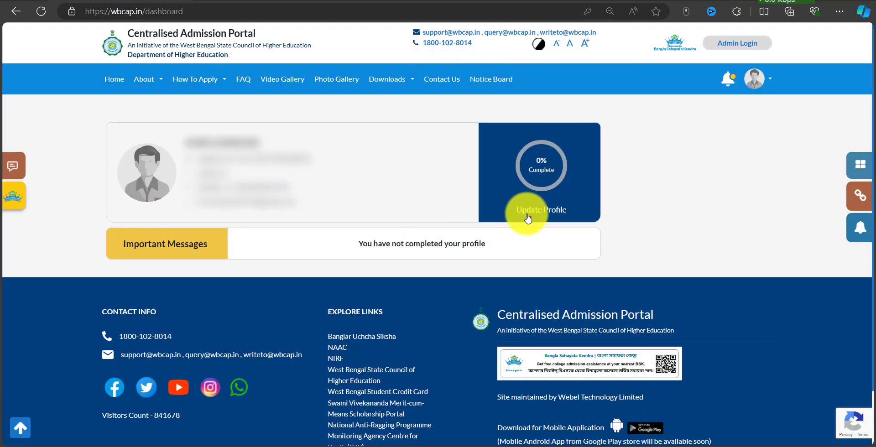
{"action": "left_click", "coordinate": [561, 211]}
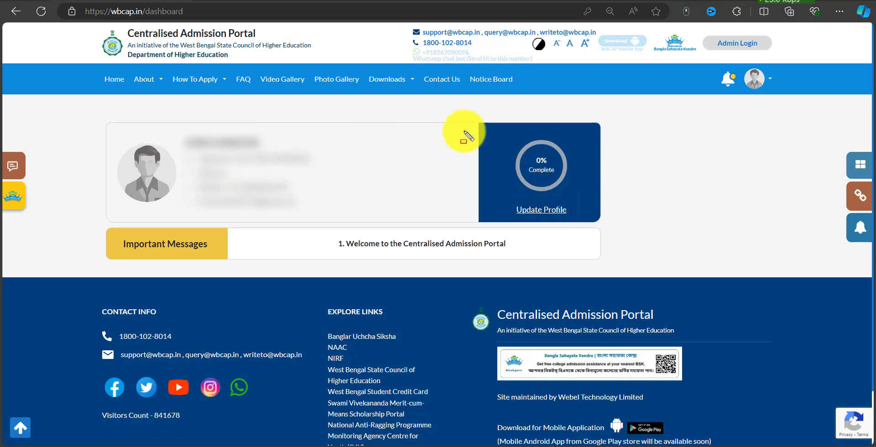
{"action": "mouse_move", "coordinate": [461, 115]}
{"action": "left_mouse_down"}
{"action": "mouse_move", "coordinate": [618, 239]}
{"action": "mouse_move", "coordinate": [620, 223]}
{"action": "left_mouse_up"}
{"action": "key", "text": "Escape"}
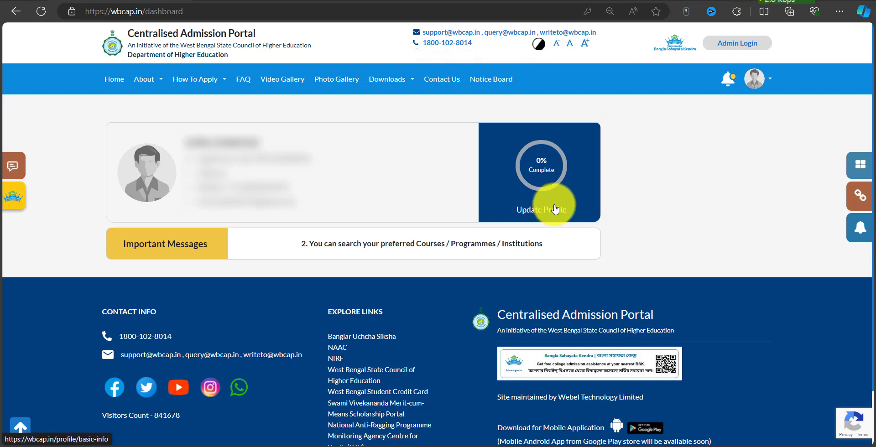
{"action": "left_click", "coordinate": [551, 204]}
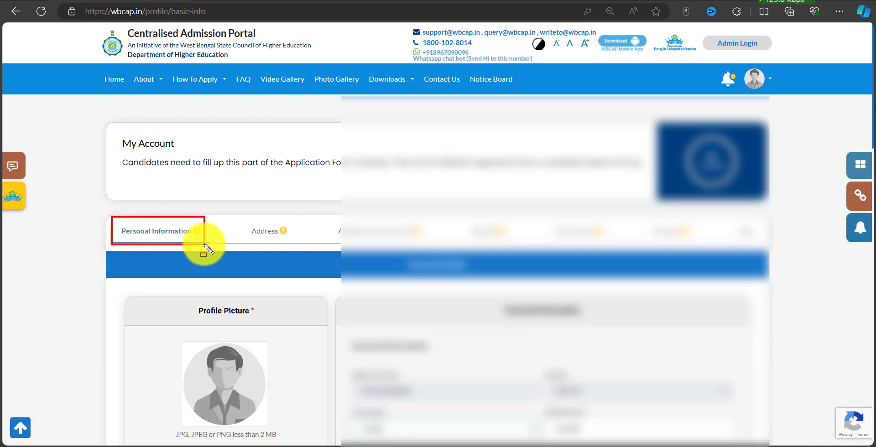
{"action": "scroll", "coordinate": [479, 209], "scroll_direction": "down", "scroll_amount": 6}
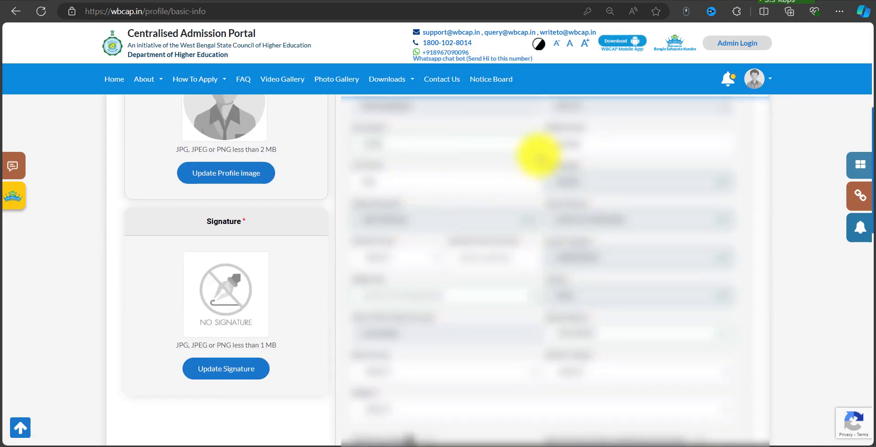
{"action": "scroll", "coordinate": [545, 160], "scroll_direction": "up", "scroll_amount": 2}
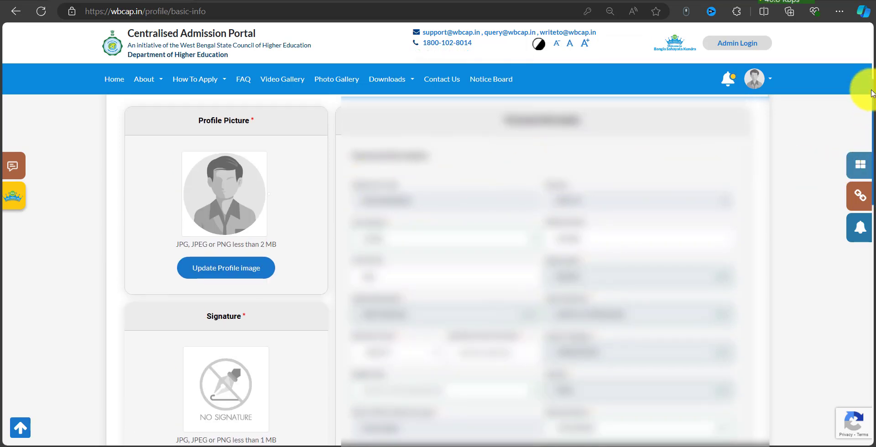
{"action": "scroll", "coordinate": [875, 77], "scroll_direction": "up", "scroll_amount": 4}
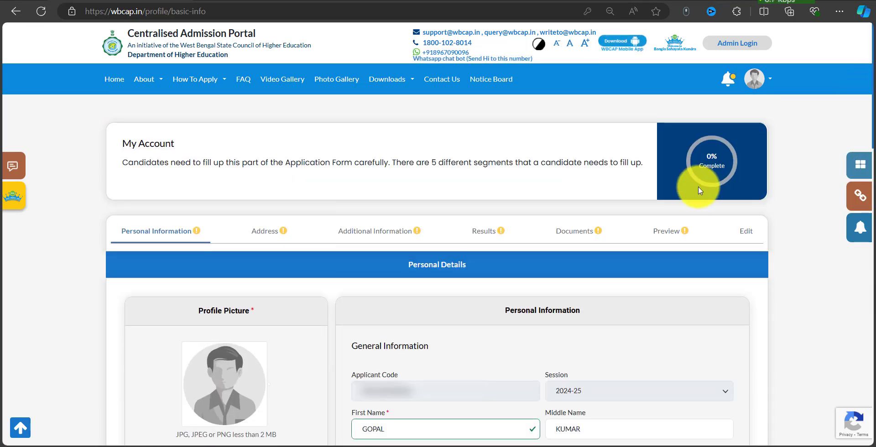
{"action": "mouse_move", "coordinate": [231, 211]}
{"action": "left_mouse_down"}
{"action": "mouse_move", "coordinate": [305, 242]}
{"action": "mouse_move", "coordinate": [600, 238]}
{"action": "left_mouse_up"}
{"action": "mouse_move", "coordinate": [642, 221]}
{"action": "left_mouse_down"}
{"action": "mouse_move", "coordinate": [695, 242]}
{"action": "mouse_move", "coordinate": [755, 238]}
{"action": "left_mouse_up"}
{"action": "scroll", "coordinate": [703, 215], "scroll_direction": "down", "scroll_amount": 5}
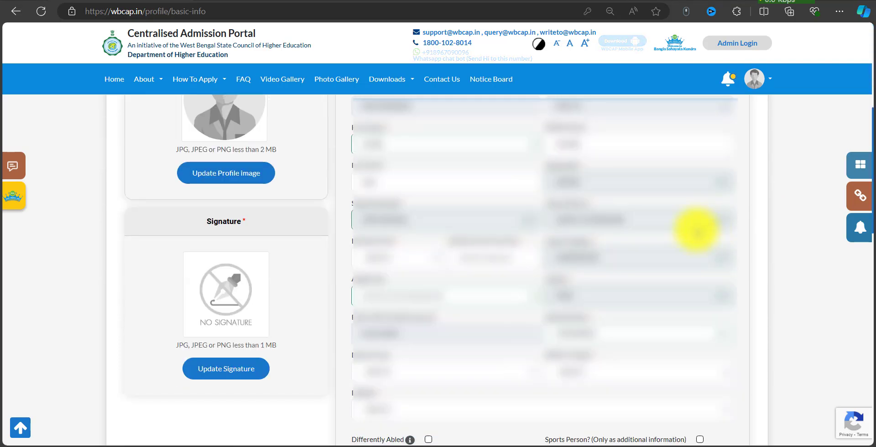
{"action": "scroll", "coordinate": [611, 245], "scroll_direction": "up", "scroll_amount": 2}
{"action": "scroll", "coordinate": [597, 245], "scroll_direction": "down", "scroll_amount": 2}
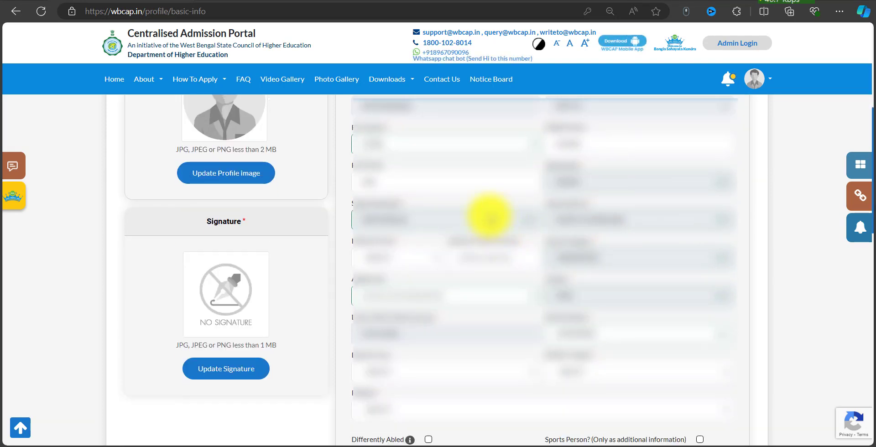
{"action": "scroll", "coordinate": [461, 199], "scroll_direction": "up", "scroll_amount": 2}
{"action": "scroll", "coordinate": [474, 197], "scroll_direction": "down", "scroll_amount": 2}
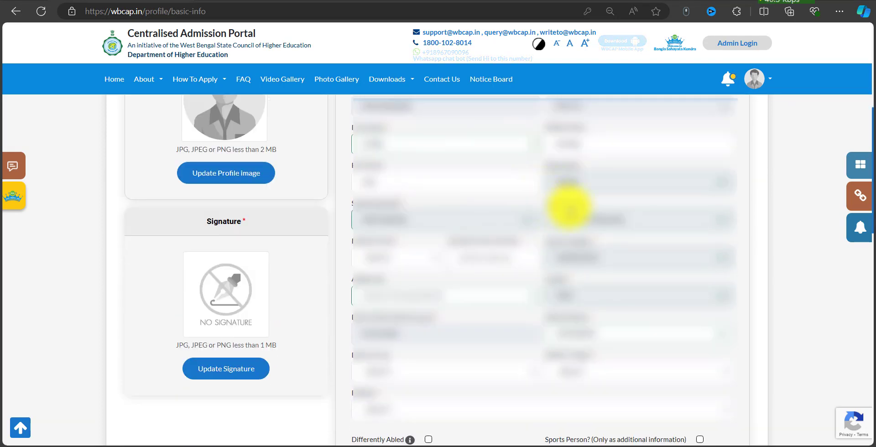
{"action": "scroll", "coordinate": [601, 196], "scroll_direction": "up", "scroll_amount": 2}
{"action": "scroll", "coordinate": [645, 201], "scroll_direction": "down", "scroll_amount": 2}
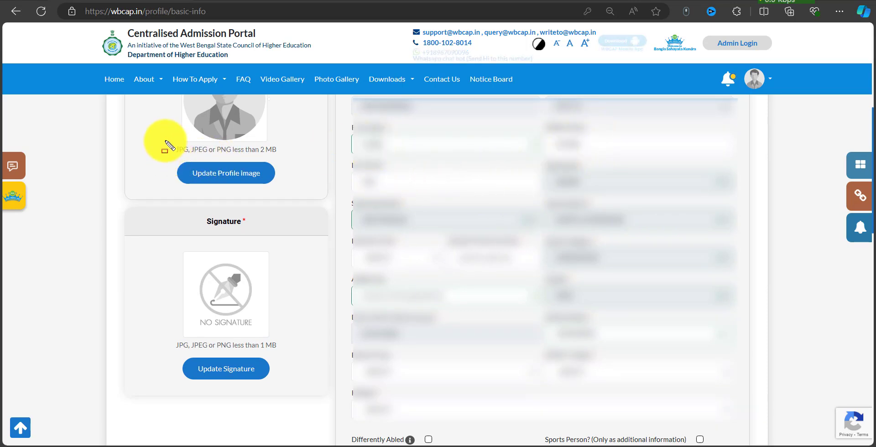
{"action": "mouse_move", "coordinate": [165, 141]}
{"action": "left_mouse_down"}
{"action": "mouse_move", "coordinate": [281, 170]}
{"action": "mouse_move", "coordinate": [295, 187]}
{"action": "left_mouse_up"}
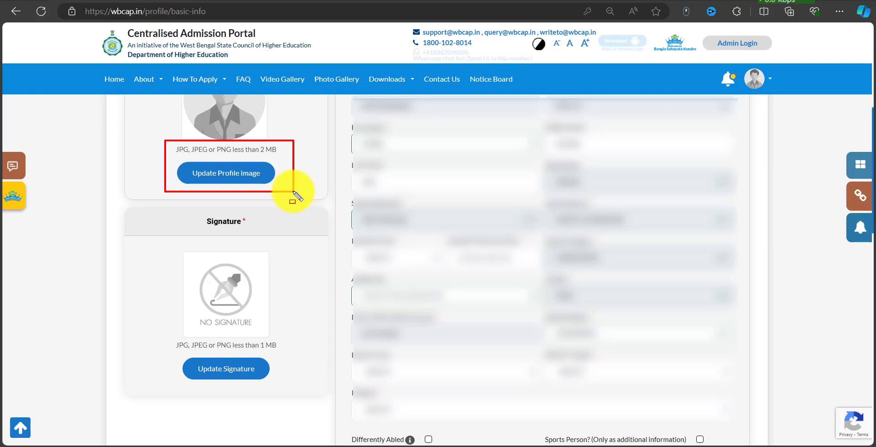
{"action": "left_click_drag", "start_coordinate": [173, 159], "coordinate": [269, 187]}
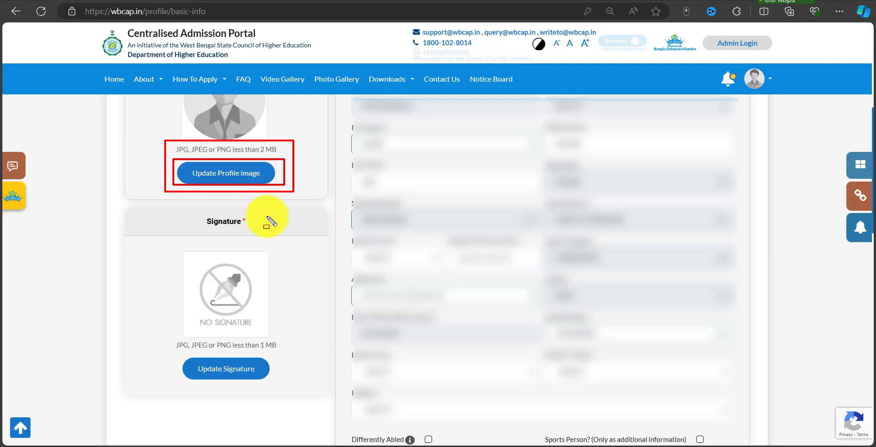
{"action": "mouse_move", "coordinate": [166, 336]}
{"action": "left_mouse_down"}
{"action": "mouse_move", "coordinate": [286, 357]}
{"action": "mouse_move", "coordinate": [277, 352]}
{"action": "left_mouse_up"}
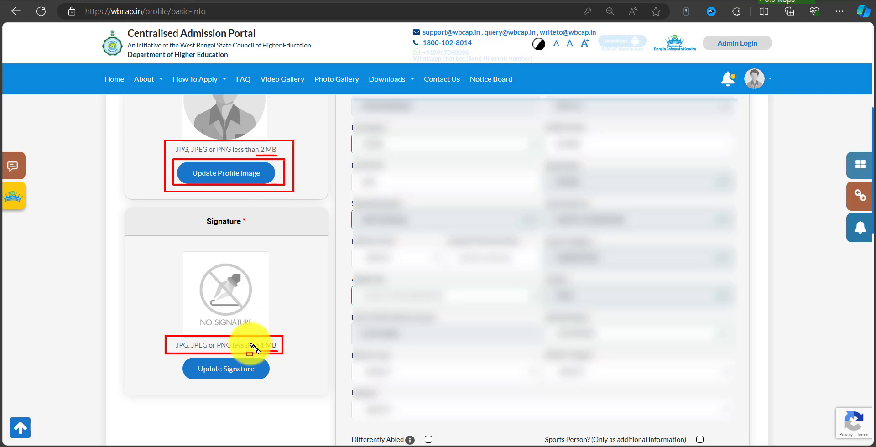
{"action": "mouse_move", "coordinate": [187, 359]}
{"action": "left_mouse_down"}
{"action": "mouse_move", "coordinate": [190, 368]}
{"action": "mouse_move", "coordinate": [256, 377]}
{"action": "left_mouse_up"}
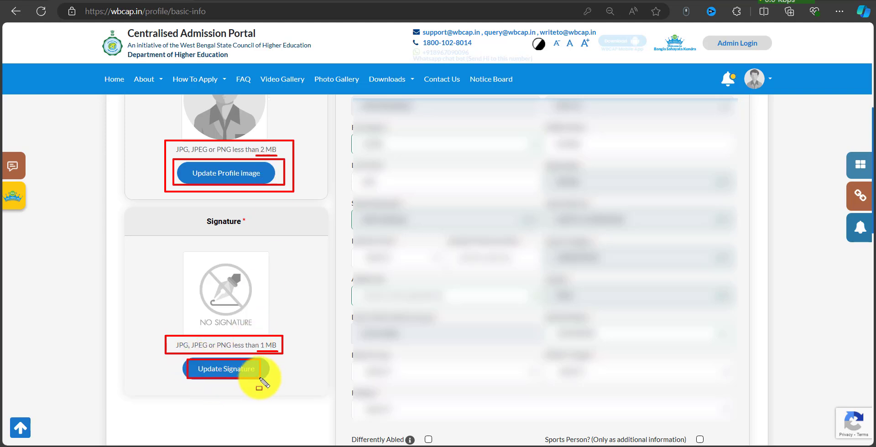
{"action": "key", "text": "Escape"}
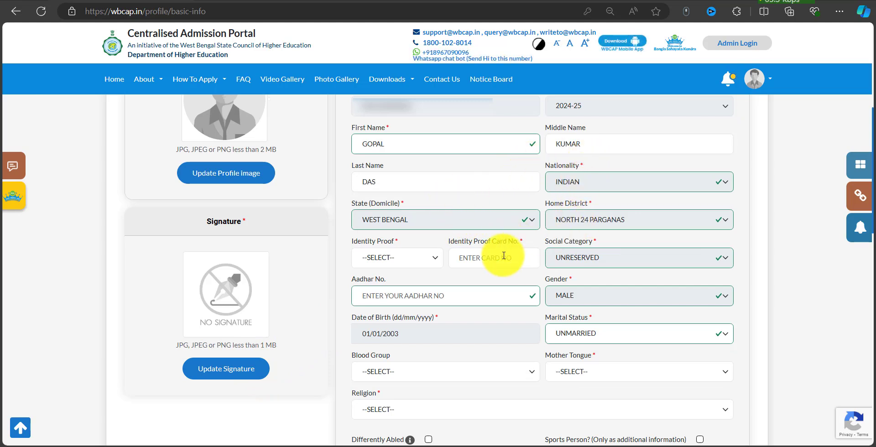
Choose AADHAAR CARD as the identity proof, leaving the card number empty.
{"action": "key", "text": "ctrl+shift+d"}
{"action": "left_click_drag", "start_coordinate": [345, 241], "coordinate": [440, 267]}
{"action": "key", "text": "Escape"}
{"action": "left_click", "coordinate": [416, 258]}
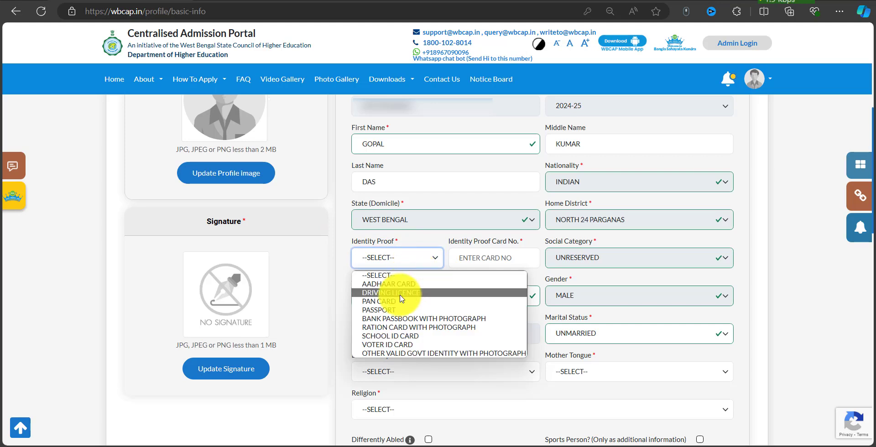
{"action": "left_click", "coordinate": [395, 285]}
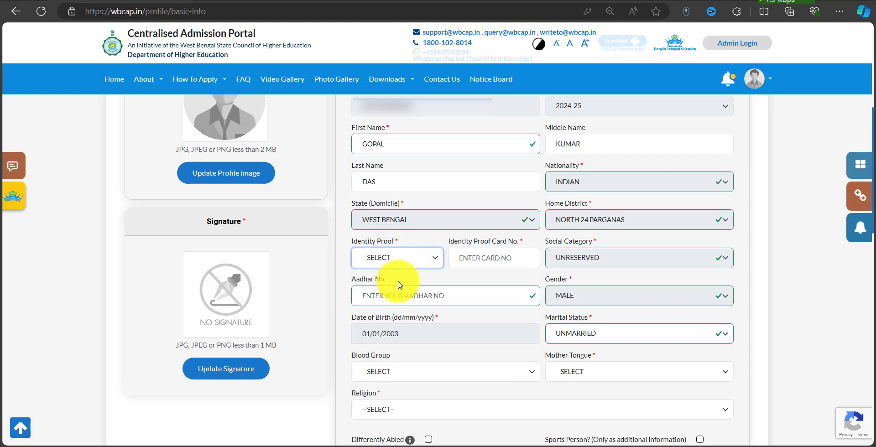
{"action": "left_click", "coordinate": [481, 257]}
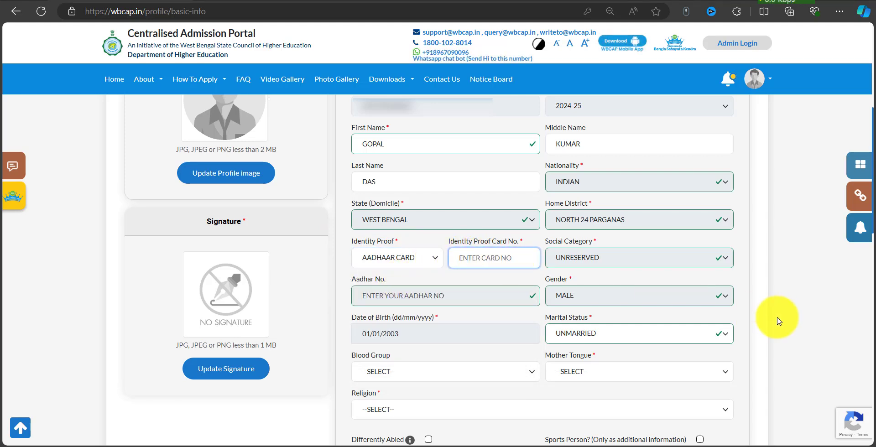
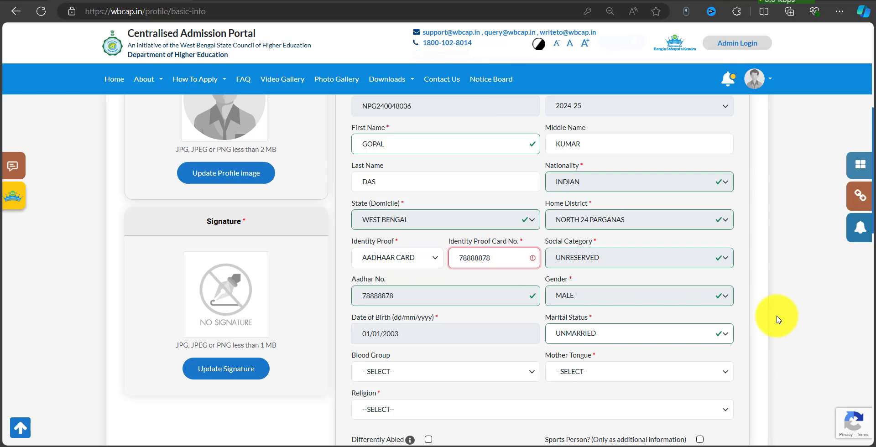
{"action": "key", "text": "BackSpace"}
{"action": "scroll", "coordinate": [573, 238], "scroll_direction": "down", "scroll_amount": 2}
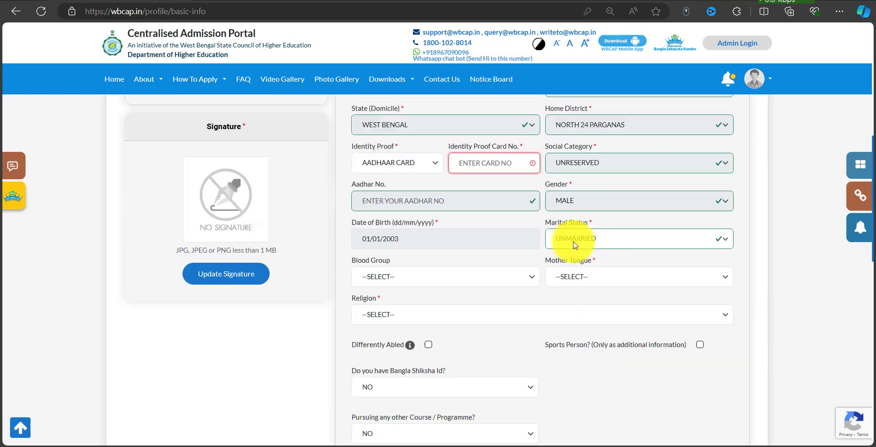
Keep Marital Status as UNMARRIED and bring up the Mother Tongue list.
{"action": "left_click", "coordinate": [631, 245]}
{"action": "left_click", "coordinate": [581, 273]}
{"action": "key", "text": "space"}
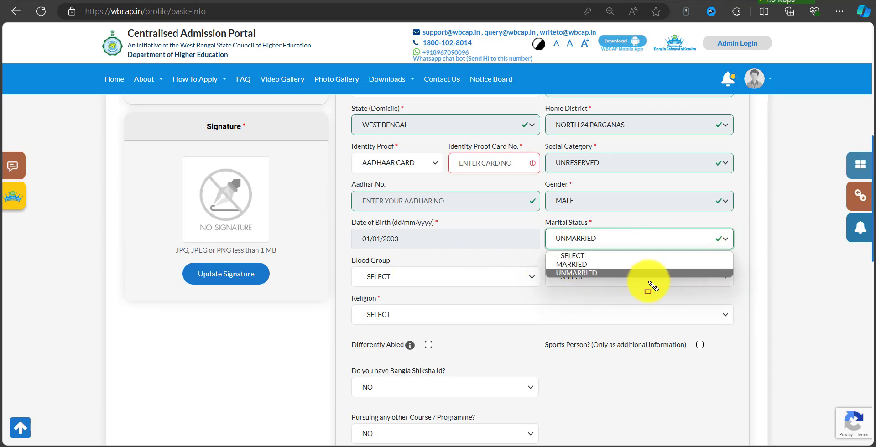
{"action": "left_click", "coordinate": [638, 291]}
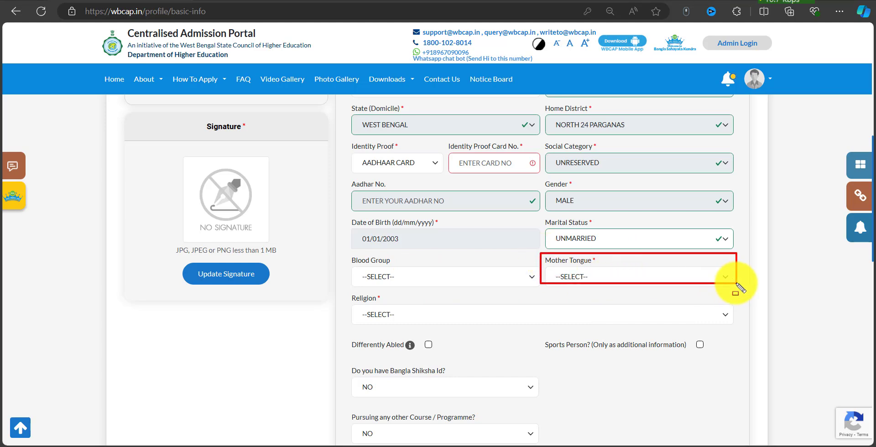
{"action": "left_click", "coordinate": [667, 284]}
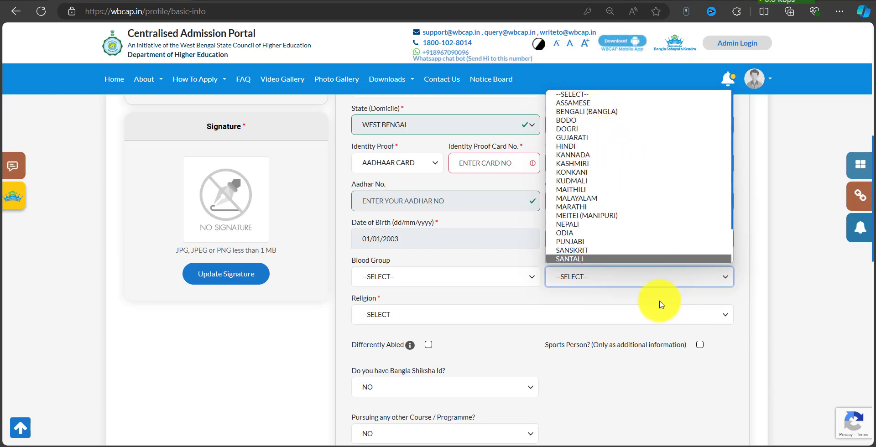
{"action": "left_click", "coordinate": [517, 300]}
{"action": "scroll", "coordinate": [440, 293], "scroll_direction": "down", "scroll_amount": 2}
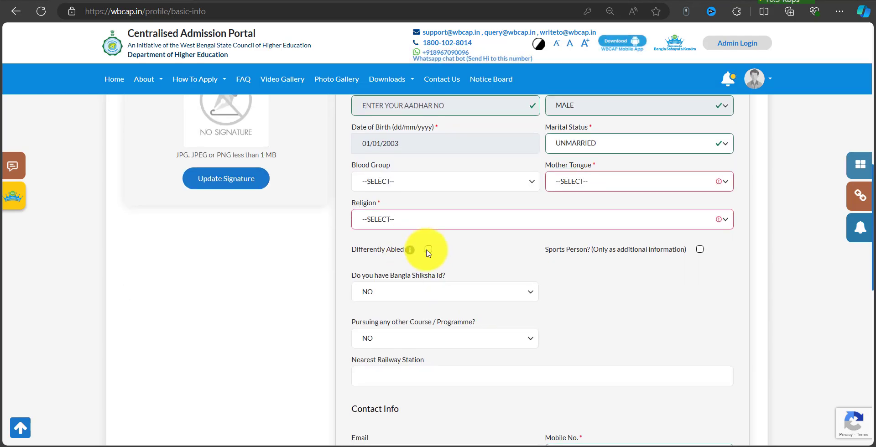
{"action": "left_click_drag", "start_coordinate": [345, 236], "coordinate": [400, 256]}
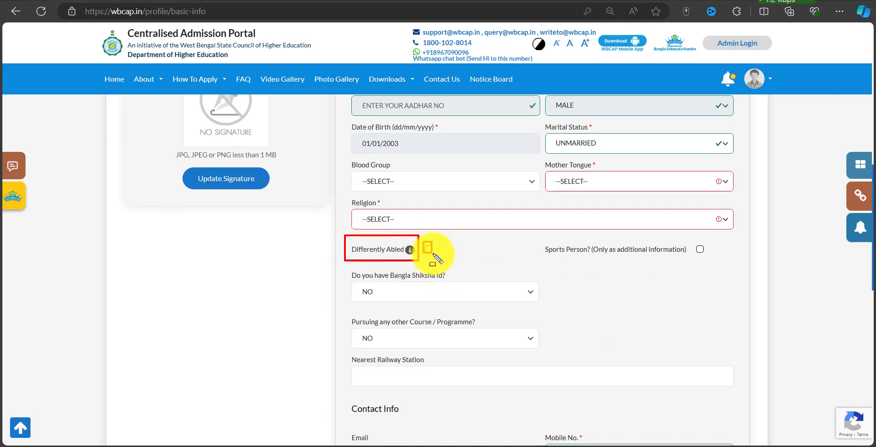
{"action": "key", "text": "ctrl+z"}
{"action": "key", "text": "ctrl+z"}
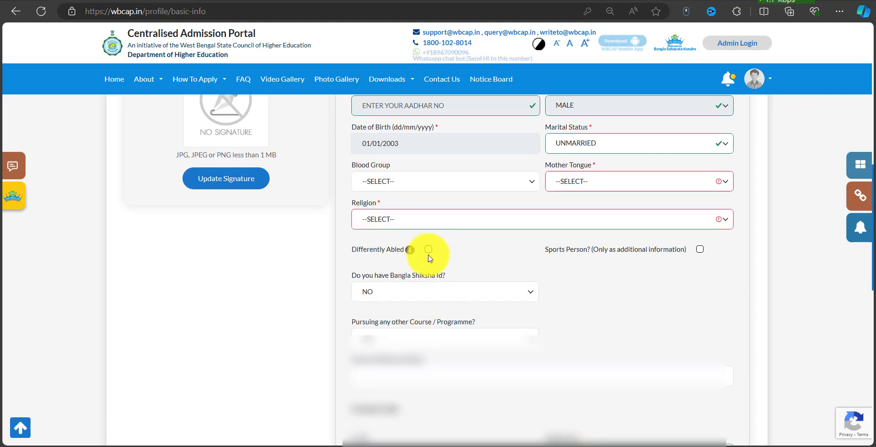
{"action": "scroll", "coordinate": [432, 283], "scroll_direction": "down", "scroll_amount": 2}
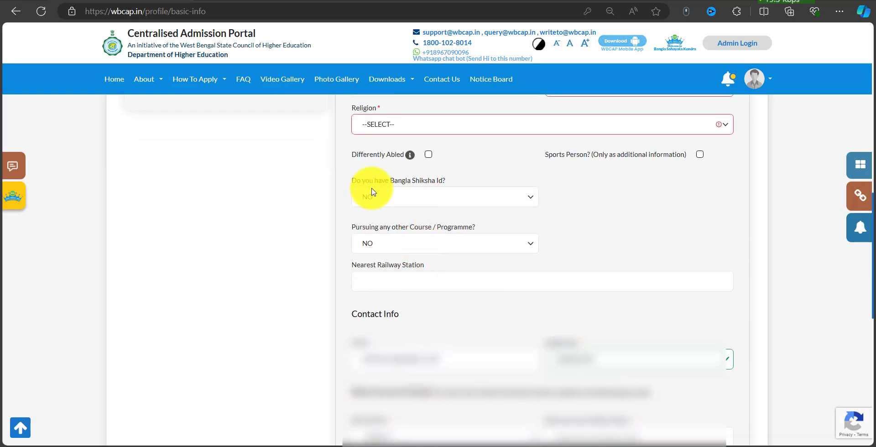
{"action": "left_click_drag", "start_coordinate": [347, 171], "coordinate": [544, 213]}
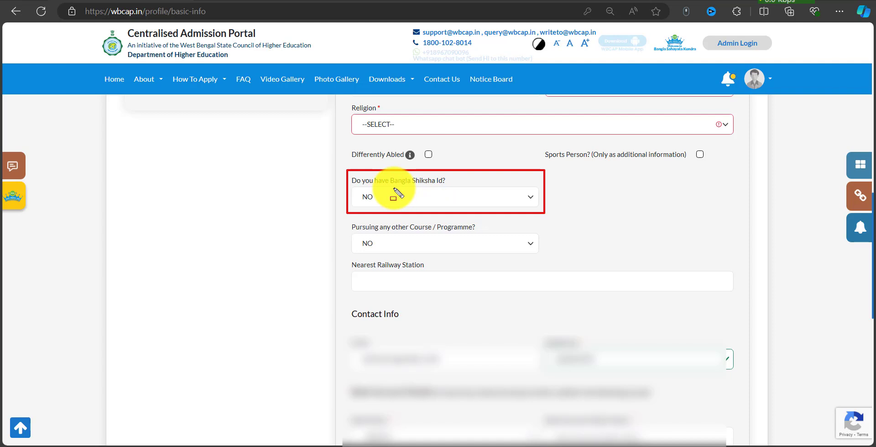
{"action": "left_click_drag", "start_coordinate": [392, 187], "coordinate": [444, 187]}
{"action": "key", "text": "Escape"}
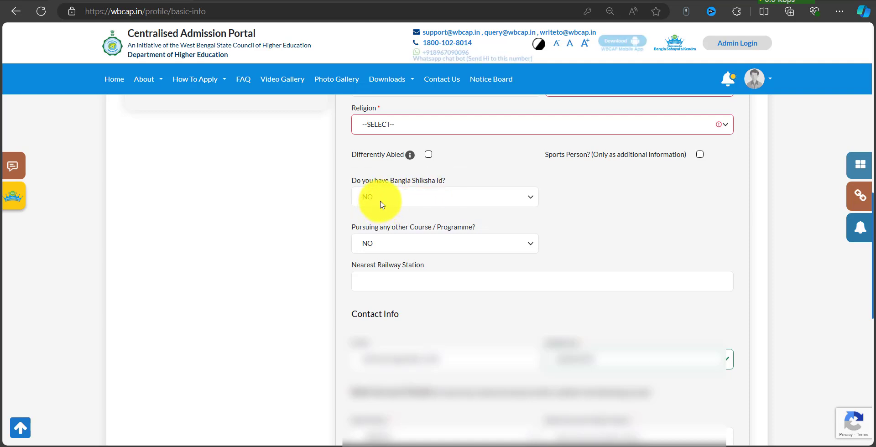
{"action": "left_click", "coordinate": [389, 201]}
{"action": "left_click", "coordinate": [385, 221]}
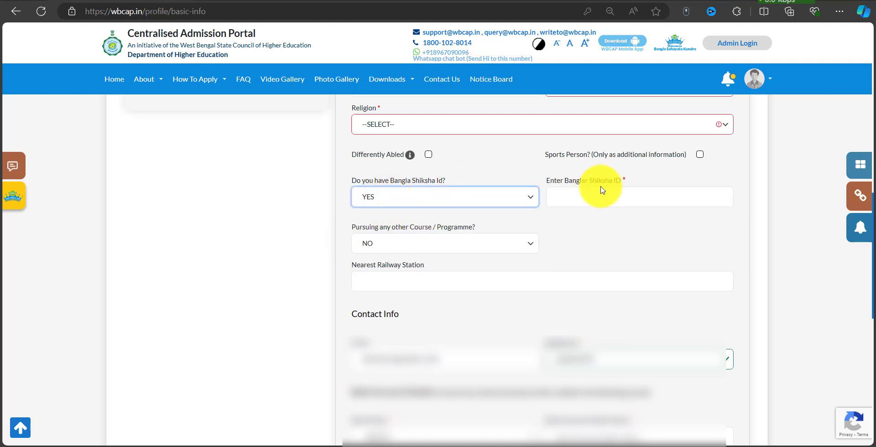
{"action": "key", "text": "ctrl+alt+d"}
{"action": "left_click_drag", "start_coordinate": [540, 174], "coordinate": [719, 208]}
{"action": "key", "text": "Escape"}
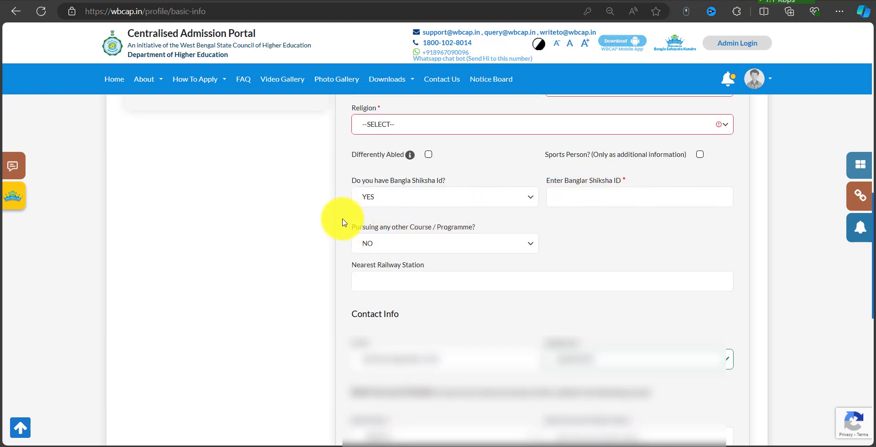
{"action": "mouse_move", "coordinate": [348, 224]}
{"action": "left_mouse_down"}
{"action": "mouse_move", "coordinate": [389, 235]}
{"action": "mouse_move", "coordinate": [480, 231]}
{"action": "left_mouse_up"}
{"action": "left_click", "coordinate": [503, 223]}
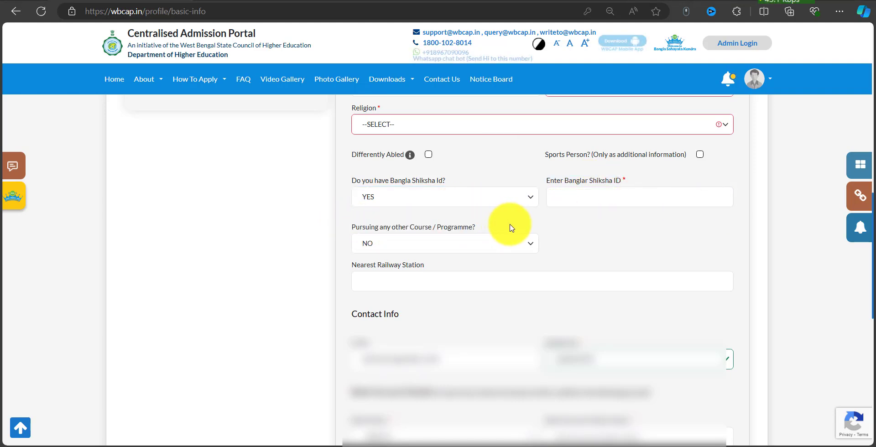
{"action": "key", "text": "ctrl+alt+d"}
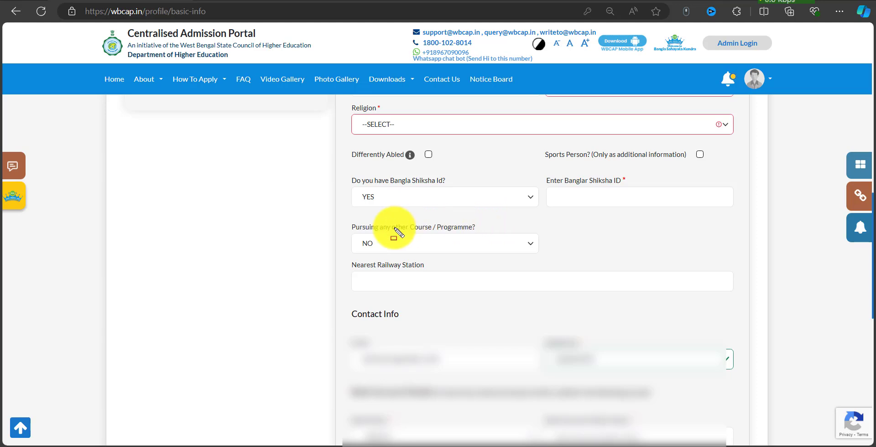
{"action": "left_click_drag", "start_coordinate": [343, 222], "coordinate": [492, 232]}
{"action": "key", "text": "Escape"}
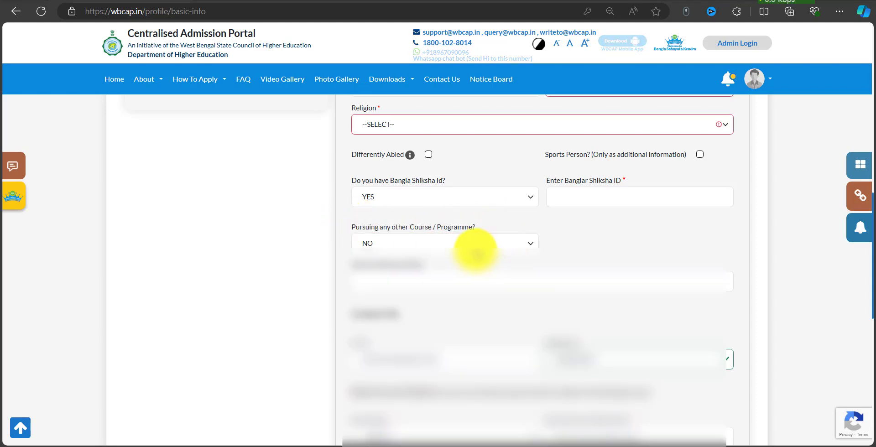
{"action": "scroll", "coordinate": [434, 247], "scroll_direction": "down", "scroll_amount": 2}
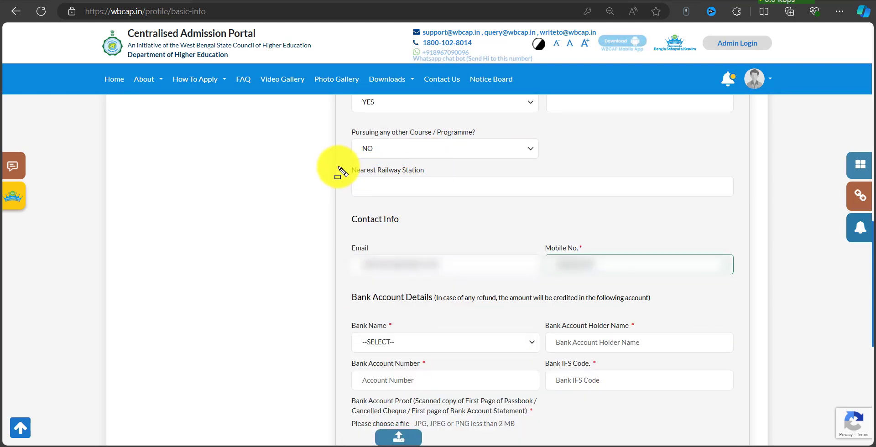
{"action": "mouse_move", "coordinate": [349, 162]}
{"action": "left_mouse_down"}
{"action": "mouse_move", "coordinate": [552, 197]}
{"action": "mouse_move", "coordinate": [733, 199]}
{"action": "left_mouse_up"}
{"action": "left_click_drag", "start_coordinate": [347, 213], "coordinate": [418, 228]}
{"action": "left_click_drag", "start_coordinate": [337, 239], "coordinate": [475, 280]}
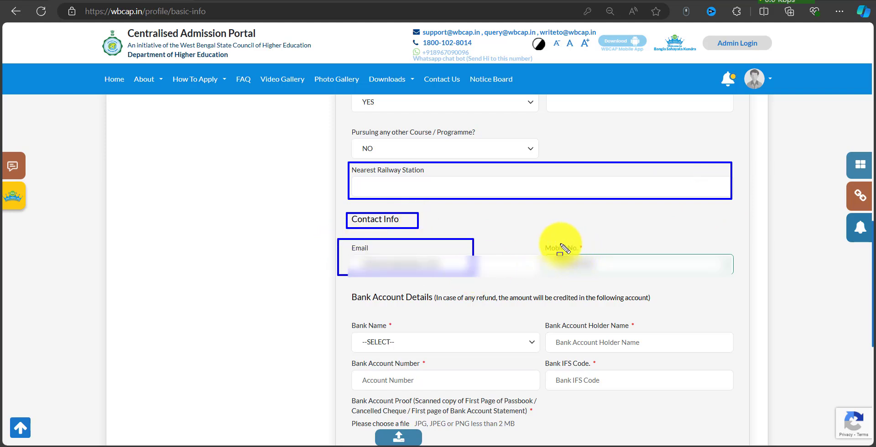
Highlight the Bank Account Details heading, refund note, holder name and account number fields.
{"action": "scroll", "coordinate": [541, 243], "scroll_direction": "down", "scroll_amount": 2}
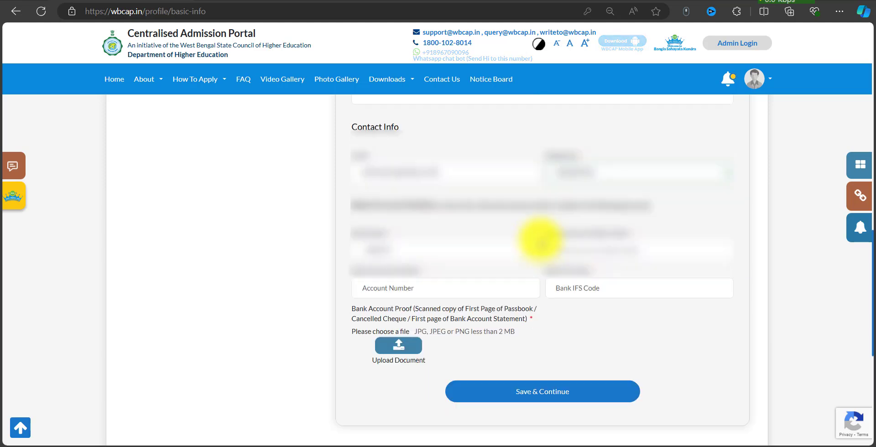
{"action": "mouse_move", "coordinate": [345, 221]}
{"action": "left_mouse_down"}
{"action": "mouse_move", "coordinate": [400, 242]}
{"action": "mouse_move", "coordinate": [542, 259]}
{"action": "left_mouse_up"}
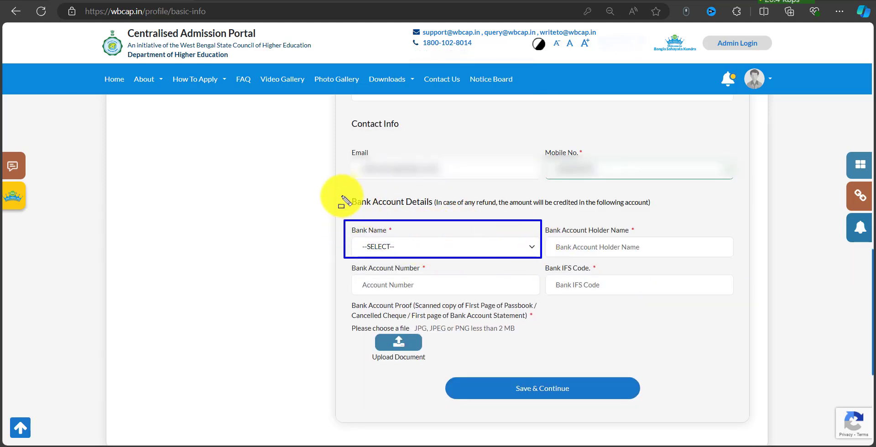
{"action": "left_click_drag", "start_coordinate": [342, 191], "coordinate": [426, 211]}
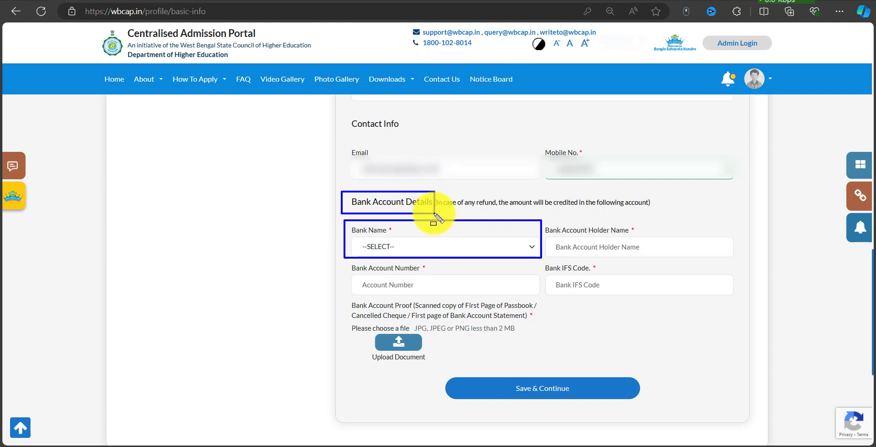
{"action": "left_click_drag", "start_coordinate": [447, 212], "coordinate": [645, 214]}
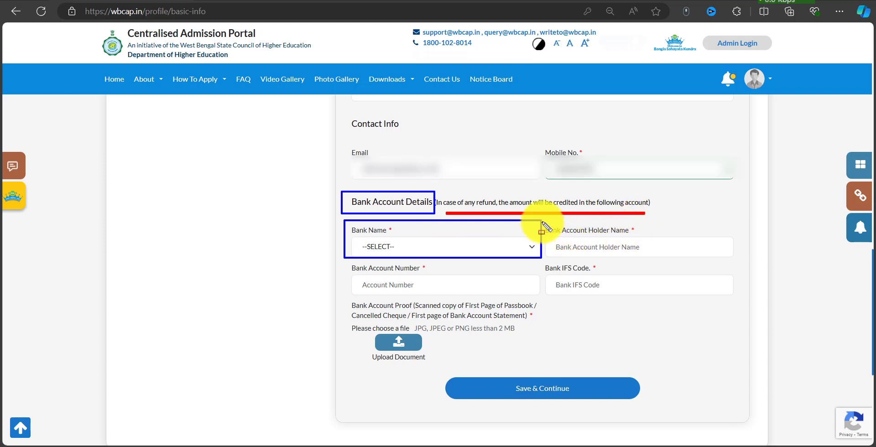
{"action": "left_click_drag", "start_coordinate": [557, 230], "coordinate": [736, 264]}
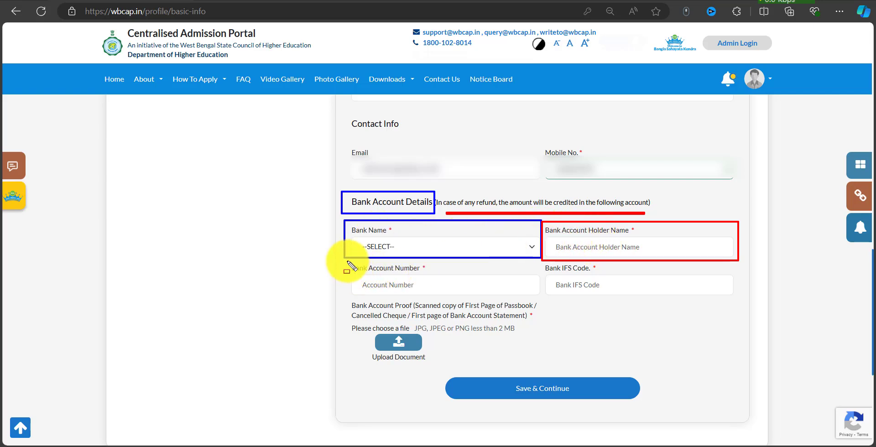
{"action": "mouse_move", "coordinate": [347, 260]}
{"action": "left_mouse_down"}
{"action": "mouse_move", "coordinate": [532, 299]}
{"action": "mouse_move", "coordinate": [568, 287]}
{"action": "mouse_move", "coordinate": [620, 293]}
{"action": "left_mouse_up"}
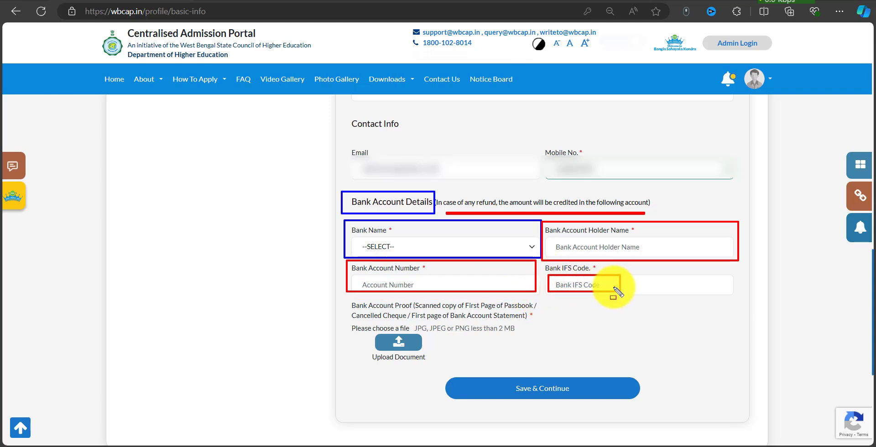
{"action": "key", "text": "Escape"}
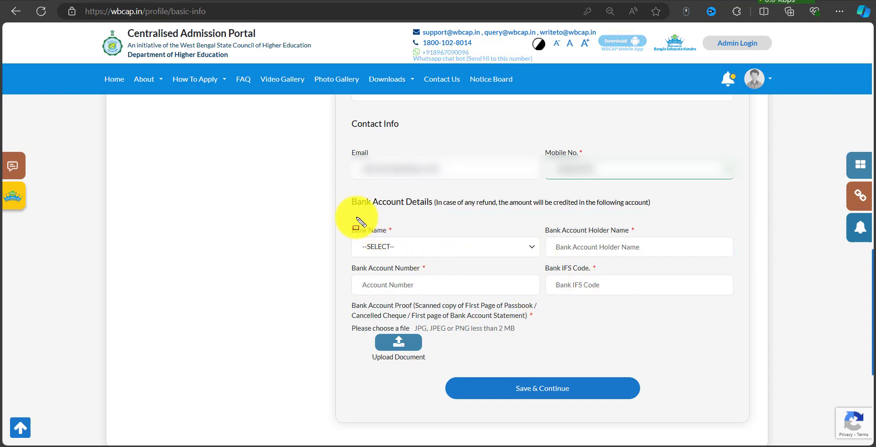
{"action": "mouse_move", "coordinate": [340, 210]}
{"action": "left_mouse_down"}
{"action": "mouse_move", "coordinate": [639, 292]}
{"action": "mouse_move", "coordinate": [707, 299]}
{"action": "left_mouse_up"}
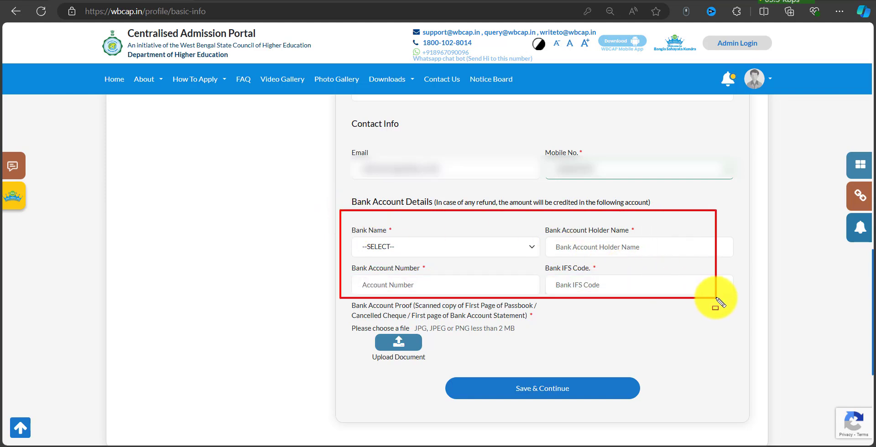
{"action": "key", "text": "Escape"}
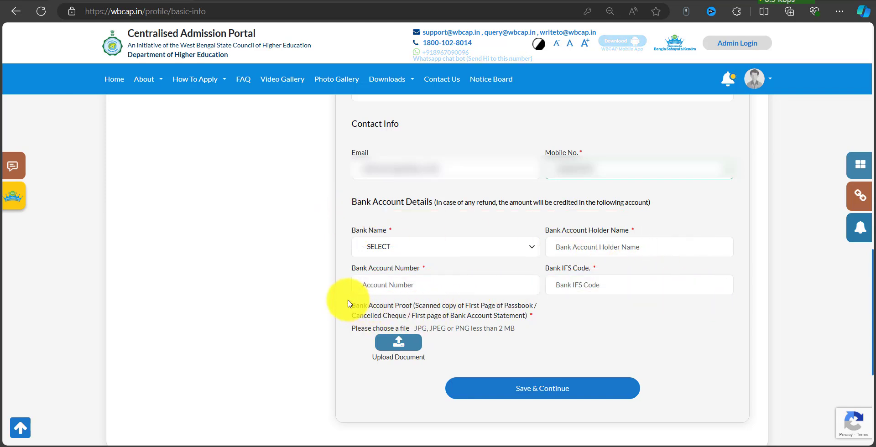
Mark the Bank Account Proof requirement, its file types and 2 MB limit, and upload area.
{"action": "mouse_move", "coordinate": [344, 297]}
{"action": "left_mouse_down"}
{"action": "mouse_move", "coordinate": [539, 327]}
{"action": "mouse_move", "coordinate": [548, 336]}
{"action": "mouse_move", "coordinate": [546, 321]}
{"action": "left_mouse_up"}
{"action": "left_click_drag", "start_coordinate": [454, 336], "coordinate": [505, 335]}
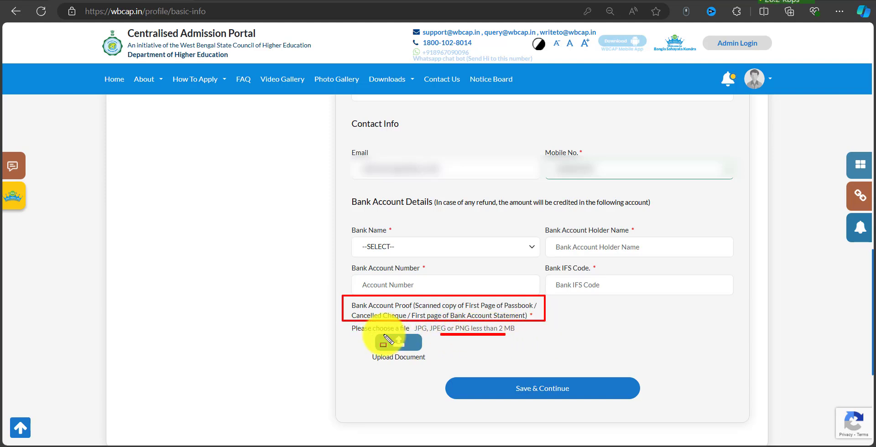
{"action": "mouse_move", "coordinate": [359, 331]}
{"action": "left_mouse_down"}
{"action": "mouse_move", "coordinate": [402, 361]}
{"action": "mouse_move", "coordinate": [432, 363]}
{"action": "left_mouse_up"}
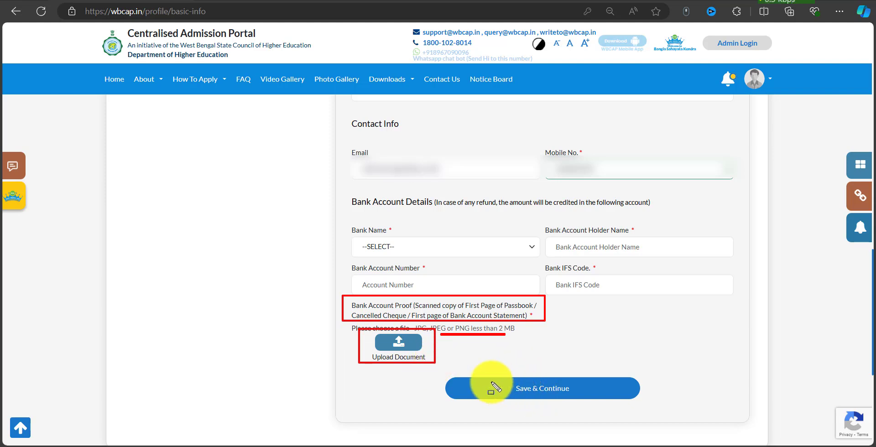
Save the basic information page and confirm, reaching Address Details at 30% completion.
{"action": "mouse_move", "coordinate": [640, 395]}
{"action": "left_mouse_down"}
{"action": "mouse_move", "coordinate": [659, 414]}
{"action": "mouse_move", "coordinate": [651, 405]}
{"action": "left_mouse_up"}
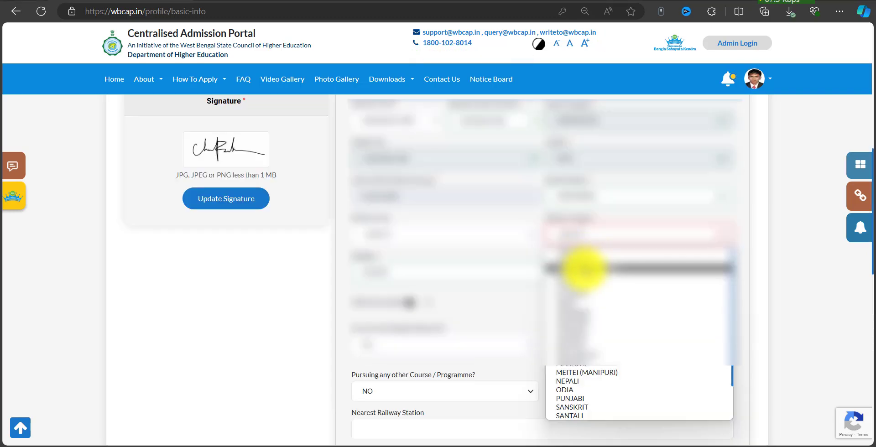
{"action": "left_click", "coordinate": [584, 269]}
{"action": "scroll", "coordinate": [593, 296], "scroll_direction": "down", "scroll_amount": 10}
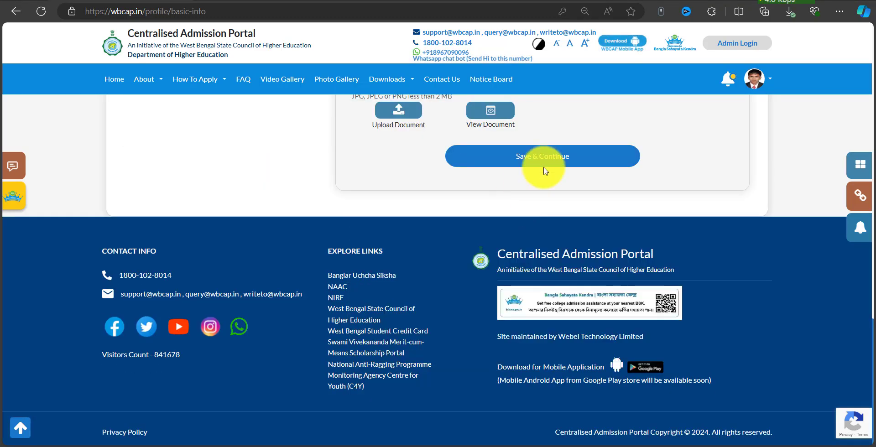
{"action": "mouse_move", "coordinate": [430, 131]}
{"action": "left_mouse_down"}
{"action": "mouse_move", "coordinate": [466, 146]}
{"action": "mouse_move", "coordinate": [669, 185]}
{"action": "left_mouse_up"}
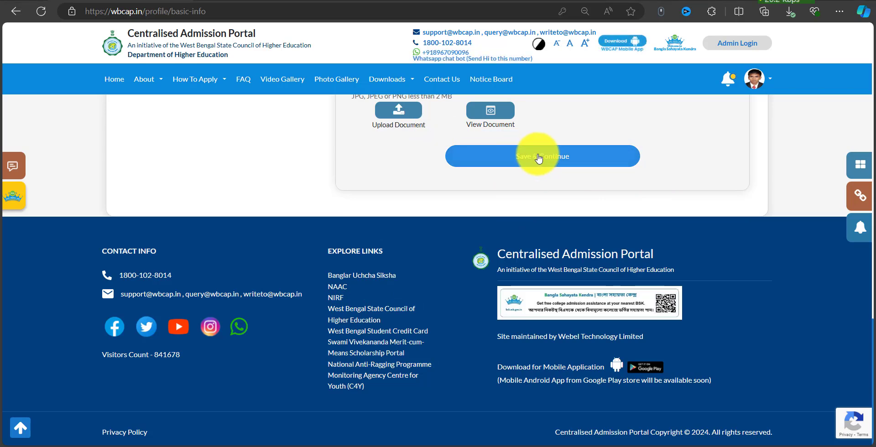
{"action": "left_click", "coordinate": [555, 158]}
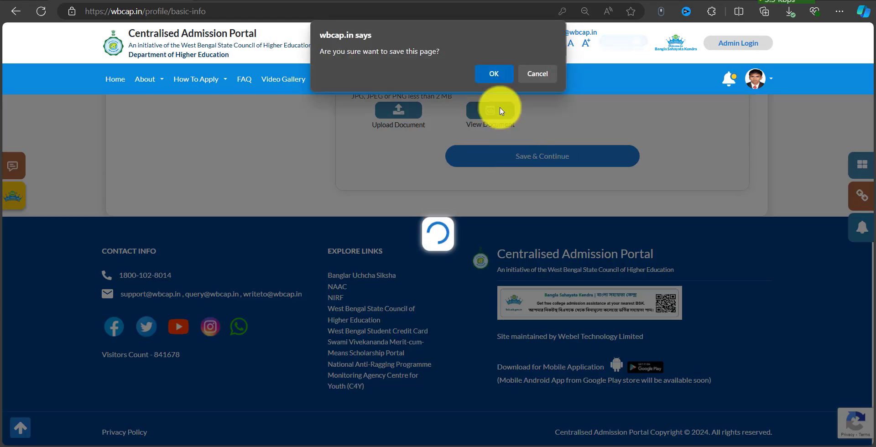
{"action": "left_click", "coordinate": [495, 74]}
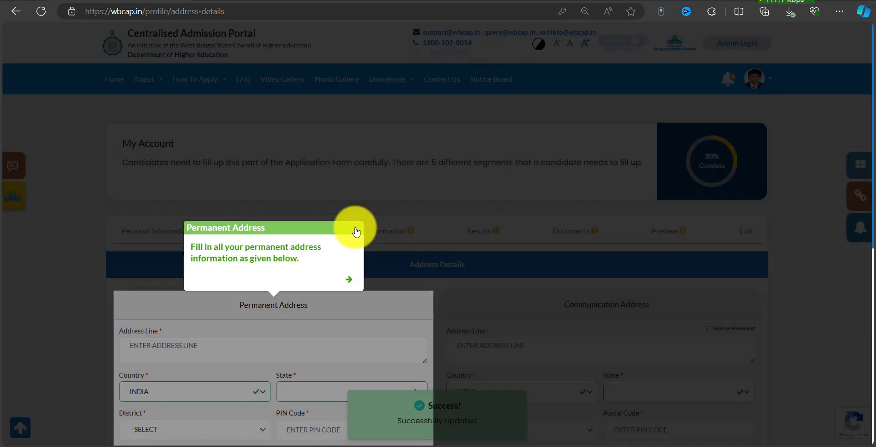
Dismiss the Permanent Address tip and review the Permanent and Communication Address sections.
{"action": "left_click", "coordinate": [358, 230]}
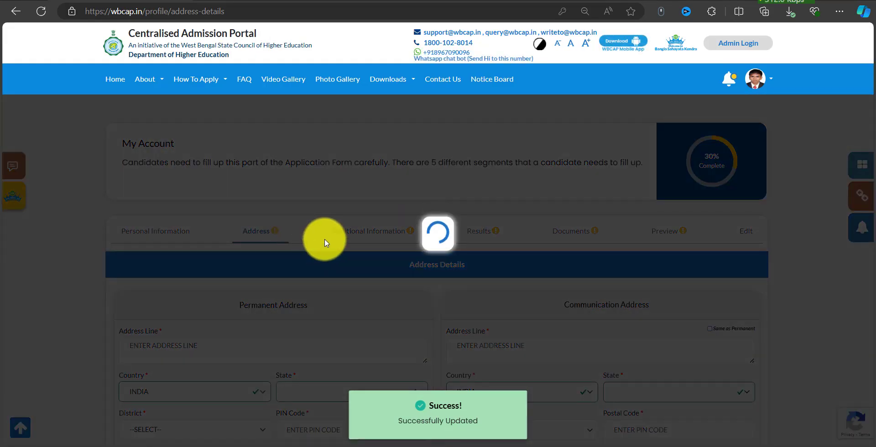
{"action": "scroll", "coordinate": [303, 277], "scroll_direction": "down", "scroll_amount": 4}
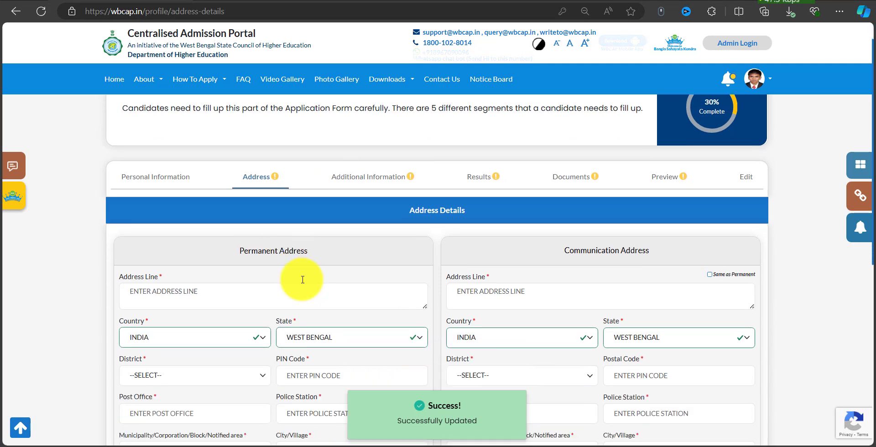
{"action": "left_click_drag", "start_coordinate": [287, 120], "coordinate": [331, 128]}
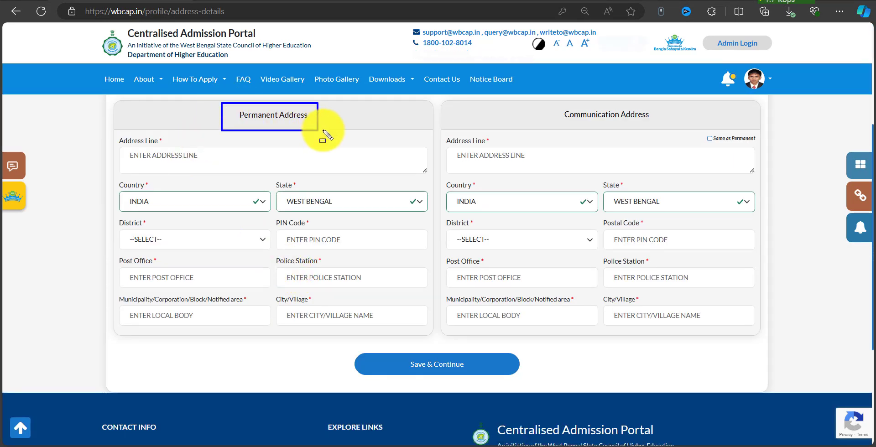
{"action": "left_click_drag", "start_coordinate": [545, 104], "coordinate": [670, 127]}
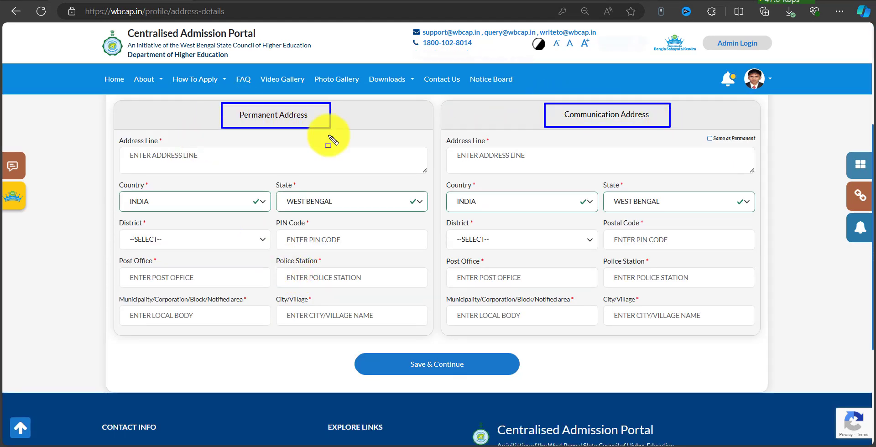
{"action": "mouse_move", "coordinate": [108, 126]}
{"action": "left_mouse_down"}
{"action": "mouse_move", "coordinate": [396, 357]}
{"action": "mouse_move", "coordinate": [434, 355]}
{"action": "mouse_move", "coordinate": [438, 332]}
{"action": "left_mouse_up"}
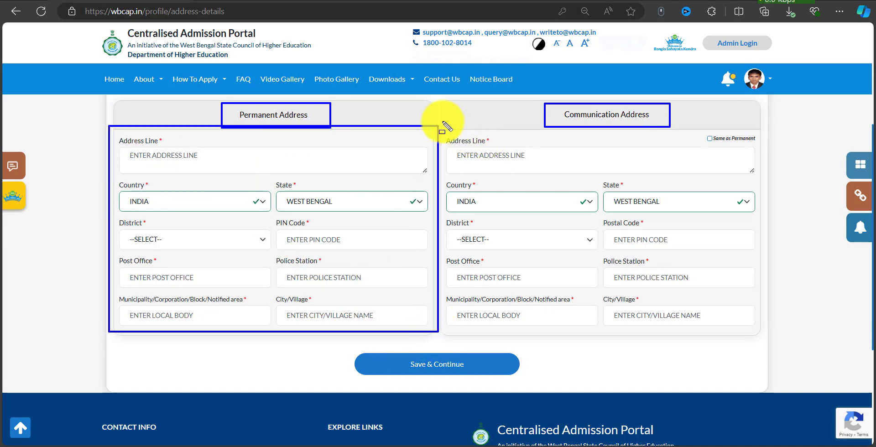
{"action": "mouse_move", "coordinate": [441, 122]}
{"action": "left_mouse_down"}
{"action": "mouse_move", "coordinate": [714, 329]}
{"action": "mouse_move", "coordinate": [759, 344]}
{"action": "mouse_move", "coordinate": [763, 337]}
{"action": "left_mouse_up"}
{"action": "key", "text": "Escape"}
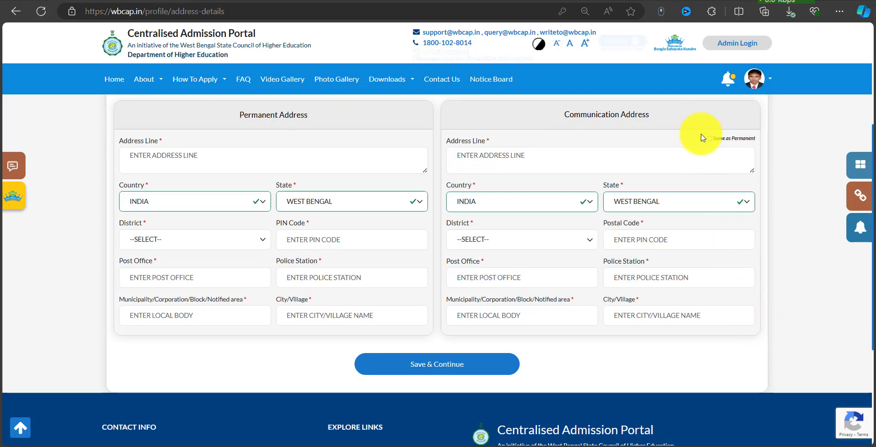
{"action": "left_click_drag", "start_coordinate": [702, 131], "coordinate": [756, 146]}
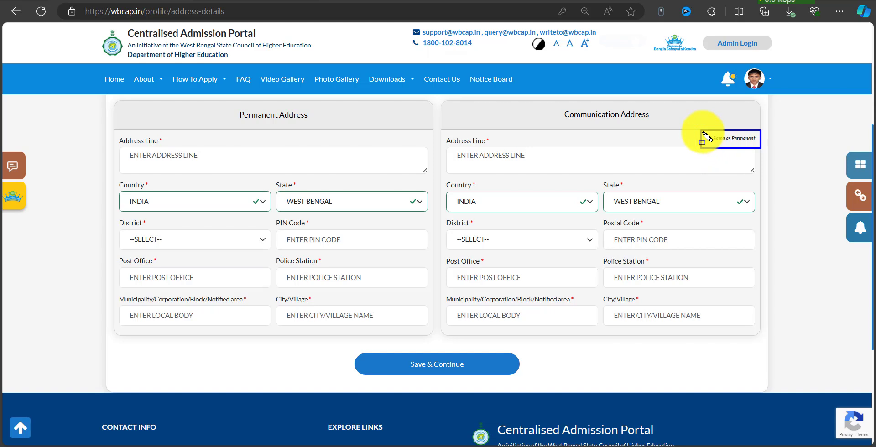
{"action": "key", "text": "Escape"}
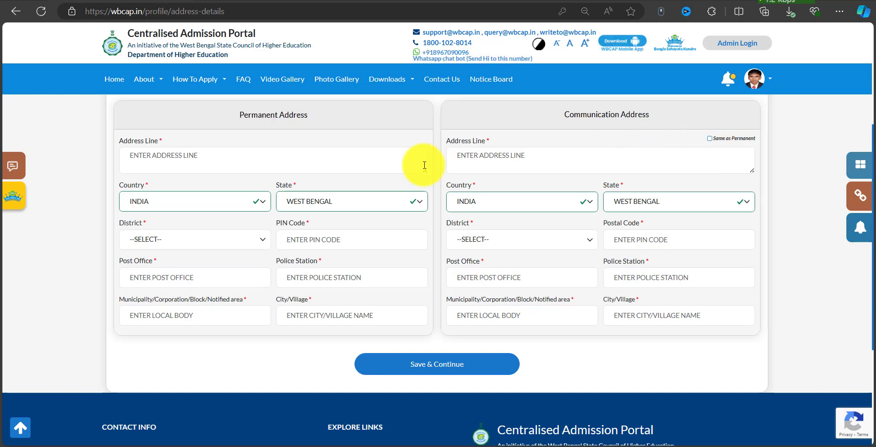
Fill the permanent address line, country, state and district, tick Same as Permanent, and save.
{"action": "left_click", "coordinate": [170, 160]}
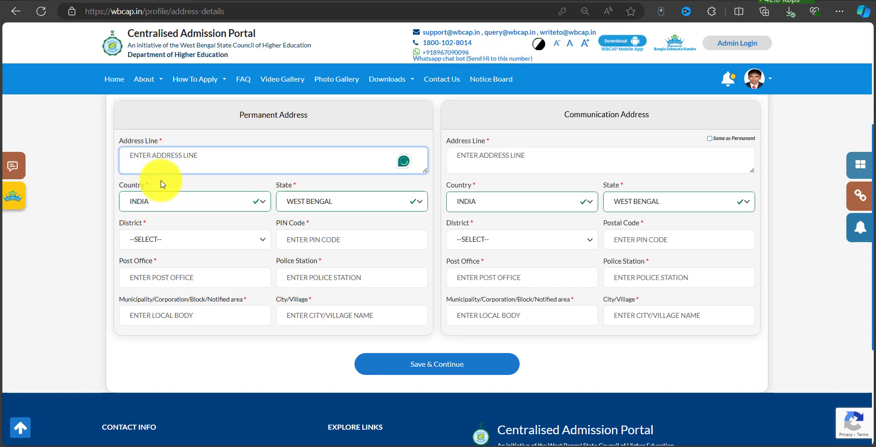
{"action": "mouse_move", "coordinate": [122, 146]}
{"action": "left_mouse_down"}
{"action": "mouse_move", "coordinate": [229, 168]}
{"action": "mouse_move", "coordinate": [349, 173]}
{"action": "left_mouse_up"}
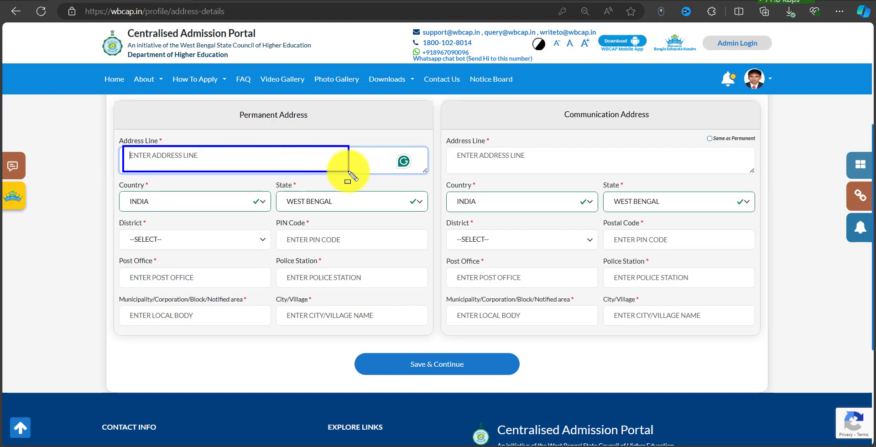
{"action": "mouse_move", "coordinate": [113, 178]}
{"action": "left_mouse_down"}
{"action": "mouse_move", "coordinate": [283, 214]}
{"action": "mouse_move", "coordinate": [426, 213]}
{"action": "left_mouse_up"}
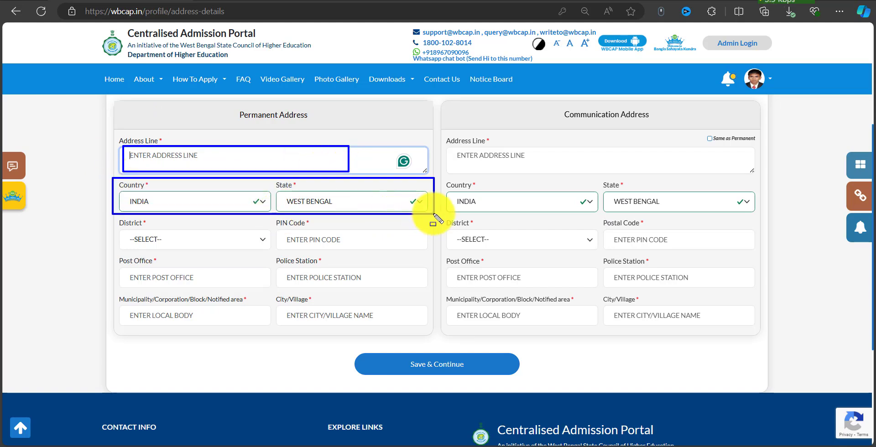
{"action": "mouse_move", "coordinate": [119, 228]}
{"action": "left_mouse_down"}
{"action": "mouse_move", "coordinate": [253, 251]}
{"action": "mouse_move", "coordinate": [286, 249]}
{"action": "mouse_move", "coordinate": [294, 238]}
{"action": "mouse_move", "coordinate": [346, 244]}
{"action": "left_mouse_up"}
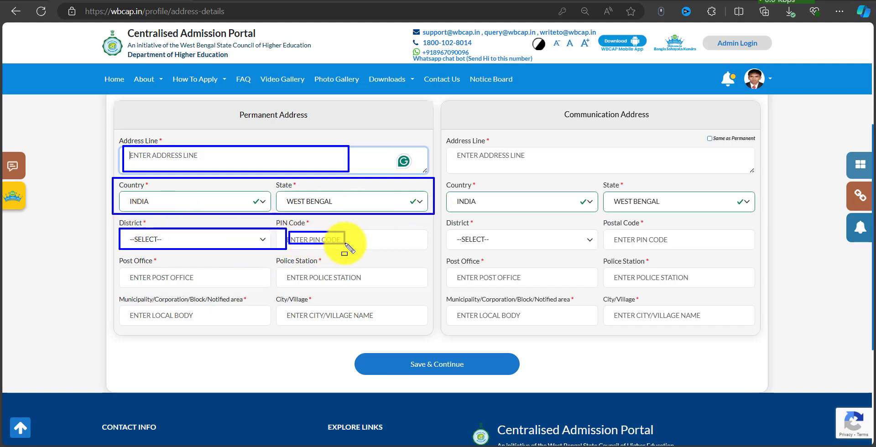
{"action": "left_click_drag", "start_coordinate": [126, 266], "coordinate": [208, 276]}
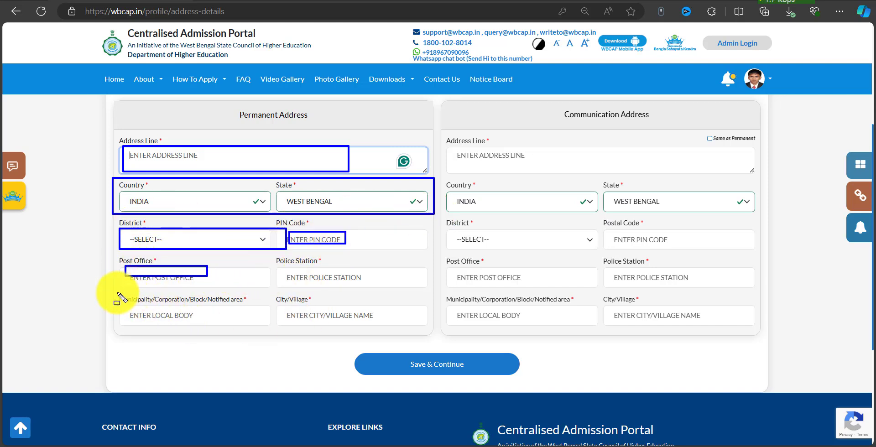
{"action": "left_click_drag", "start_coordinate": [113, 292], "coordinate": [118, 294]}
{"action": "left_click_drag", "start_coordinate": [178, 305], "coordinate": [411, 329]}
{"action": "left_click_drag", "start_coordinate": [290, 310], "coordinate": [386, 323]}
{"action": "key", "text": "Escape"}
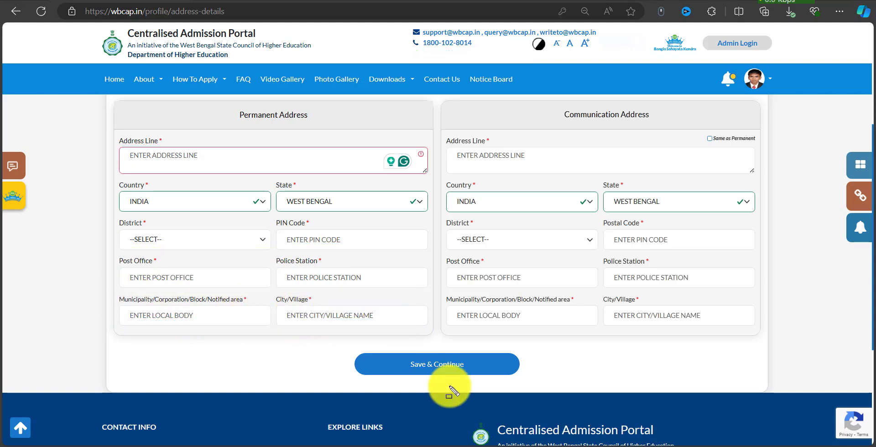
{"action": "left_click", "coordinate": [711, 142]}
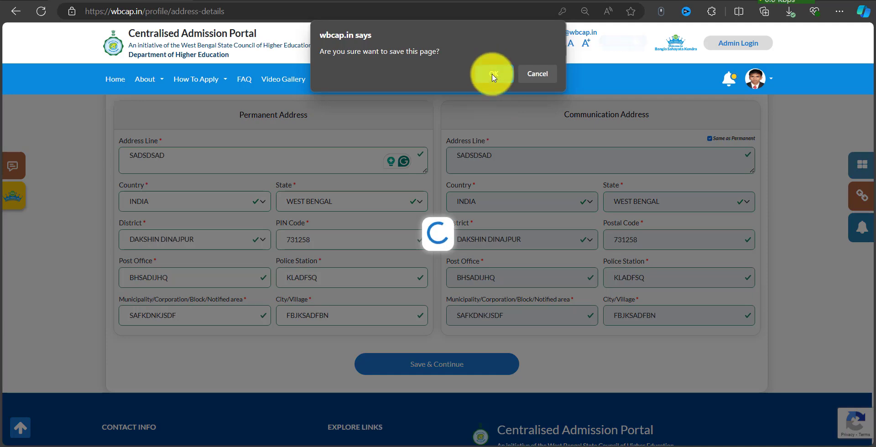
{"action": "left_click", "coordinate": [493, 75]}
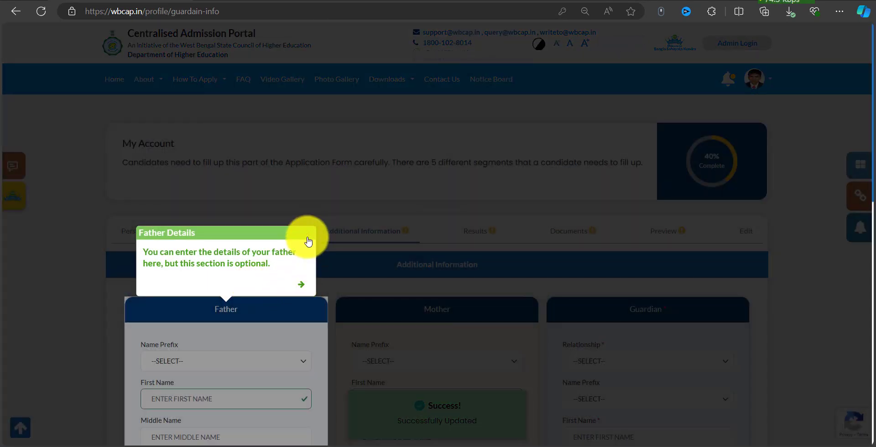
Dismiss the Father Details tip and review the parent details sections.
{"action": "left_click", "coordinate": [309, 242]}
{"action": "scroll", "coordinate": [377, 198], "scroll_direction": "down", "scroll_amount": 2}
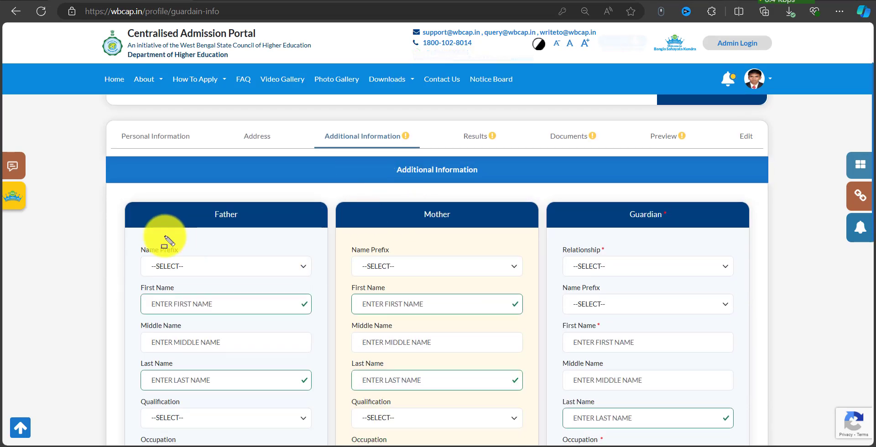
{"action": "left_click_drag", "start_coordinate": [117, 189], "coordinate": [326, 416]}
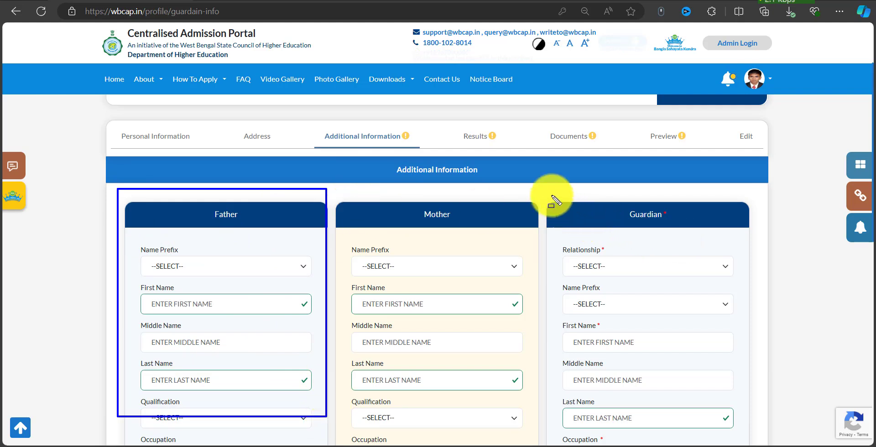
{"action": "mouse_move", "coordinate": [545, 189]}
{"action": "left_mouse_down"}
{"action": "mouse_move", "coordinate": [649, 284]}
{"action": "mouse_move", "coordinate": [750, 405]}
{"action": "mouse_move", "coordinate": [757, 429]}
{"action": "left_mouse_up"}
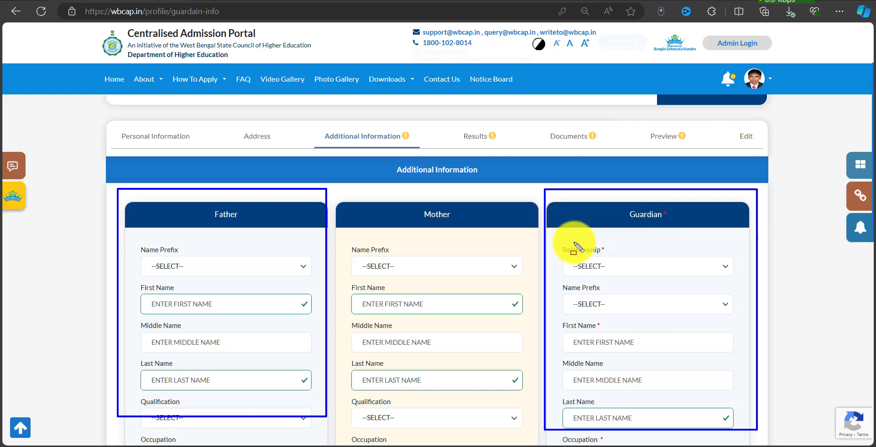
{"action": "mouse_move", "coordinate": [559, 239]}
{"action": "left_mouse_down"}
{"action": "mouse_move", "coordinate": [682, 286]}
{"action": "mouse_move", "coordinate": [731, 368]}
{"action": "mouse_move", "coordinate": [737, 425]}
{"action": "left_mouse_up"}
{"action": "scroll", "coordinate": [268, 206], "scroll_direction": "down", "scroll_amount": 2}
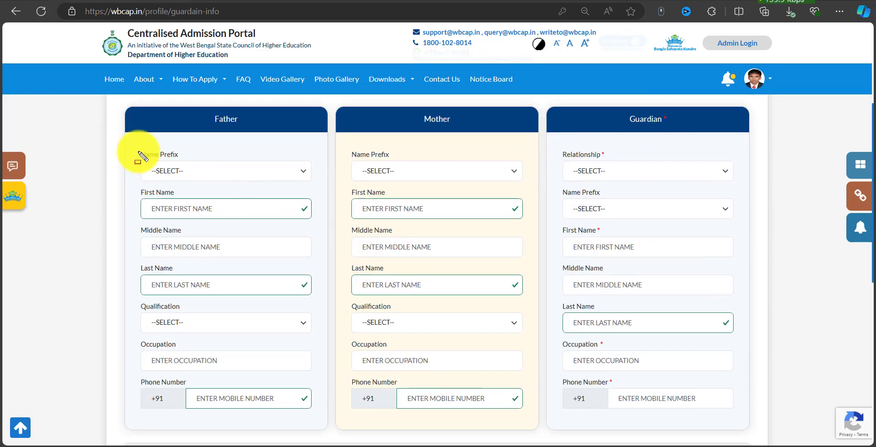
{"action": "left_click_drag", "start_coordinate": [136, 146], "coordinate": [314, 193]}
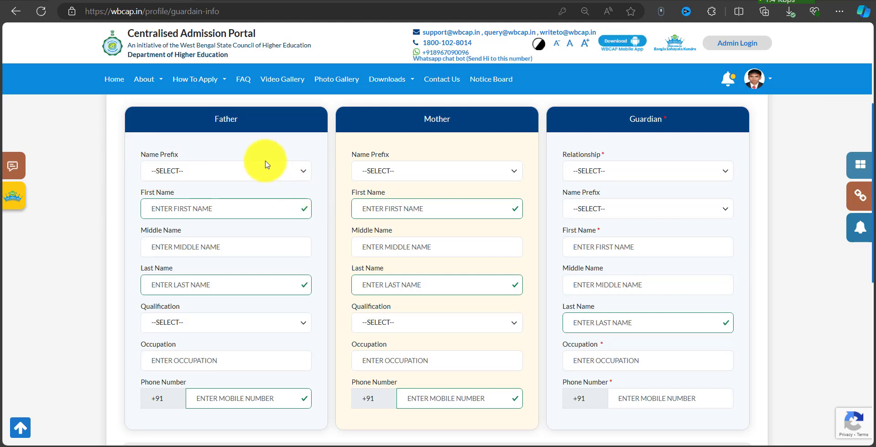
Set the father's name prefix to MR.
{"action": "left_click", "coordinate": [259, 170]}
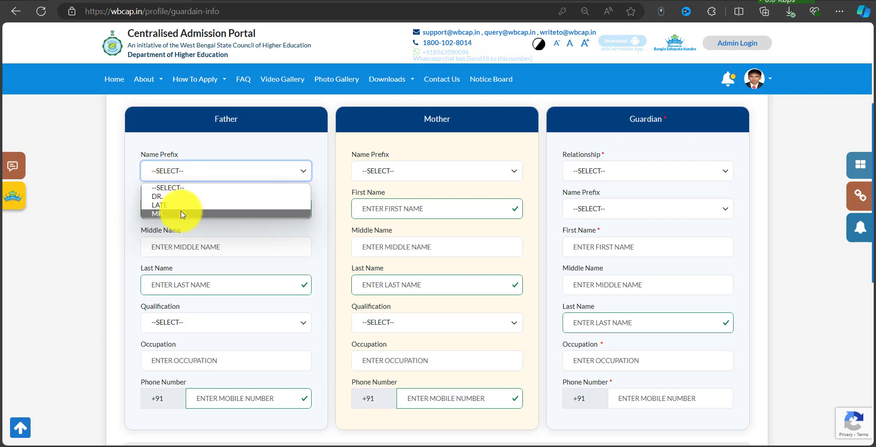
{"action": "left_click", "coordinate": [223, 150]}
{"action": "left_click", "coordinate": [177, 165]}
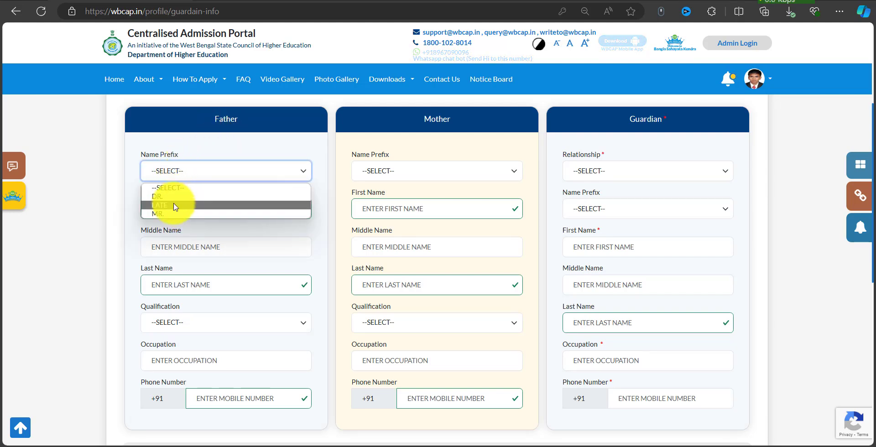
{"action": "left_click", "coordinate": [174, 205]}
{"action": "left_click", "coordinate": [202, 172]}
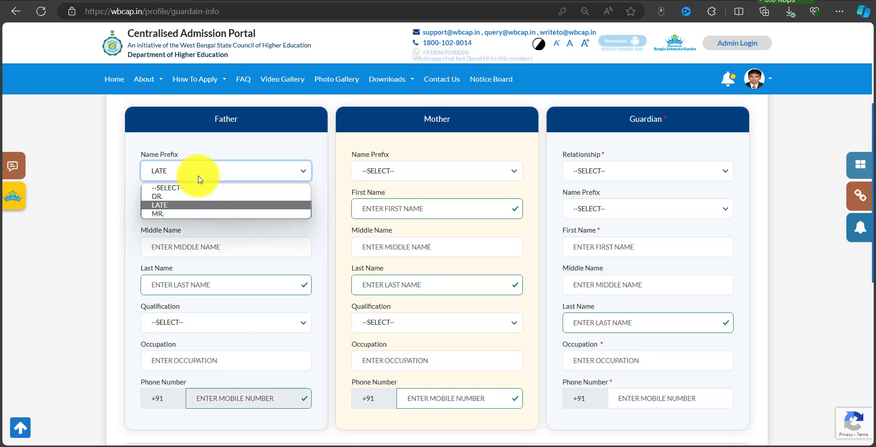
{"action": "left_click", "coordinate": [182, 213]}
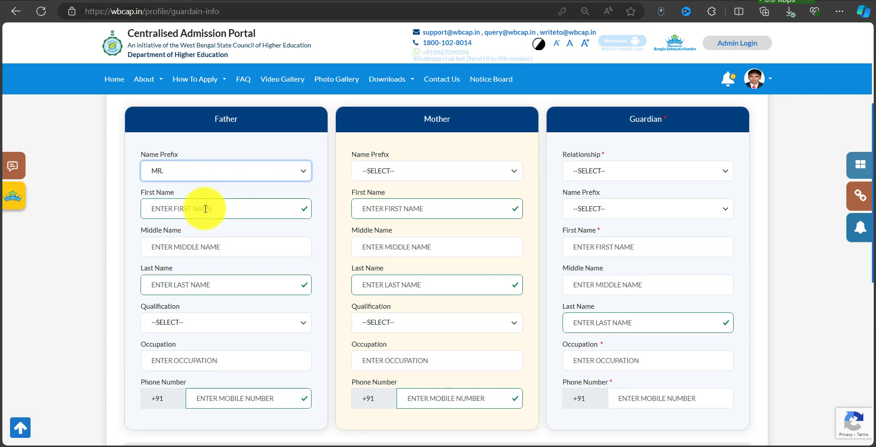
Review the father's name, guardian fields and Other Info section showing Annual Income 0.
{"action": "left_click", "coordinate": [205, 209]}
{"action": "mouse_move", "coordinate": [136, 219]}
{"action": "left_mouse_down"}
{"action": "mouse_move", "coordinate": [244, 278]}
{"action": "mouse_move", "coordinate": [317, 303]}
{"action": "left_mouse_up"}
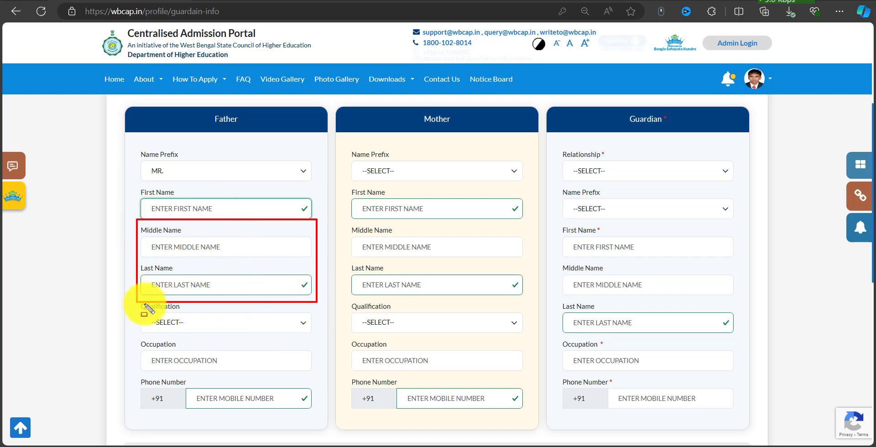
{"action": "left_click_drag", "start_coordinate": [134, 300], "coordinate": [318, 337]}
{"action": "key", "text": "Escape"}
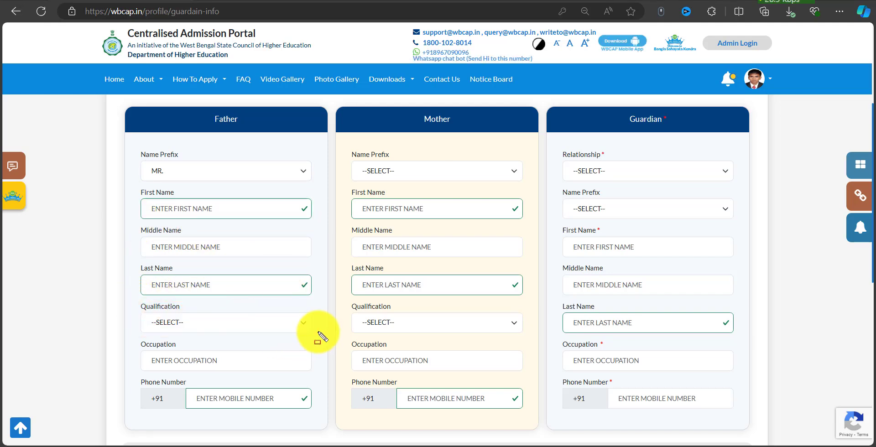
{"action": "scroll", "coordinate": [194, 281], "scroll_direction": "down", "scroll_amount": 2}
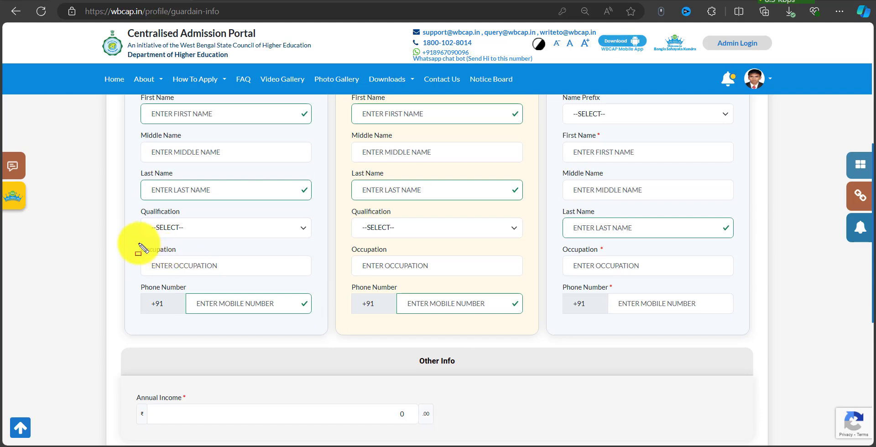
{"action": "mouse_move", "coordinate": [139, 244]}
{"action": "left_mouse_down"}
{"action": "mouse_move", "coordinate": [262, 289]}
{"action": "mouse_move", "coordinate": [293, 281]}
{"action": "left_mouse_up"}
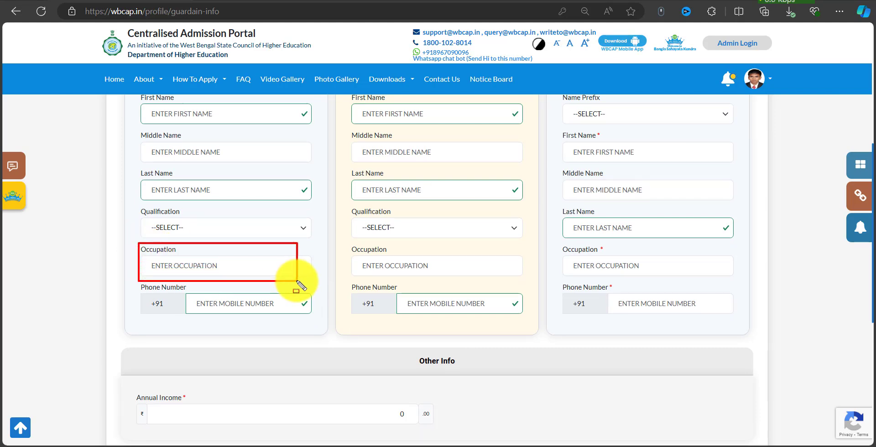
{"action": "key", "text": "Escape"}
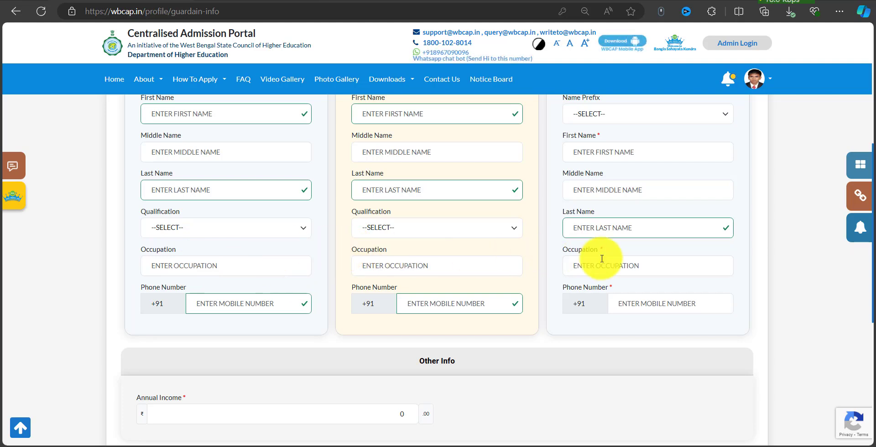
{"action": "key", "text": "ctrl+alt+d"}
{"action": "left_click_drag", "start_coordinate": [557, 238], "coordinate": [739, 279]}
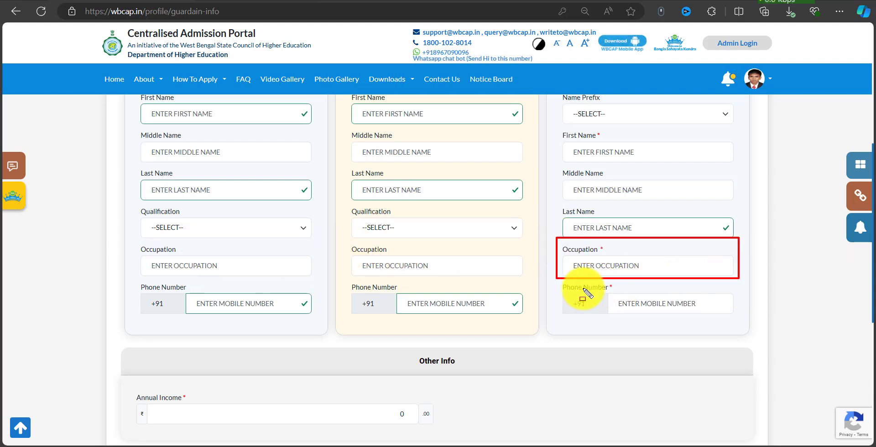
{"action": "left_click_drag", "start_coordinate": [556, 279], "coordinate": [750, 325]}
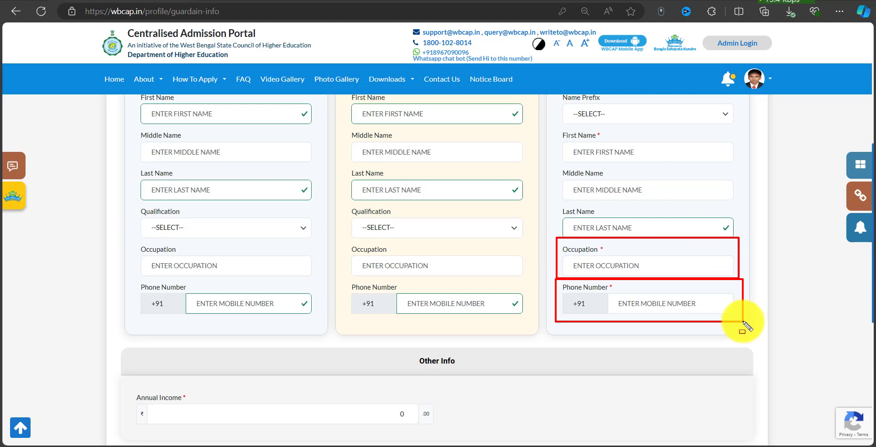
{"action": "mouse_move", "coordinate": [612, 295]}
{"action": "left_mouse_down"}
{"action": "mouse_move", "coordinate": [665, 313]}
{"action": "mouse_move", "coordinate": [711, 314]}
{"action": "left_mouse_up"}
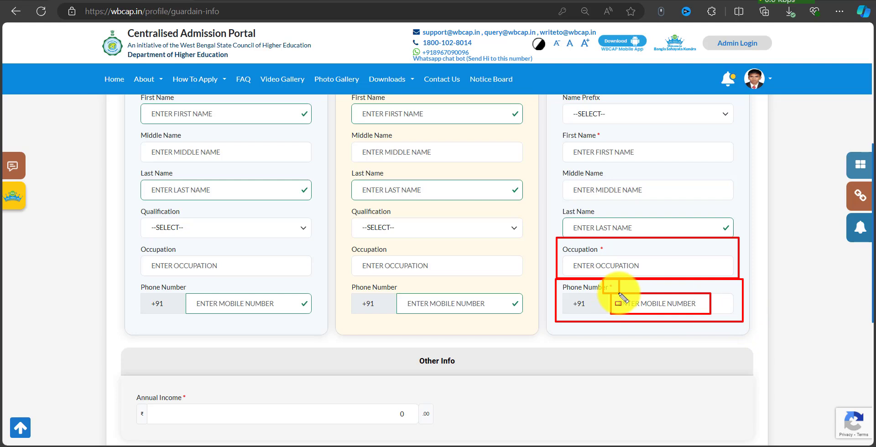
{"action": "scroll", "coordinate": [623, 297], "scroll_direction": "down", "scroll_amount": 4}
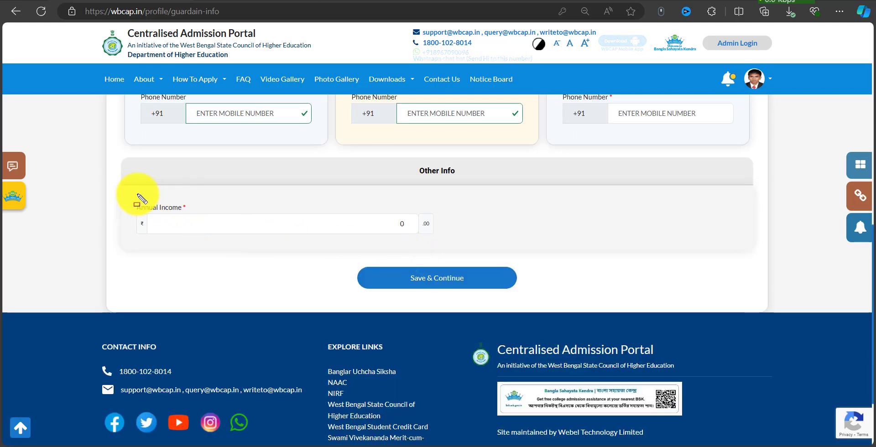
Enter 120000 as Annual Income and save the parent, guardian and income details.
{"action": "mouse_move", "coordinate": [124, 192]}
{"action": "left_mouse_down"}
{"action": "mouse_move", "coordinate": [426, 249]}
{"action": "mouse_move", "coordinate": [450, 238]}
{"action": "mouse_move", "coordinate": [445, 245]}
{"action": "left_mouse_up"}
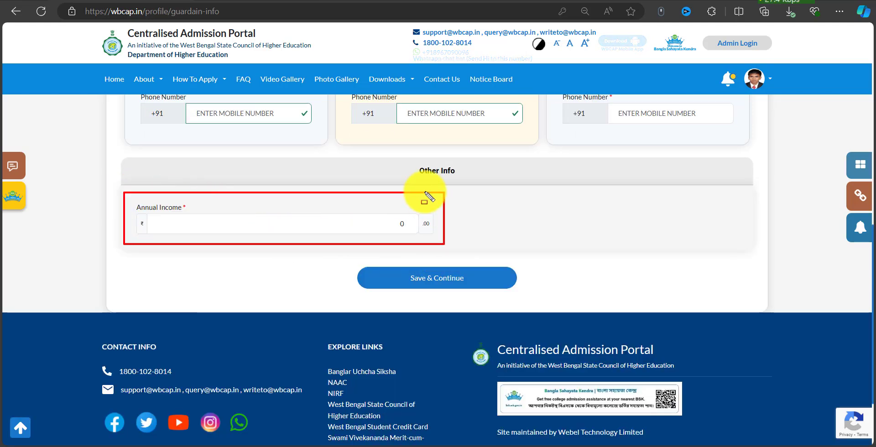
{"action": "left_click_drag", "start_coordinate": [130, 200], "coordinate": [430, 238]}
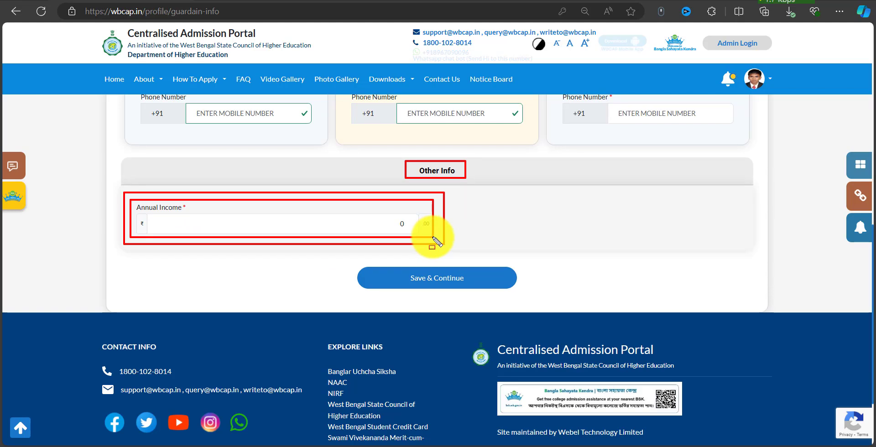
{"action": "left_click_drag", "start_coordinate": [434, 237], "coordinate": [437, 237]}
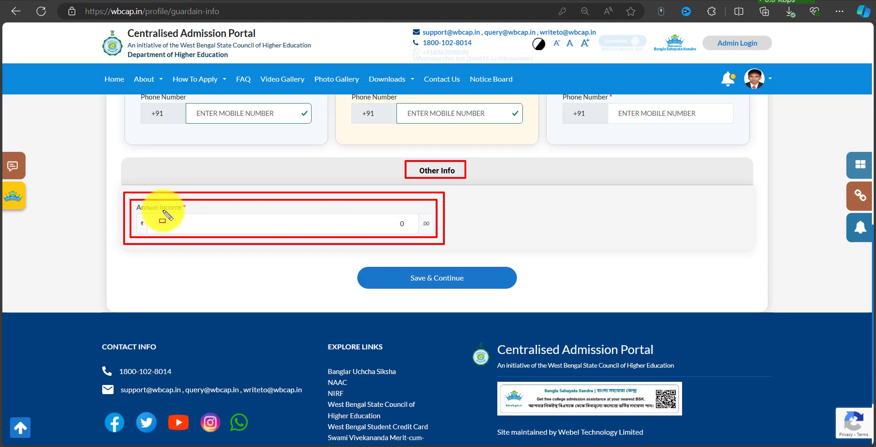
{"action": "mouse_move", "coordinate": [138, 203]}
{"action": "left_mouse_down"}
{"action": "mouse_move", "coordinate": [288, 231]}
{"action": "mouse_move", "coordinate": [432, 238]}
{"action": "left_mouse_up"}
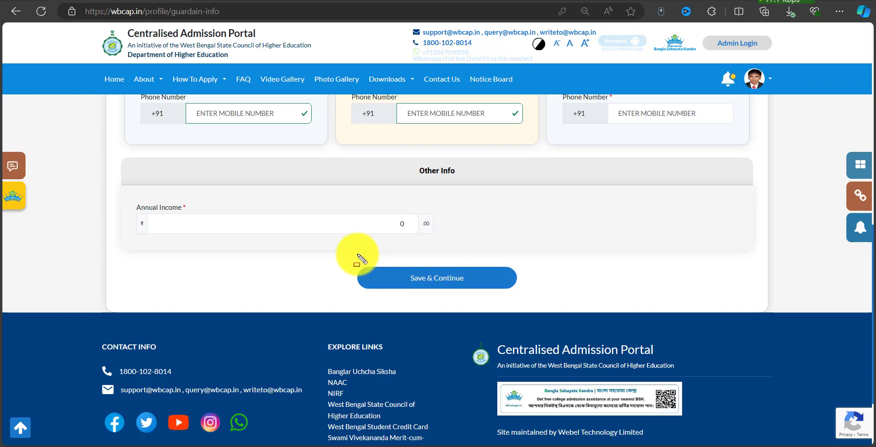
{"action": "left_click_drag", "start_coordinate": [351, 251], "coordinate": [516, 290]}
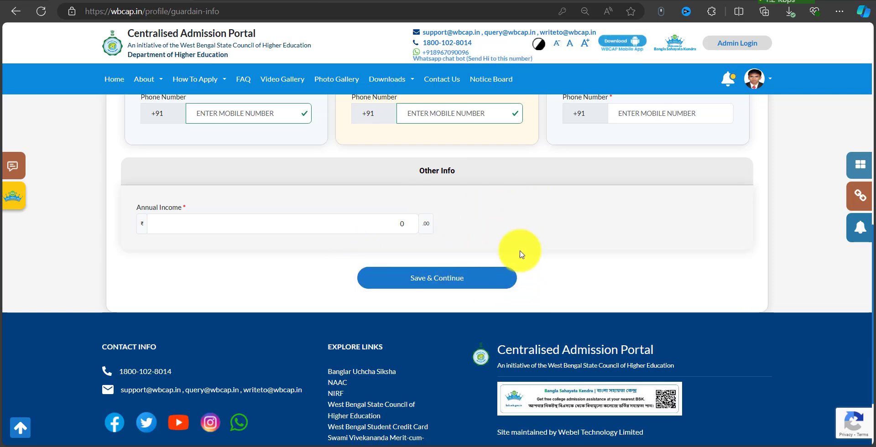
{"action": "scroll", "coordinate": [552, 193], "scroll_direction": "up", "scroll_amount": 6}
{"action": "scroll", "coordinate": [552, 193], "scroll_direction": "down", "scroll_amount": 10}
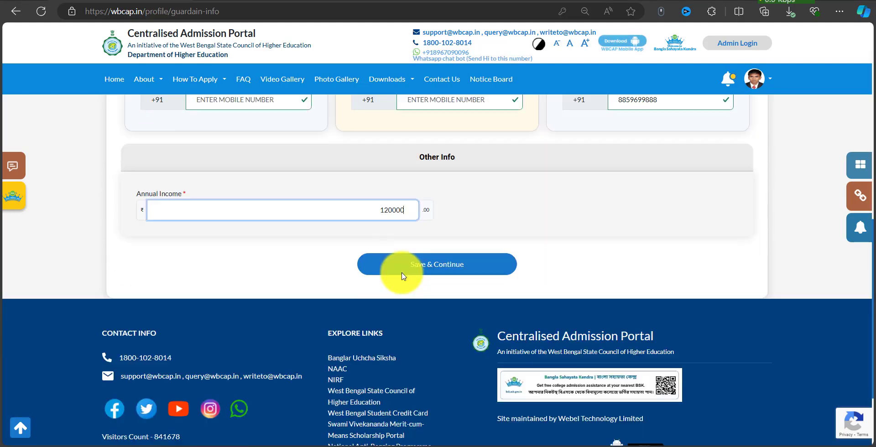
{"action": "left_click", "coordinate": [432, 187]}
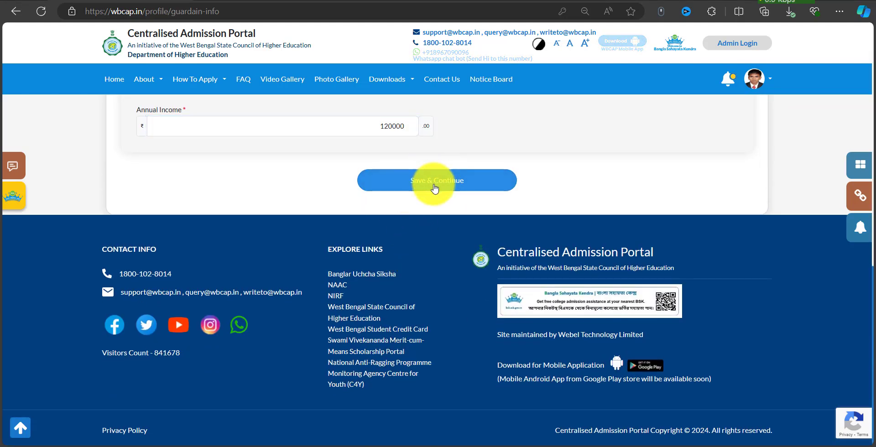
{"action": "left_click_drag", "start_coordinate": [354, 163], "coordinate": [502, 196]}
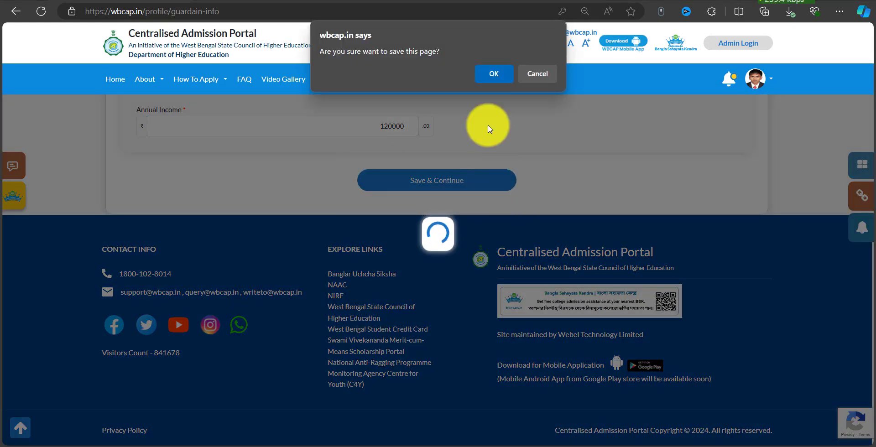
Confirm saving the guardian details and dismiss the guided tour tip.
{"action": "left_click", "coordinate": [489, 74]}
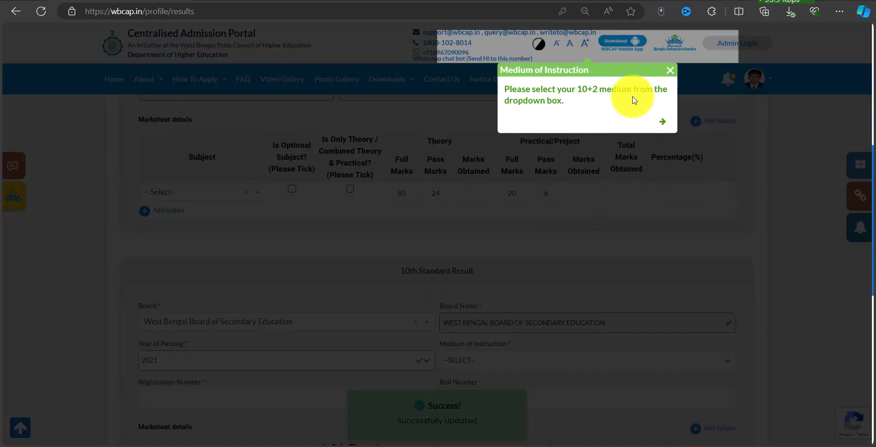
{"action": "left_click", "coordinate": [669, 73]}
{"action": "scroll", "coordinate": [401, 231], "scroll_direction": "up", "scroll_amount": 2}
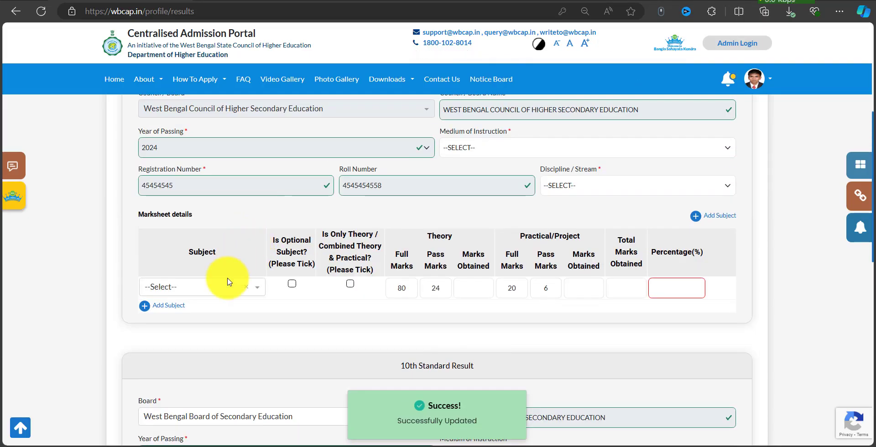
{"action": "scroll", "coordinate": [264, 197], "scroll_direction": "up", "scroll_amount": 2}
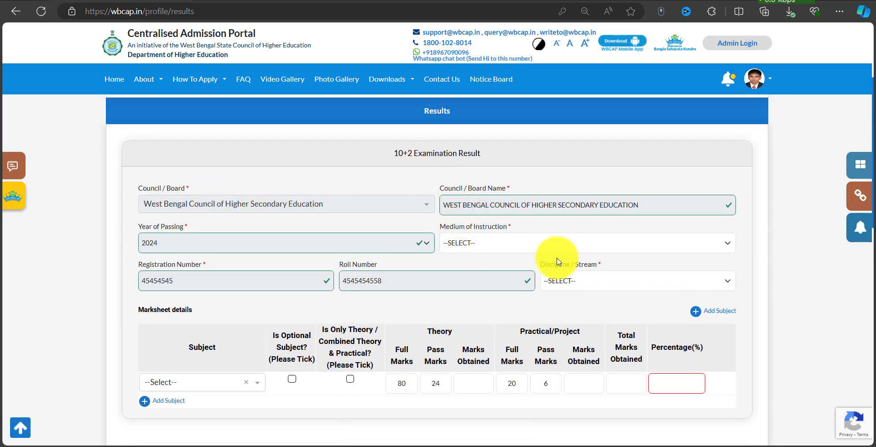
{"action": "mouse_move", "coordinate": [435, 220]}
{"action": "left_mouse_down"}
{"action": "mouse_move", "coordinate": [680, 254]}
{"action": "mouse_move", "coordinate": [741, 254]}
{"action": "left_mouse_up"}
{"action": "key", "text": "Escape"}
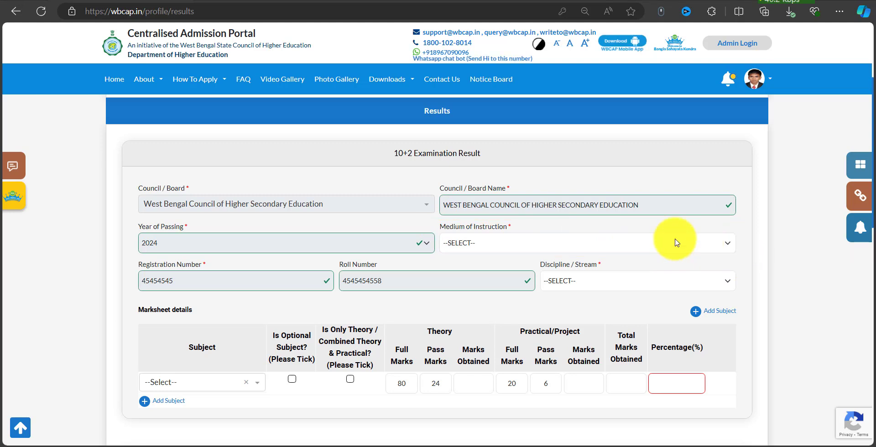
Set the 10+2 Medium of Instruction to BENGALI and Discipline/Stream to ARTS.
{"action": "left_click", "coordinate": [537, 243]}
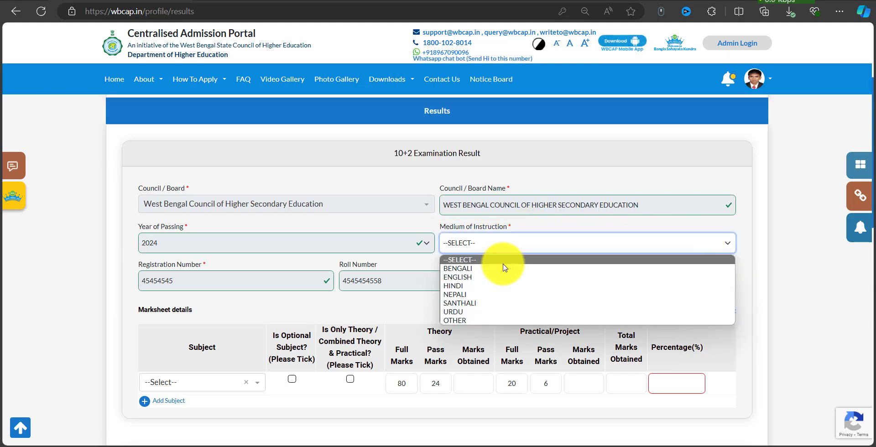
{"action": "left_click", "coordinate": [504, 269]}
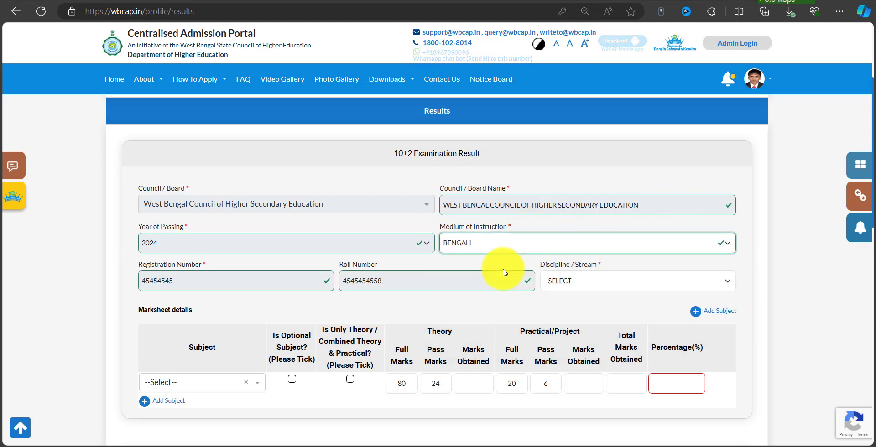
{"action": "left_click", "coordinate": [592, 286]}
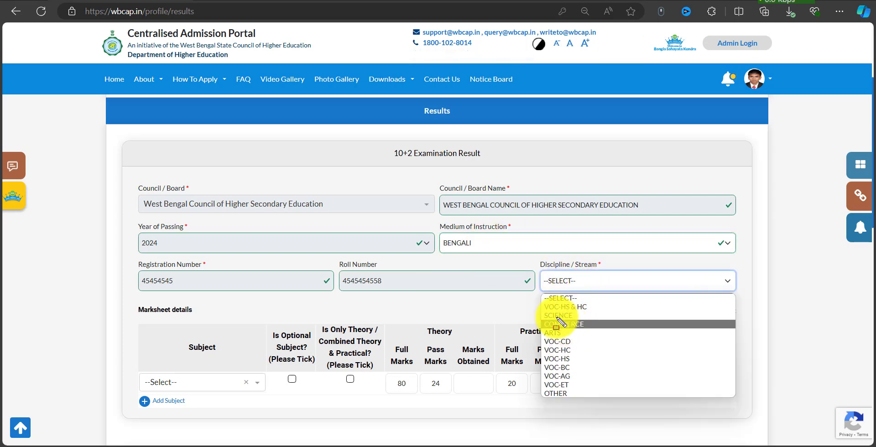
{"action": "left_click_drag", "start_coordinate": [543, 296], "coordinate": [568, 343]}
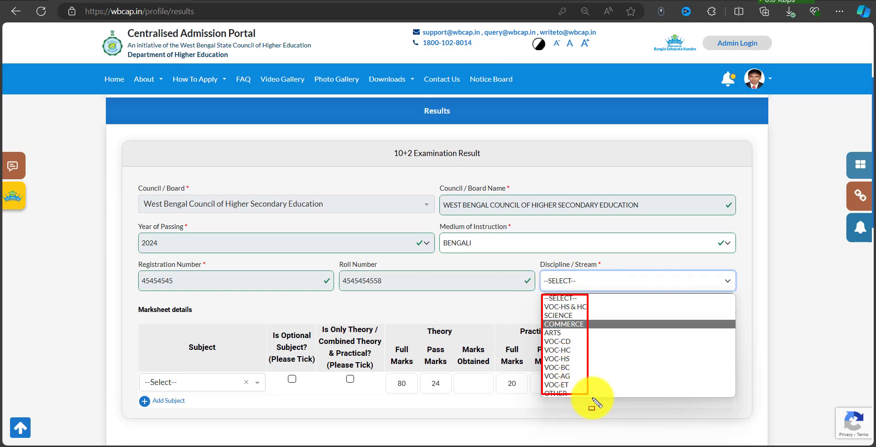
{"action": "key", "text": "Escape"}
{"action": "left_click", "coordinate": [561, 287]}
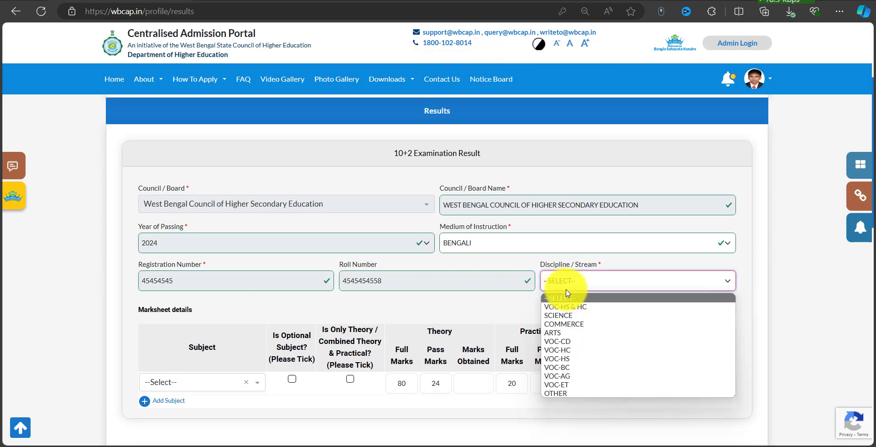
{"action": "left_click", "coordinate": [573, 333]}
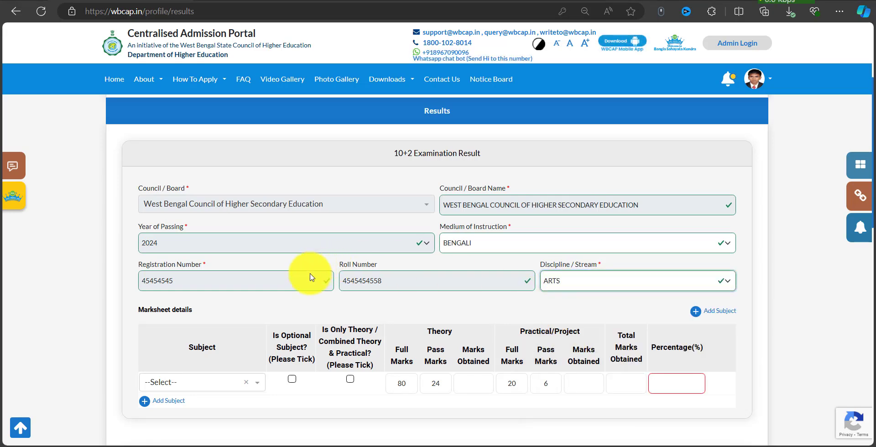
{"action": "scroll", "coordinate": [312, 277], "scroll_direction": "down", "scroll_amount": 2}
Choose WB-HS - Bengali for the first marksheet row with Language Type 1st Lang.
{"action": "left_click", "coordinate": [196, 288]}
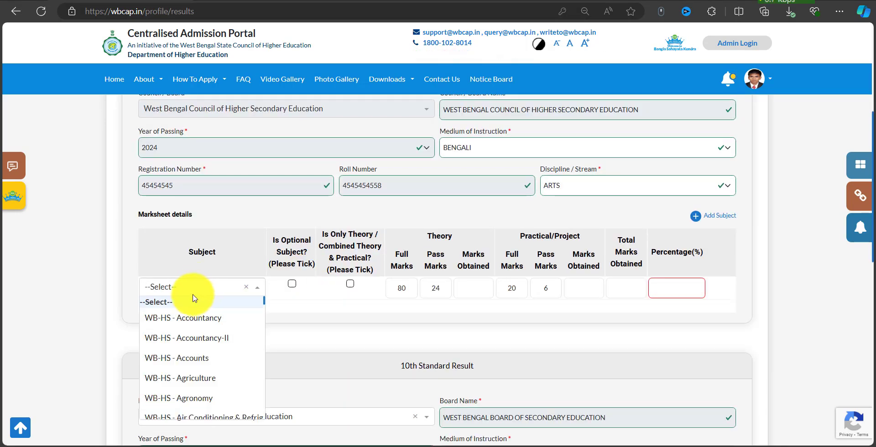
{"action": "mouse_move", "coordinate": [129, 202]}
{"action": "left_mouse_down"}
{"action": "mouse_move", "coordinate": [157, 239]}
{"action": "mouse_move", "coordinate": [254, 279]}
{"action": "mouse_move", "coordinate": [542, 308]}
{"action": "mouse_move", "coordinate": [747, 315]}
{"action": "left_mouse_up"}
{"action": "key", "text": "Escape"}
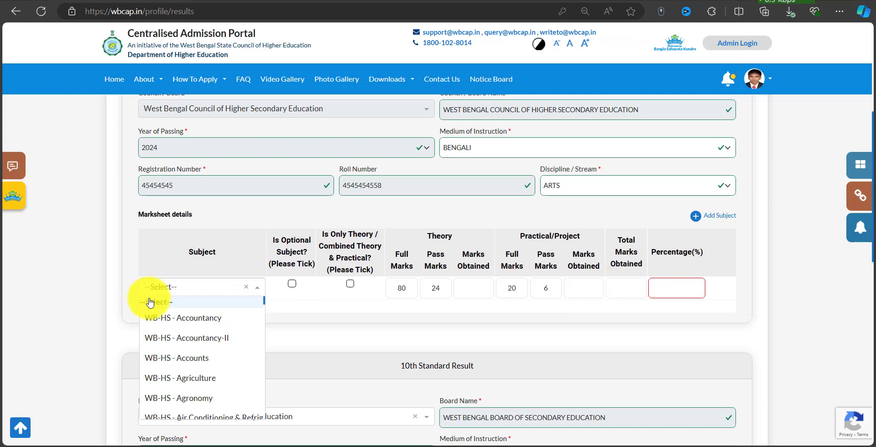
{"action": "scroll", "coordinate": [199, 354], "scroll_direction": "down", "scroll_amount": 10}
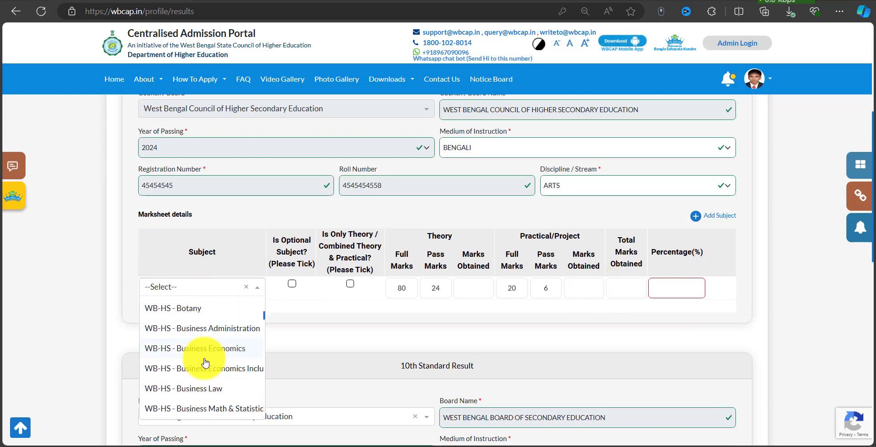
{"action": "scroll", "coordinate": [206, 363], "scroll_direction": "down", "scroll_amount": 5}
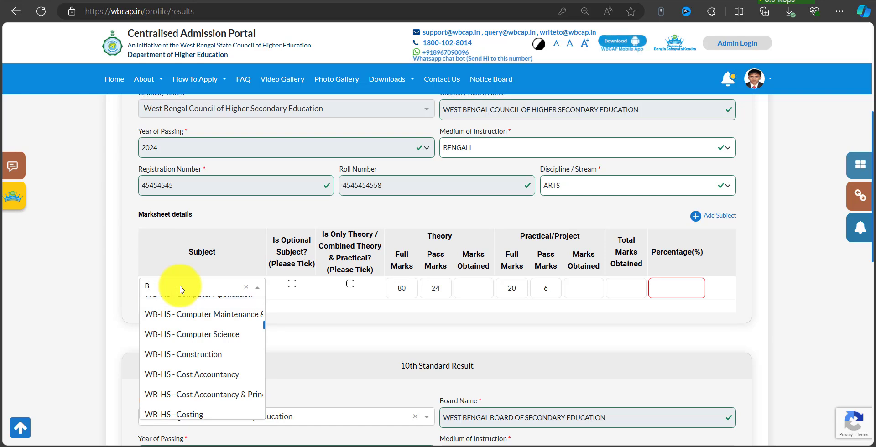
{"action": "type", "text": "EN"}
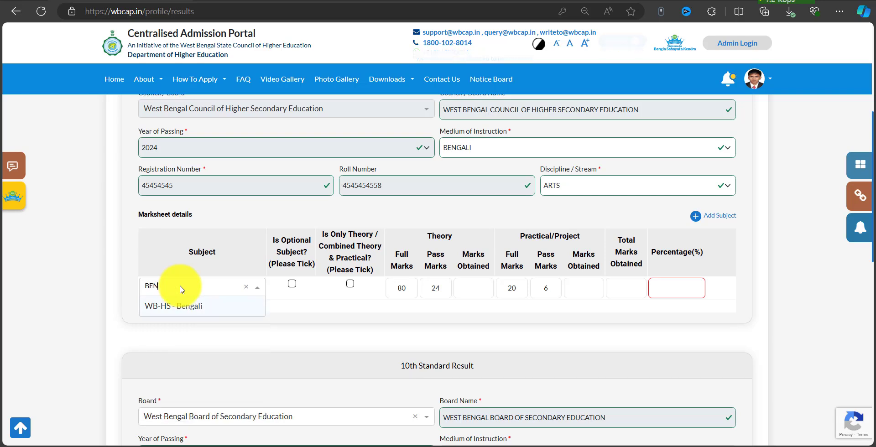
{"action": "left_click", "coordinate": [218, 311]}
{"action": "left_click", "coordinate": [285, 301]}
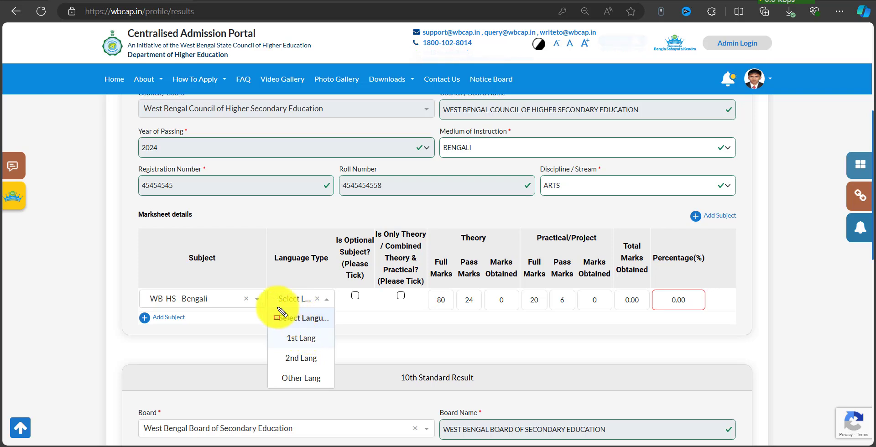
{"action": "mouse_move", "coordinate": [262, 302]}
{"action": "left_mouse_down"}
{"action": "mouse_move", "coordinate": [309, 380]}
{"action": "mouse_move", "coordinate": [334, 391]}
{"action": "left_mouse_up"}
{"action": "key", "text": "Escape"}
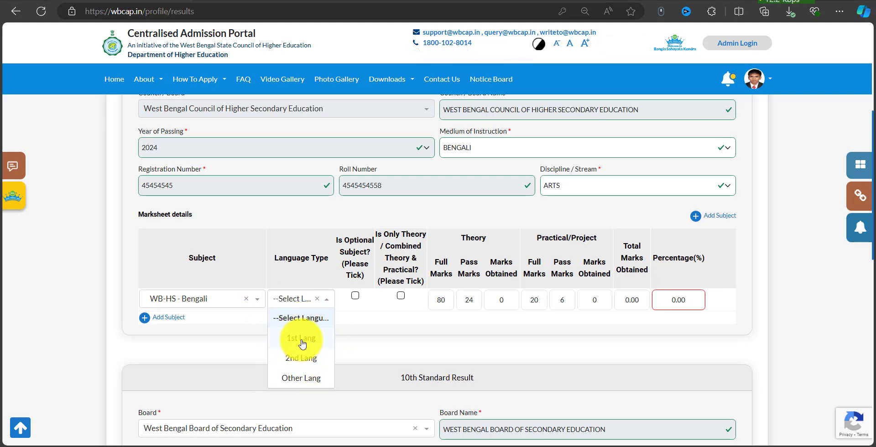
{"action": "left_click", "coordinate": [301, 340]}
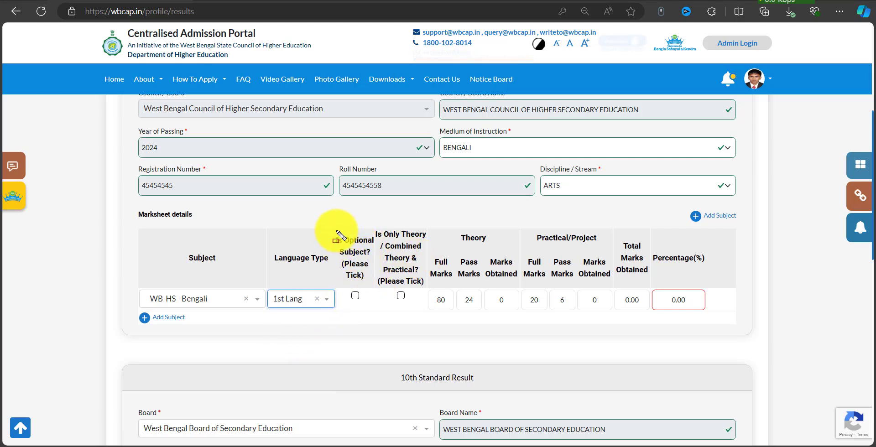
Review the Bengali row's full marks, marks obtained and total columns.
{"action": "left_click_drag", "start_coordinate": [327, 232], "coordinate": [376, 285]}
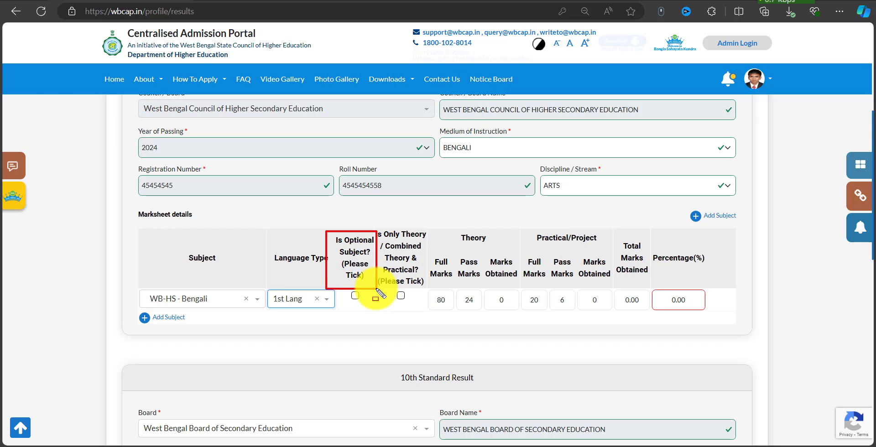
{"action": "key", "text": "Escape"}
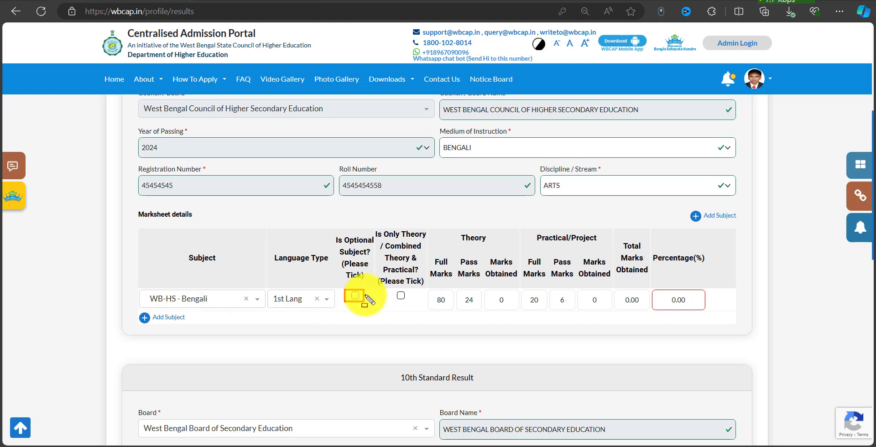
{"action": "left_click_drag", "start_coordinate": [372, 224], "coordinate": [429, 289]}
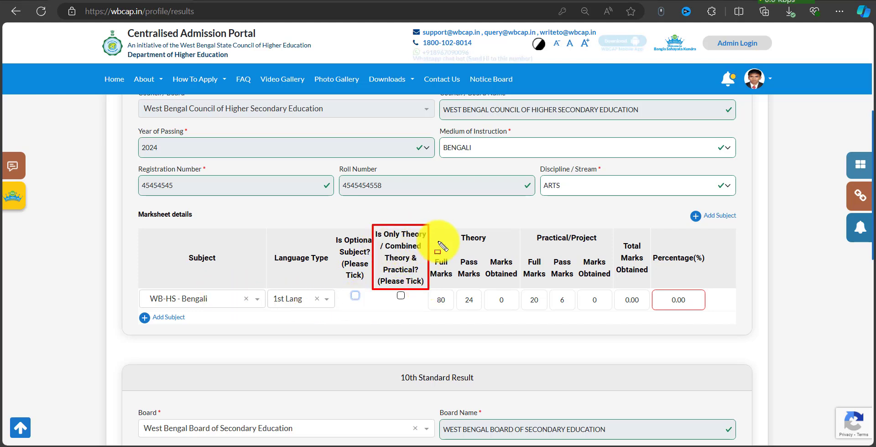
{"action": "key", "text": "Escape"}
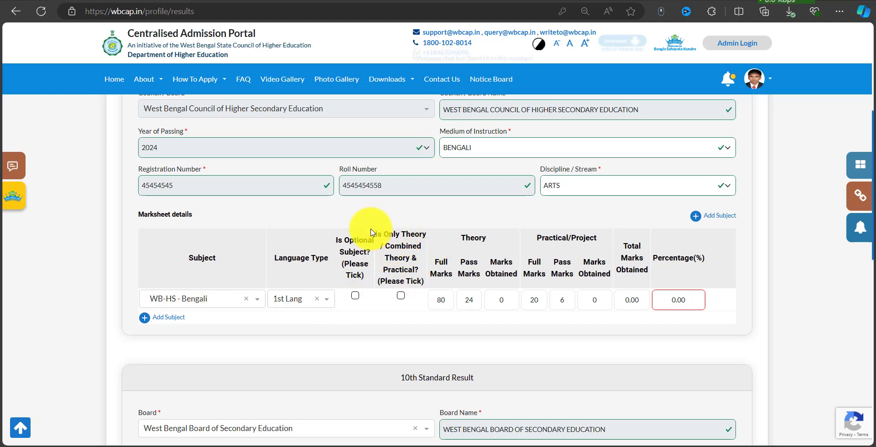
{"action": "left_click_drag", "start_coordinate": [375, 224], "coordinate": [427, 287]}
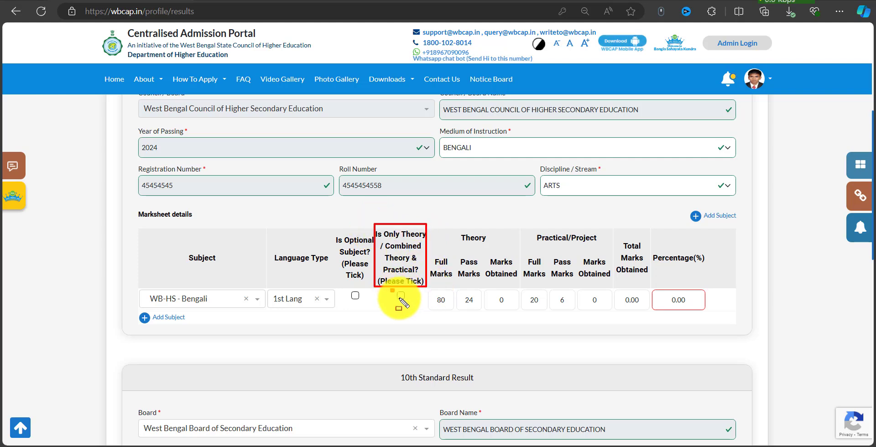
{"action": "key", "text": "Escape"}
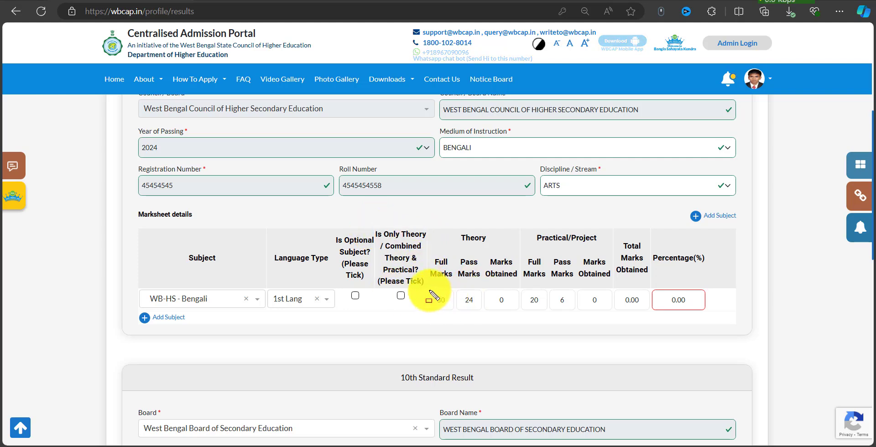
{"action": "mouse_move", "coordinate": [428, 287]}
{"action": "left_mouse_down"}
{"action": "mouse_move", "coordinate": [552, 313]}
{"action": "mouse_move", "coordinate": [649, 310]}
{"action": "left_mouse_up"}
{"action": "key", "text": "Escape"}
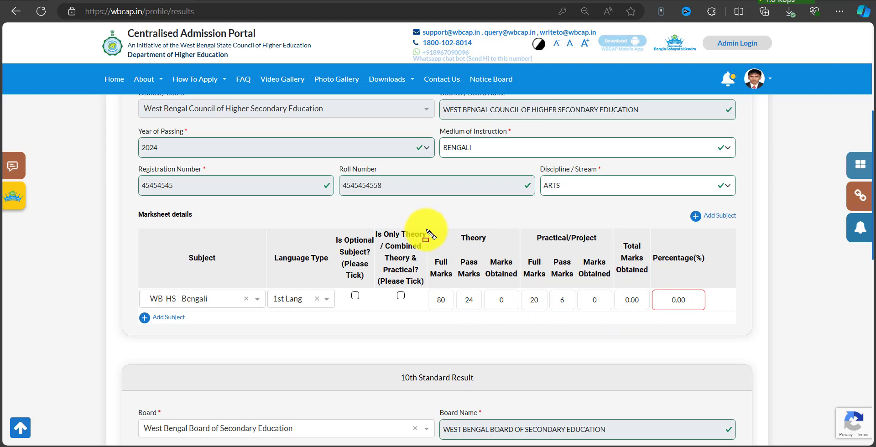
{"action": "mouse_move", "coordinate": [428, 230]}
{"action": "left_mouse_down"}
{"action": "mouse_move", "coordinate": [519, 311]}
{"action": "mouse_move", "coordinate": [481, 308]}
{"action": "mouse_move", "coordinate": [517, 310]}
{"action": "left_mouse_up"}
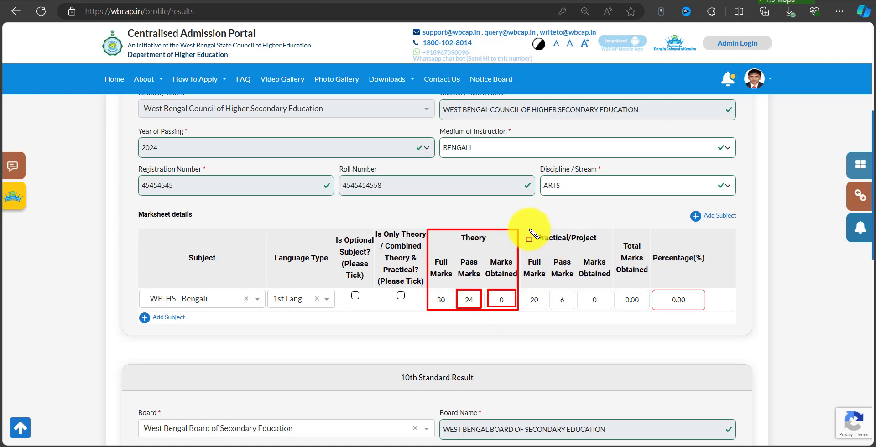
{"action": "mouse_move", "coordinate": [525, 230]}
{"action": "left_mouse_down"}
{"action": "mouse_move", "coordinate": [591, 299]}
{"action": "mouse_move", "coordinate": [646, 311]}
{"action": "mouse_move", "coordinate": [613, 309]}
{"action": "left_mouse_up"}
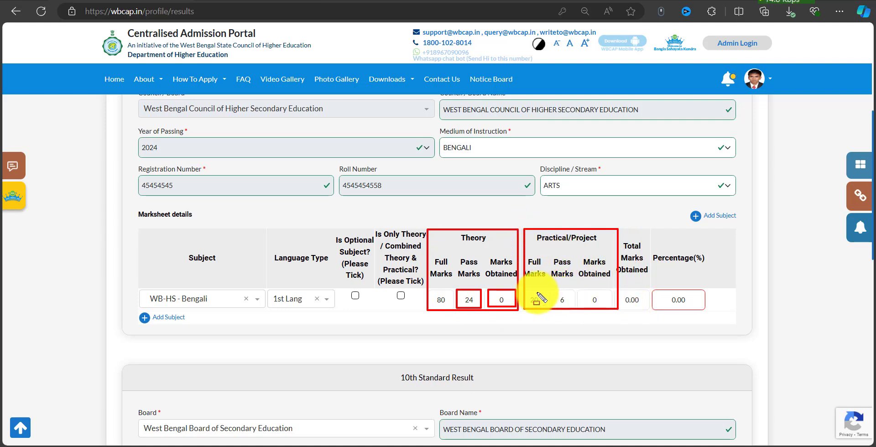
{"action": "left_click_drag", "start_coordinate": [528, 305], "coordinate": [605, 306]}
{"action": "key", "text": "b"}
{"action": "left_click_drag", "start_coordinate": [620, 287], "coordinate": [712, 311]}
{"action": "key", "text": "Escape"}
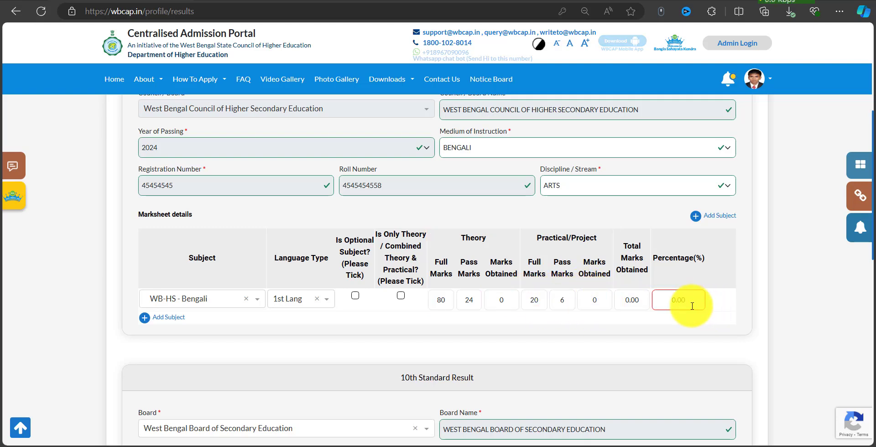
Enter 60 theory and 18 practical marks for Bengali, totalling 78.00.
{"action": "double_click", "coordinate": [508, 300]}
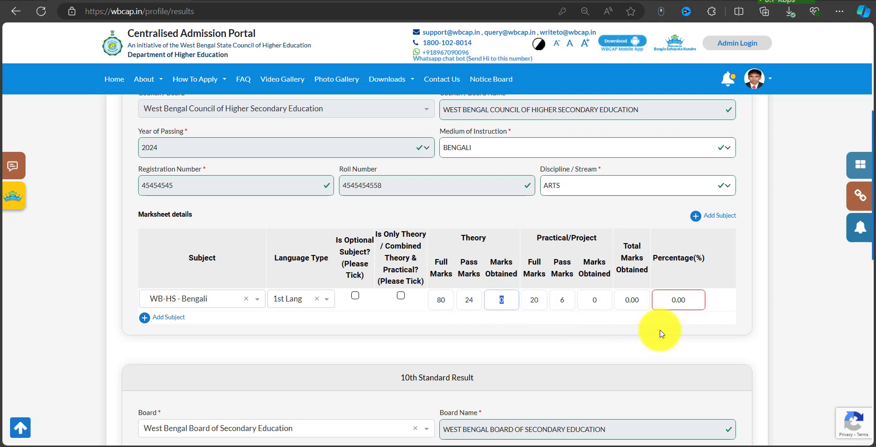
{"action": "type", "text": "60"}
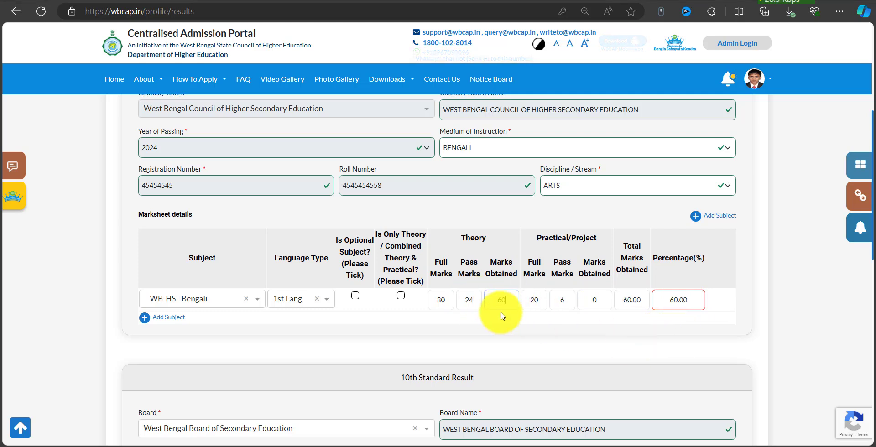
{"action": "double_click", "coordinate": [600, 307]}
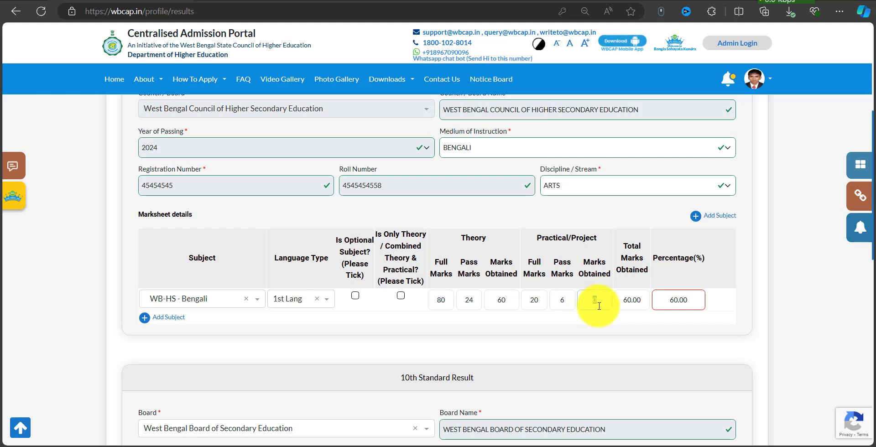
{"action": "type", "text": "18"}
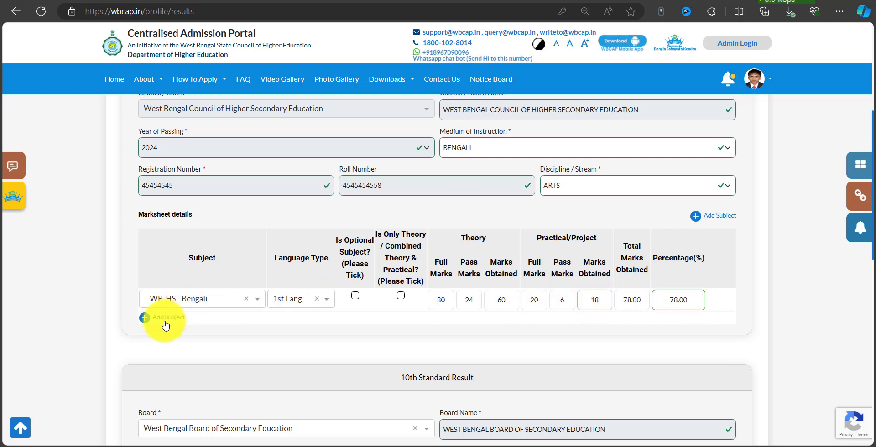
{"action": "left_click_drag", "start_coordinate": [133, 317], "coordinate": [195, 332]}
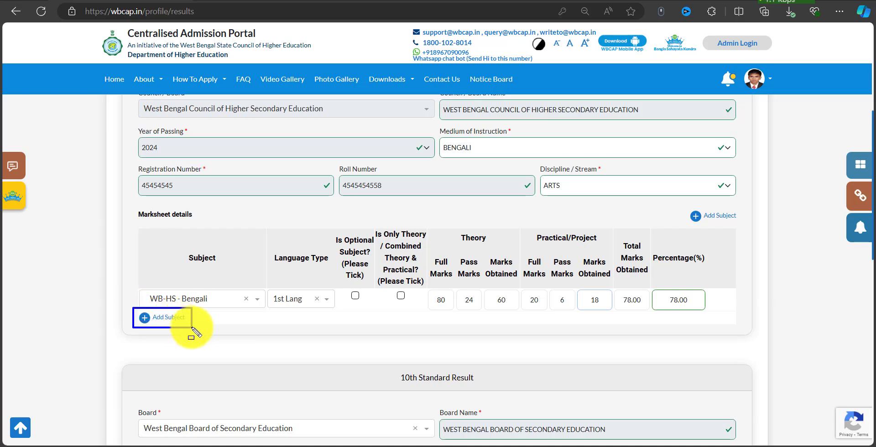
Add WB-HS - English as 2nd Lang with 70 theory and 20 practical marks.
{"action": "left_click", "coordinate": [172, 319]}
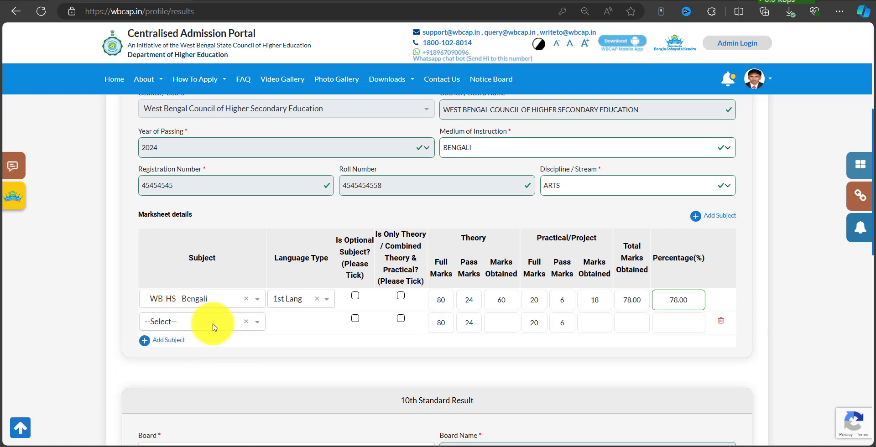
{"action": "left_click", "coordinate": [188, 326]}
{"action": "type", "text": "E"}
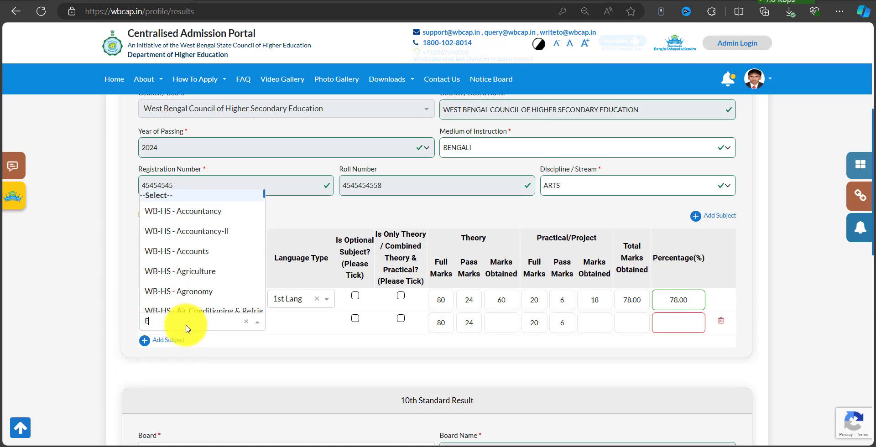
{"action": "type", "text": "NF"}
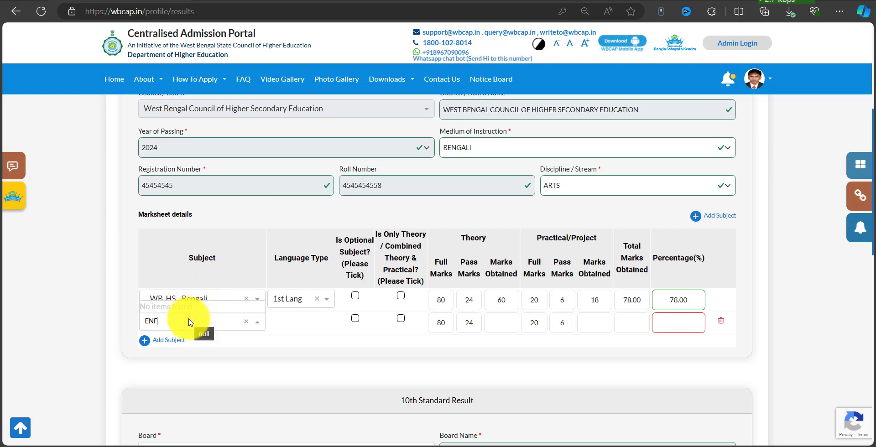
{"action": "key", "text": "BackSpace"}
{"action": "type", "text": "G"}
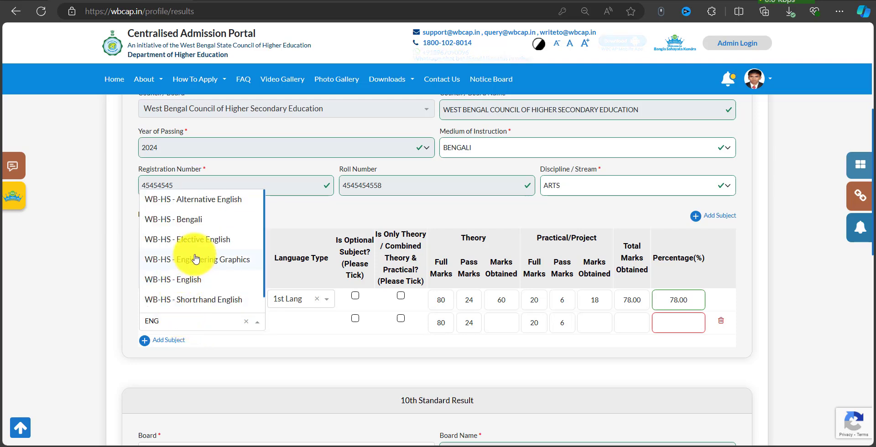
{"action": "left_click", "coordinate": [185, 287]}
{"action": "left_click", "coordinate": [297, 322]}
{"action": "left_click", "coordinate": [304, 381]}
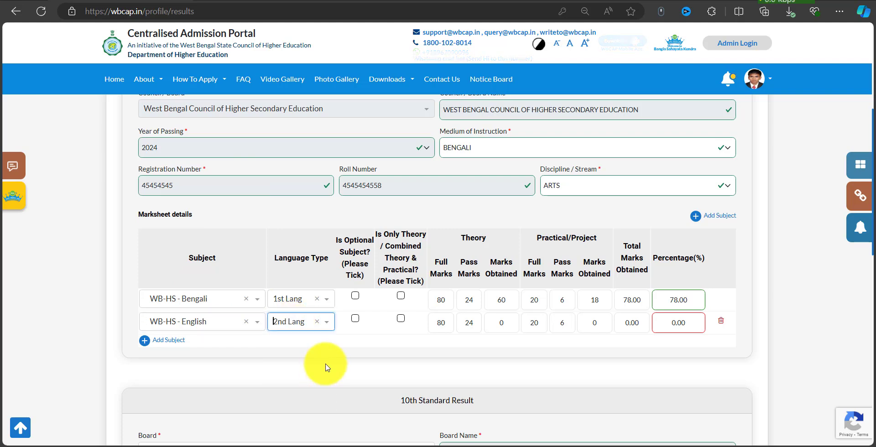
{"action": "left_click", "coordinate": [502, 327]}
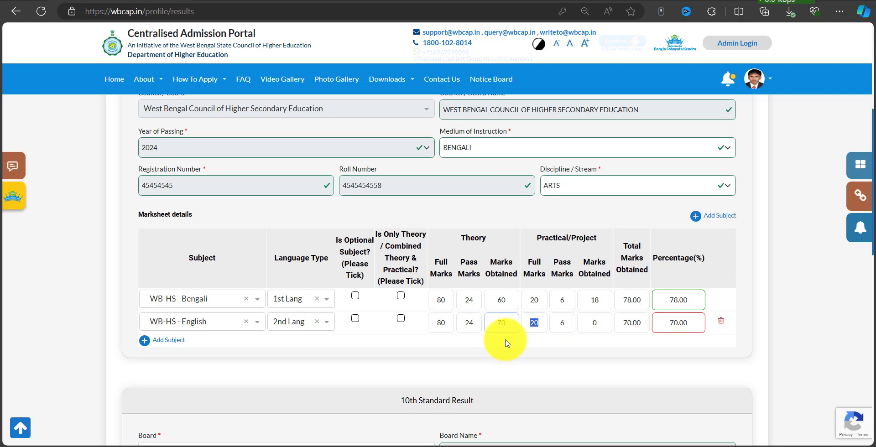
{"action": "type", "text": "2"}
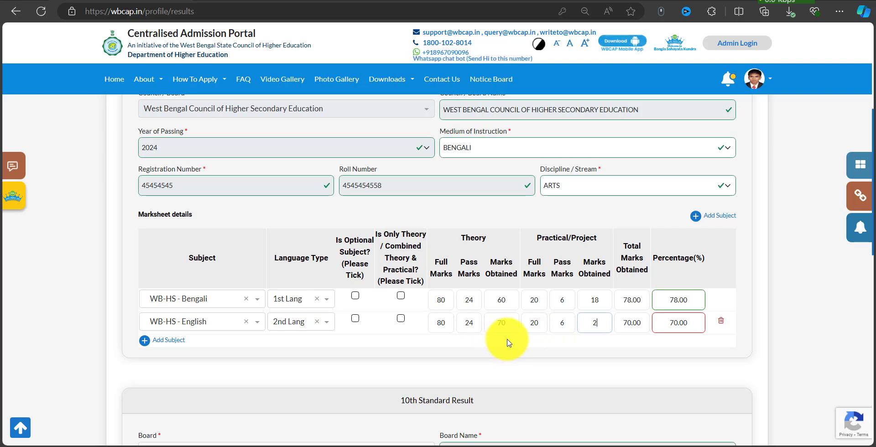
{"action": "type", "text": "0"}
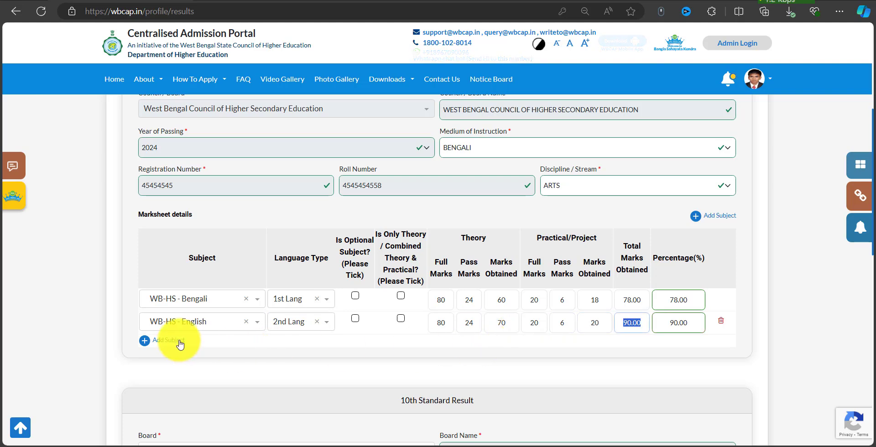
Add WB-HS - History with 60 and 20 marks, plus a blank fourth subject row.
{"action": "left_click", "coordinate": [179, 344]}
{"action": "left_click", "coordinate": [190, 344]}
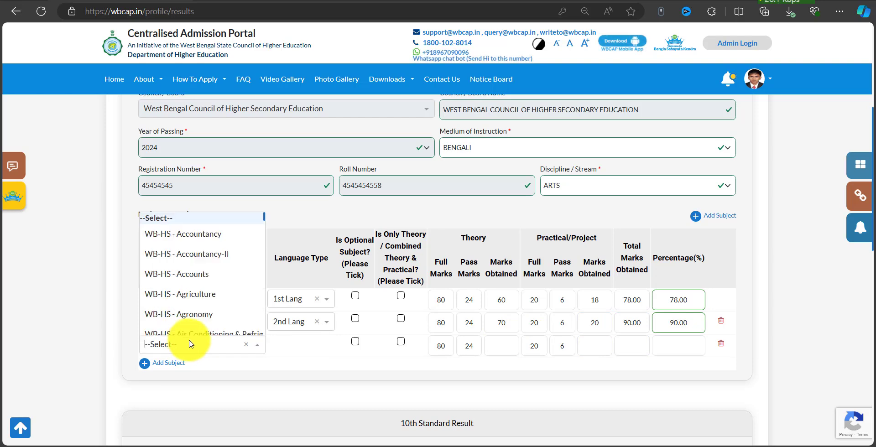
{"action": "type", "text": "HIS"}
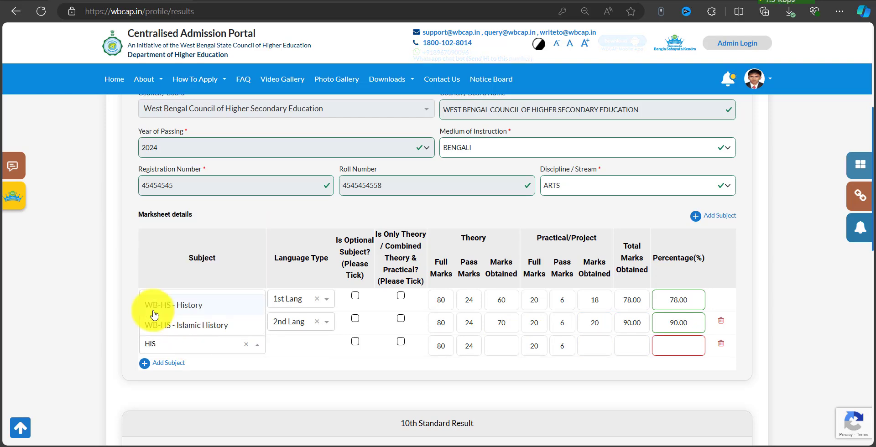
{"action": "left_click", "coordinate": [210, 312]}
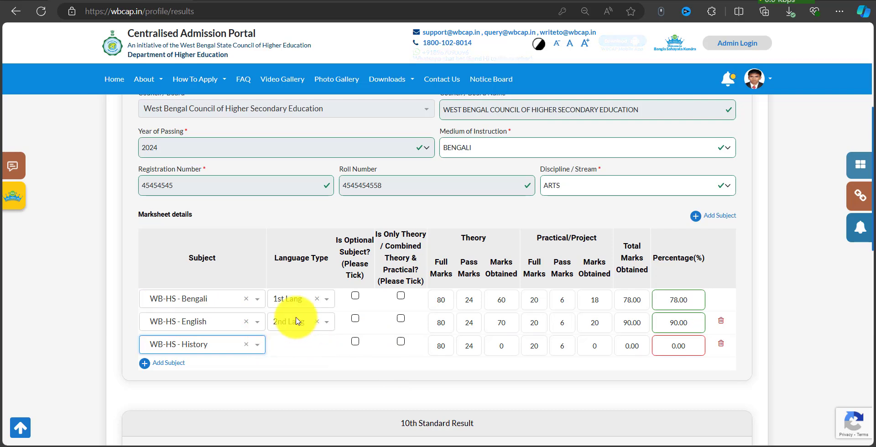
{"action": "left_click_drag", "start_coordinate": [266, 283], "coordinate": [341, 337]}
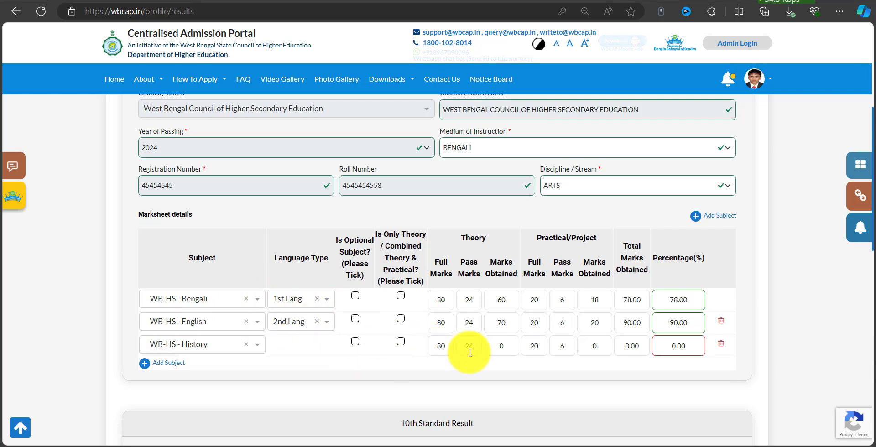
{"action": "left_click", "coordinate": [504, 351]}
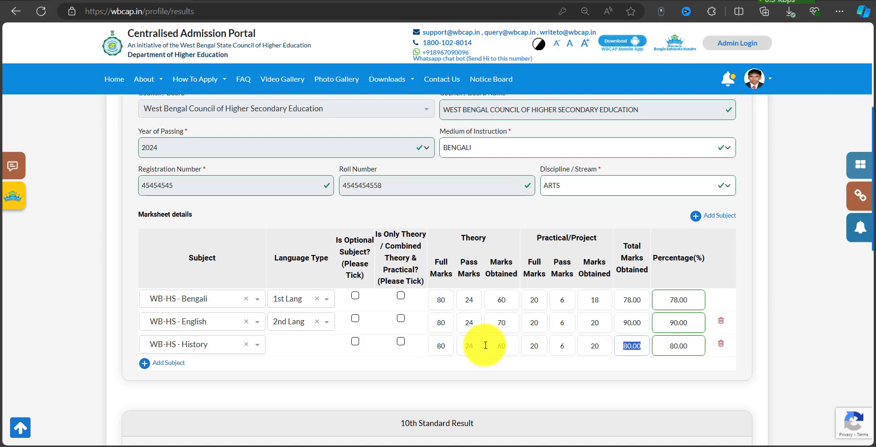
{"action": "left_click", "coordinate": [165, 364]}
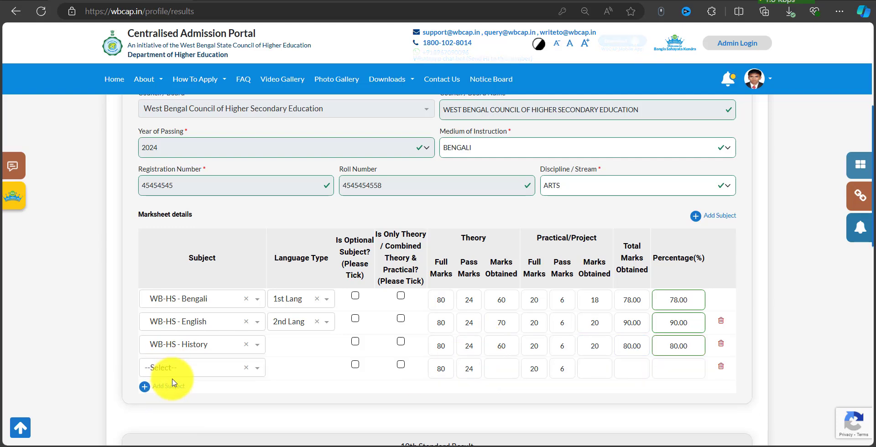
Choose WB-HS - Geography for the fourth row and adjust its theory marks.
{"action": "left_click", "coordinate": [177, 369]}
{"action": "type", "text": "GEO"}
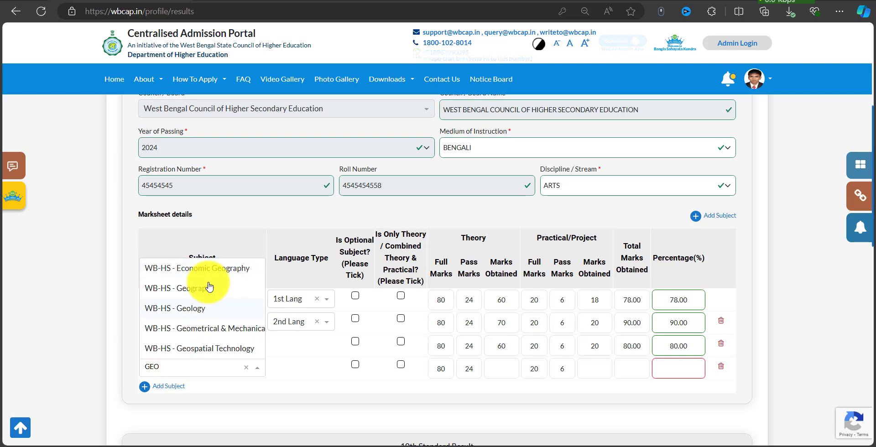
{"action": "left_click", "coordinate": [210, 288]}
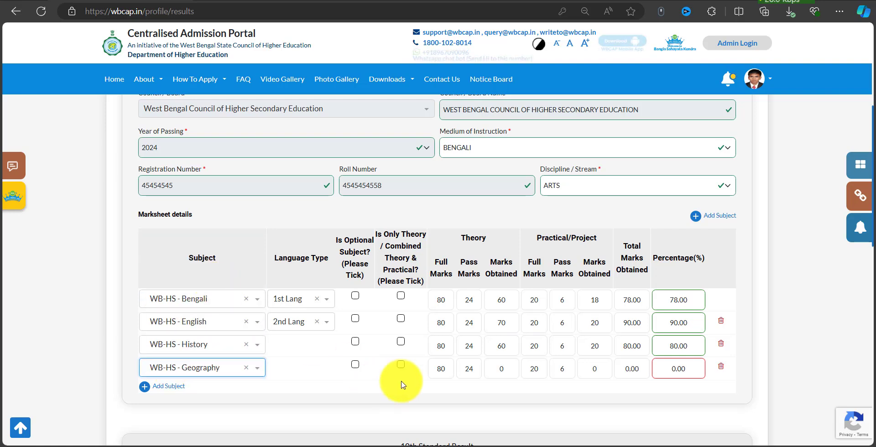
{"action": "left_click", "coordinate": [491, 368]}
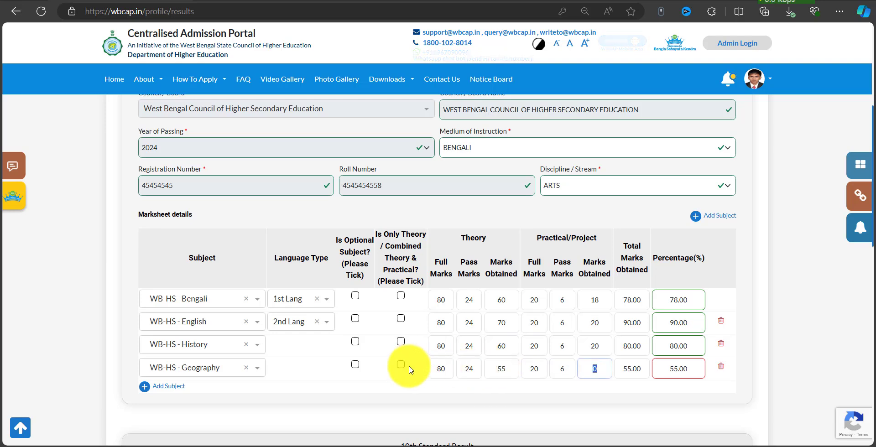
{"action": "mouse_move", "coordinate": [428, 360]}
{"action": "left_mouse_down"}
{"action": "mouse_move", "coordinate": [579, 378]}
{"action": "mouse_move", "coordinate": [520, 371]}
{"action": "left_mouse_up"}
{"action": "key", "text": "Escape"}
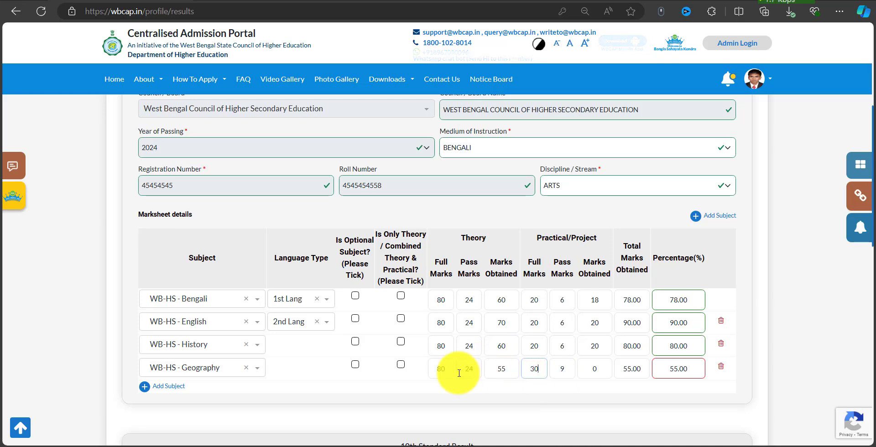
{"action": "left_click_drag", "start_coordinate": [446, 369], "coordinate": [427, 369]}
{"action": "type", "text": "70"}
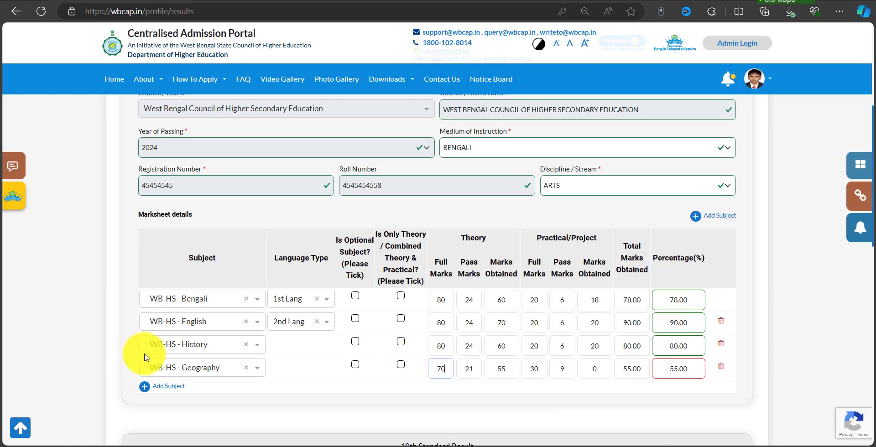
Enter 28 Geography practical marks alongside 55 theory, totalling 83.00.
{"action": "mouse_move", "coordinate": [143, 357]}
{"action": "left_mouse_down"}
{"action": "mouse_move", "coordinate": [303, 372]}
{"action": "mouse_move", "coordinate": [732, 379]}
{"action": "left_mouse_up"}
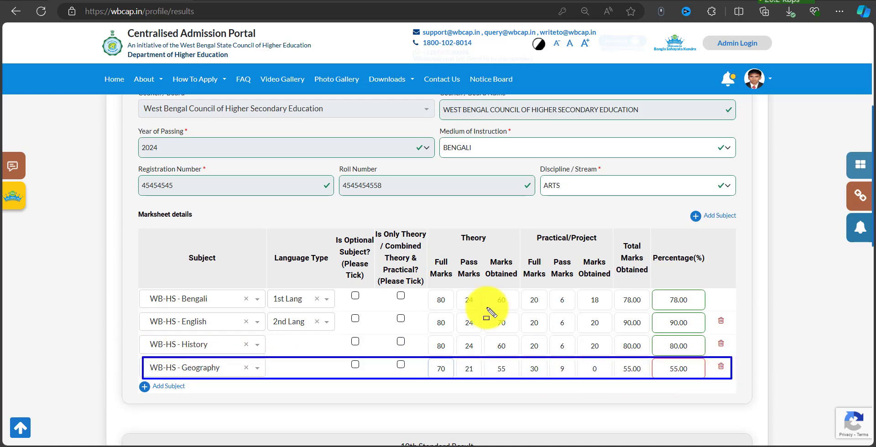
{"action": "left_click_drag", "start_coordinate": [427, 362], "coordinate": [460, 376]}
{"action": "left_click_drag", "start_coordinate": [526, 362], "coordinate": [546, 374]}
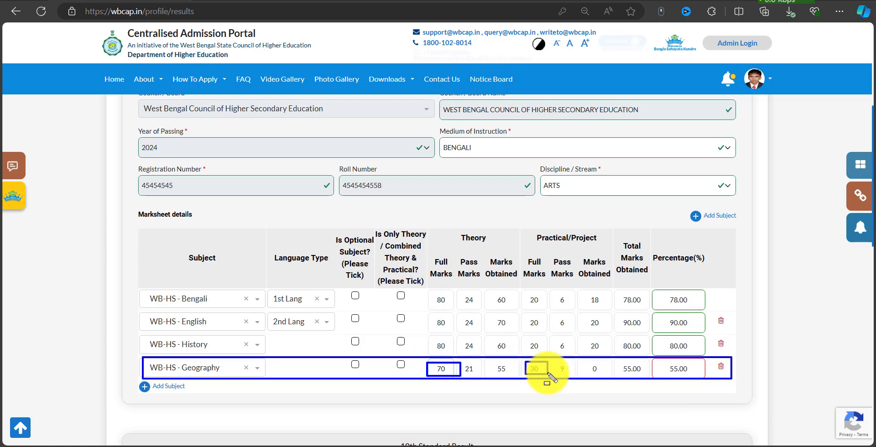
{"action": "double_click", "coordinate": [493, 368]}
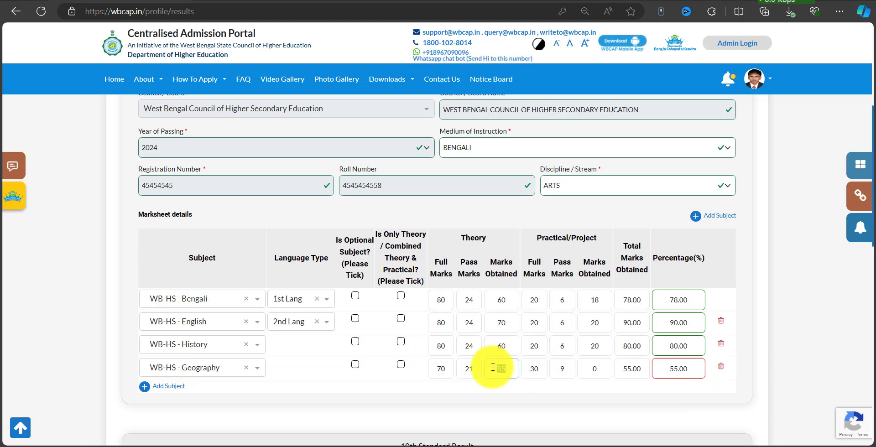
{"action": "left_click", "coordinate": [476, 395]}
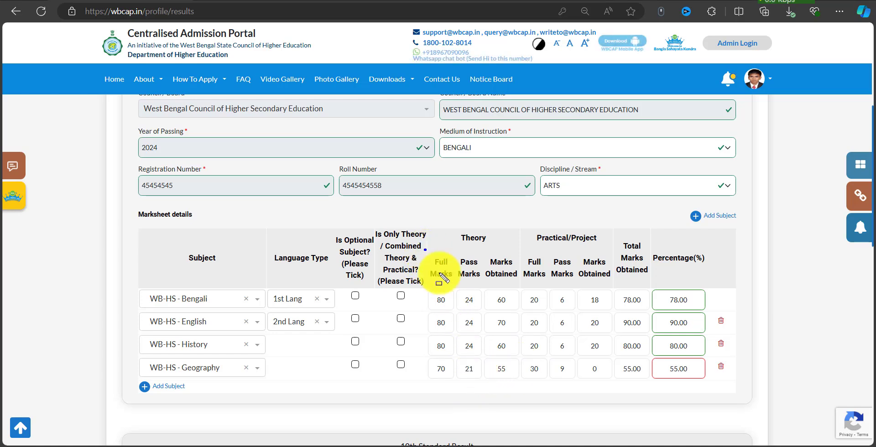
{"action": "left_click_drag", "start_coordinate": [425, 249], "coordinate": [457, 382]}
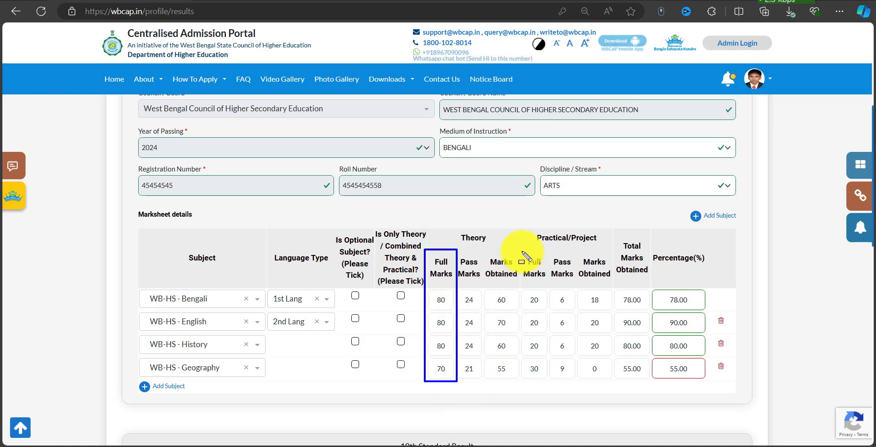
{"action": "mouse_move", "coordinate": [520, 248]}
{"action": "left_mouse_down"}
{"action": "mouse_move", "coordinate": [558, 352]}
{"action": "mouse_move", "coordinate": [555, 382]}
{"action": "left_mouse_up"}
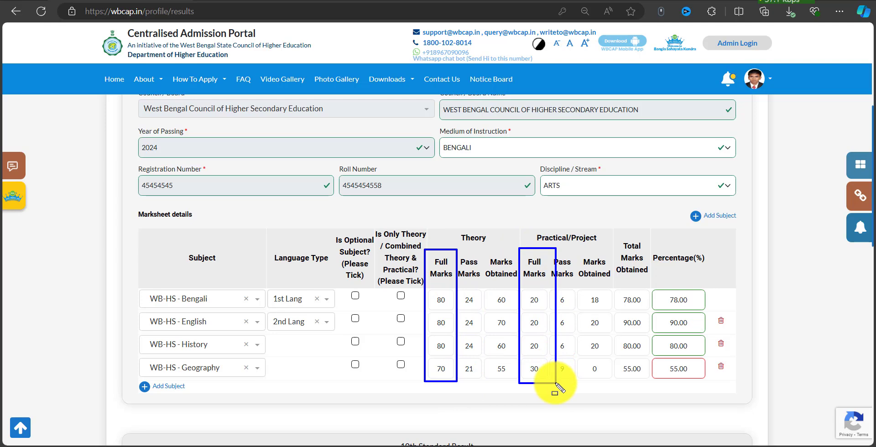
{"action": "key", "text": "Escape"}
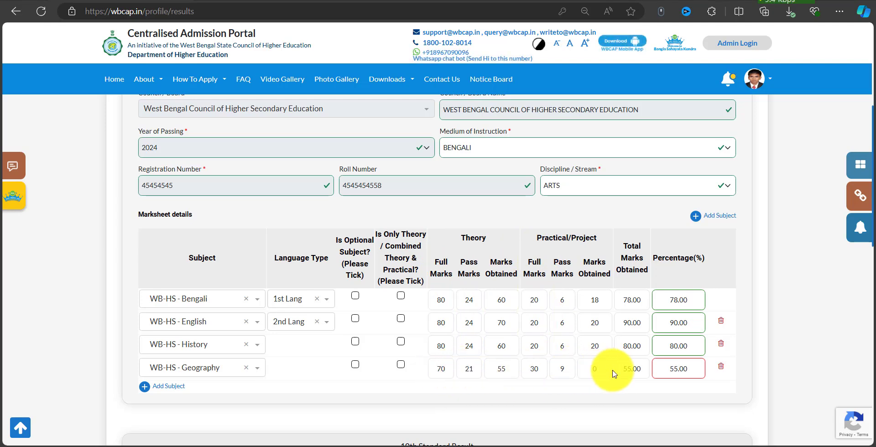
{"action": "double_click", "coordinate": [586, 364]}
{"action": "type", "text": "28"}
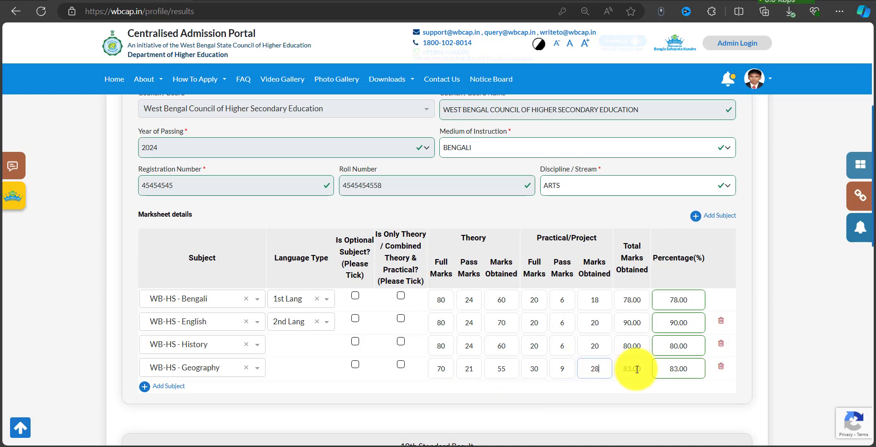
Add WB-HS - Philosophy to the 10+2 marksheet with theory 60 and practical 17.
{"action": "left_click", "coordinate": [173, 386]}
{"action": "left_click", "coordinate": [187, 388]}
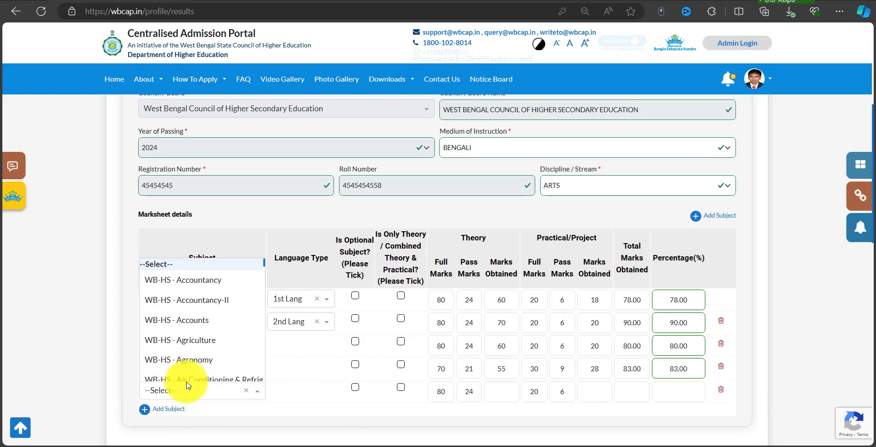
{"action": "type", "text": "PHILO"}
{"action": "left_click", "coordinate": [203, 375]}
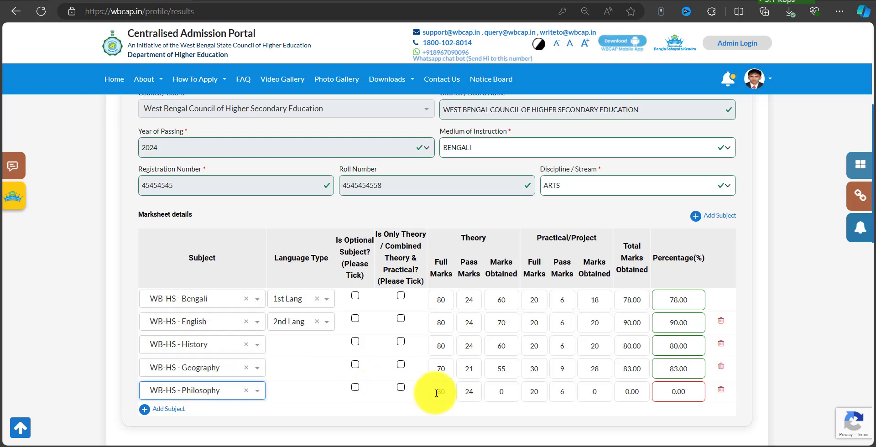
{"action": "left_click_drag", "start_coordinate": [509, 396], "coordinate": [484, 389]}
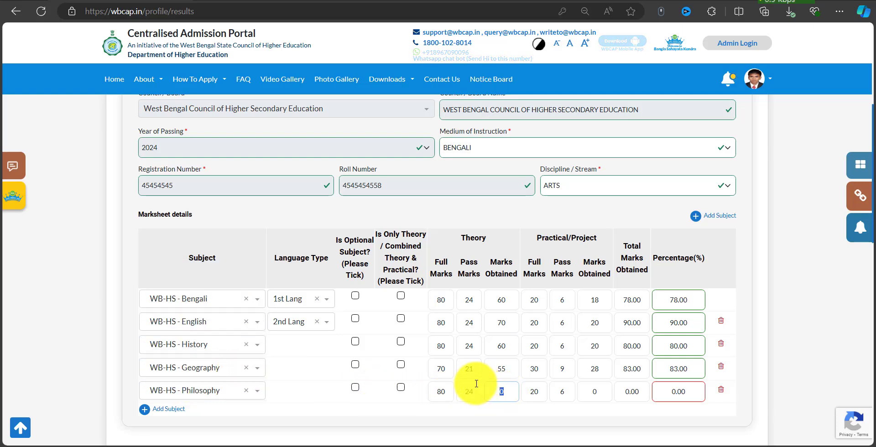
{"action": "type", "text": "60"}
{"action": "left_click_drag", "start_coordinate": [598, 395], "coordinate": [587, 388]}
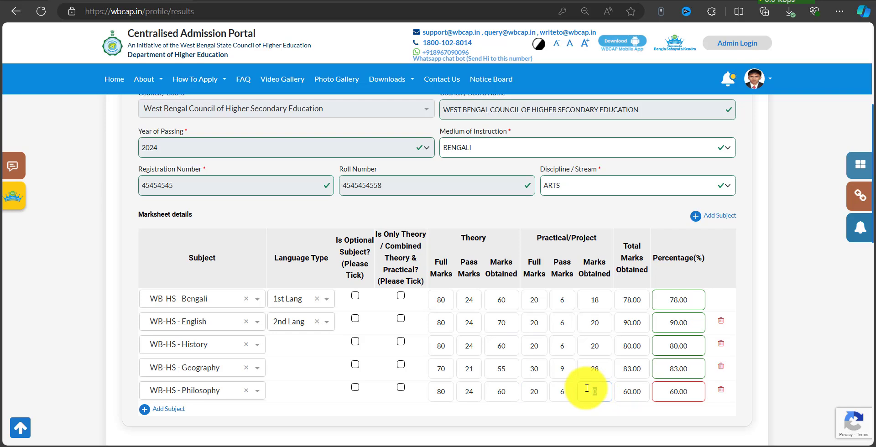
{"action": "key", "text": "Tab"}
{"action": "key", "text": "Tab"}
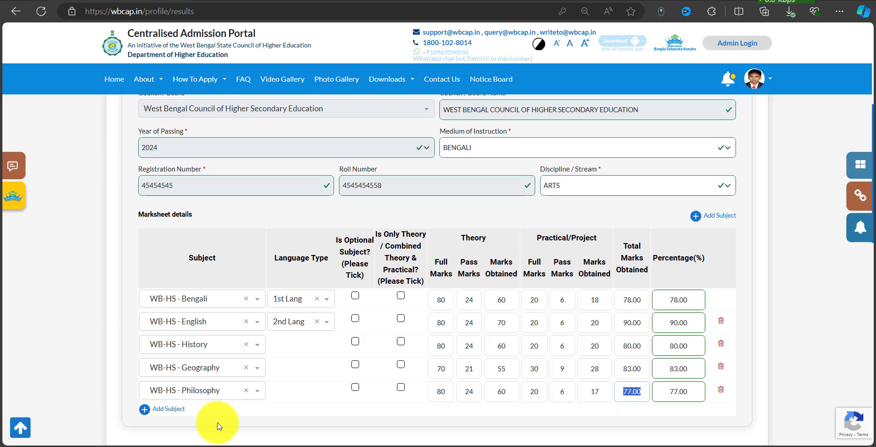
Add WB-HS - Political Science as an optional subject with 50 theory marks.
{"action": "left_click", "coordinate": [161, 413]}
{"action": "scroll", "coordinate": [215, 360], "scroll_direction": "down", "scroll_amount": 2}
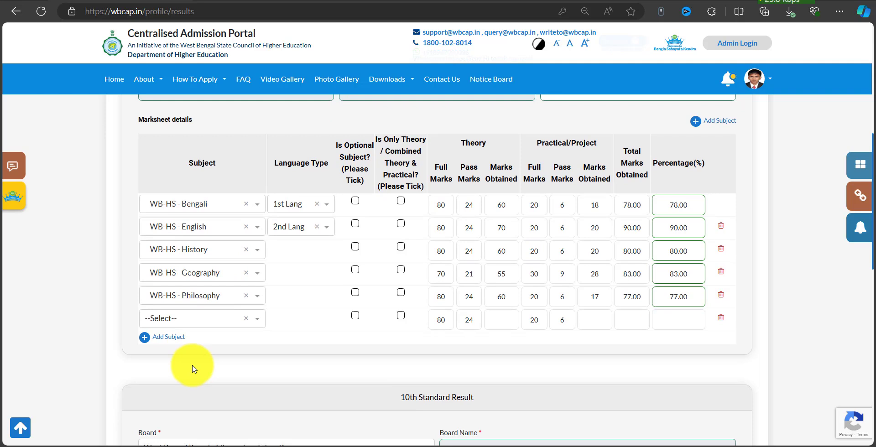
{"action": "left_click", "coordinate": [183, 320]}
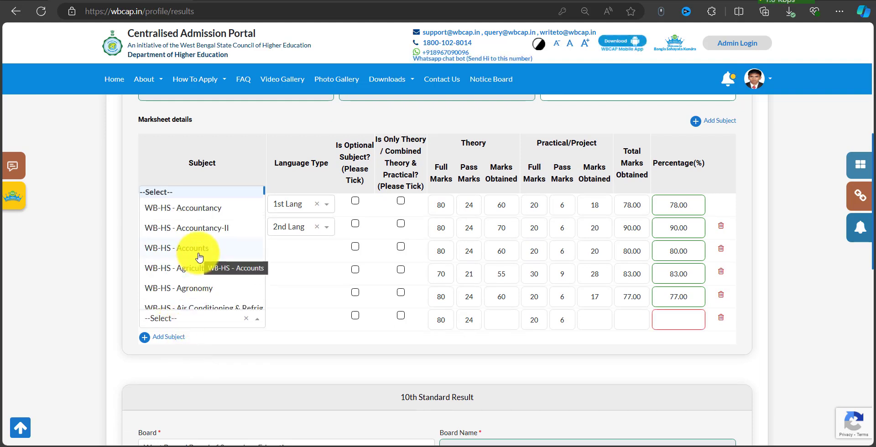
{"action": "type", "text": "POLITI"}
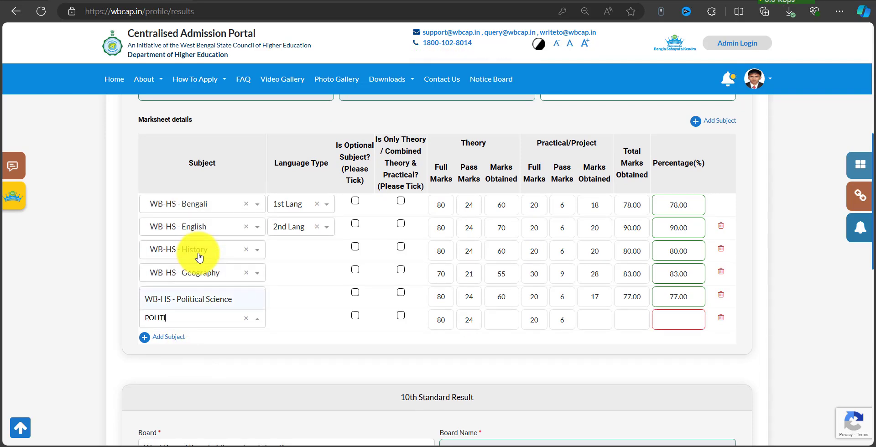
{"action": "left_click", "coordinate": [220, 302]}
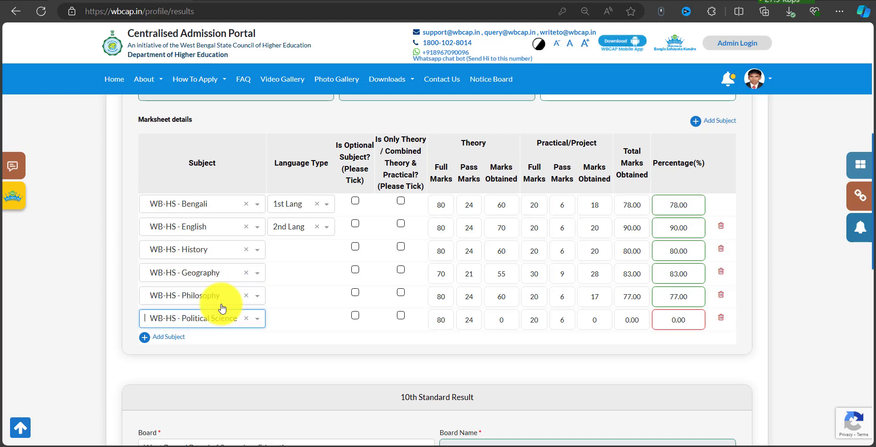
{"action": "left_click", "coordinate": [355, 316]}
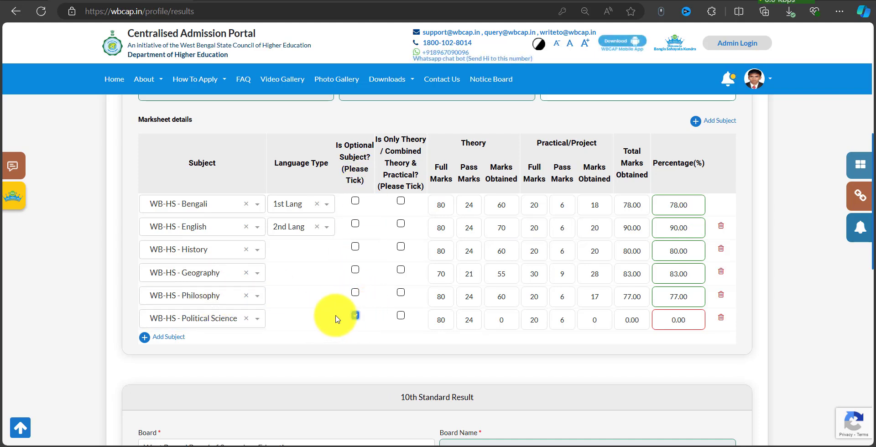
{"action": "left_click", "coordinate": [503, 321]}
{"action": "type", "text": "50"}
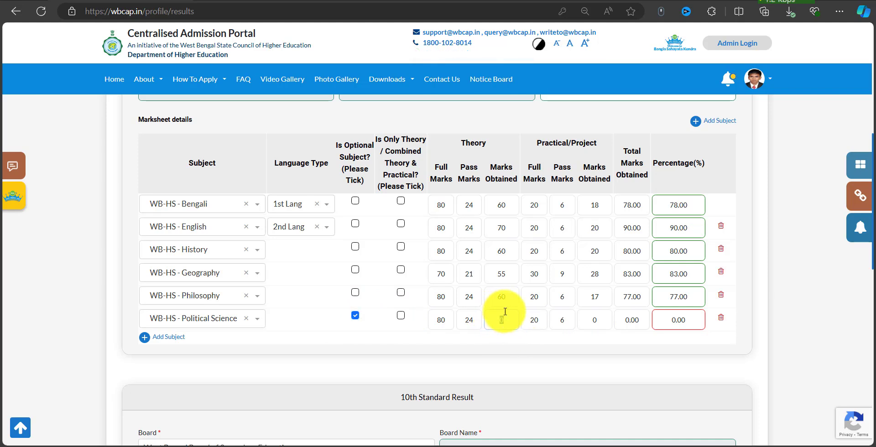
{"action": "key", "text": "Tab"}
{"action": "key", "text": "Tab"}
{"action": "key", "text": "Tab"}
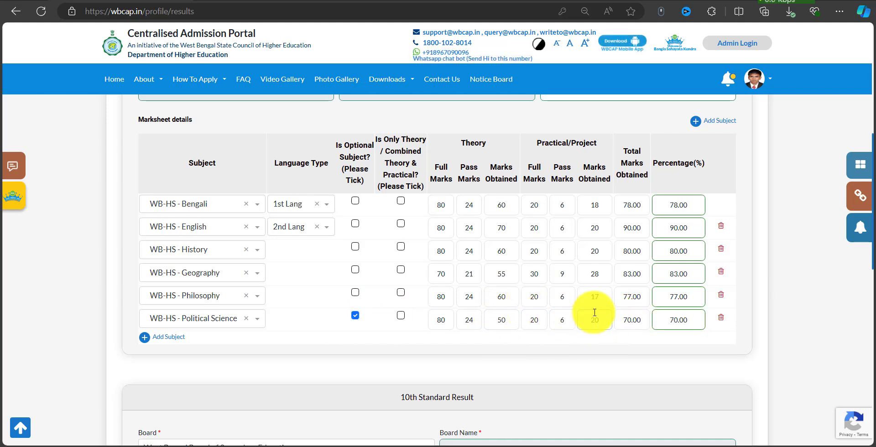
{"action": "scroll", "coordinate": [599, 311], "scroll_direction": "down", "scroll_amount": 6}
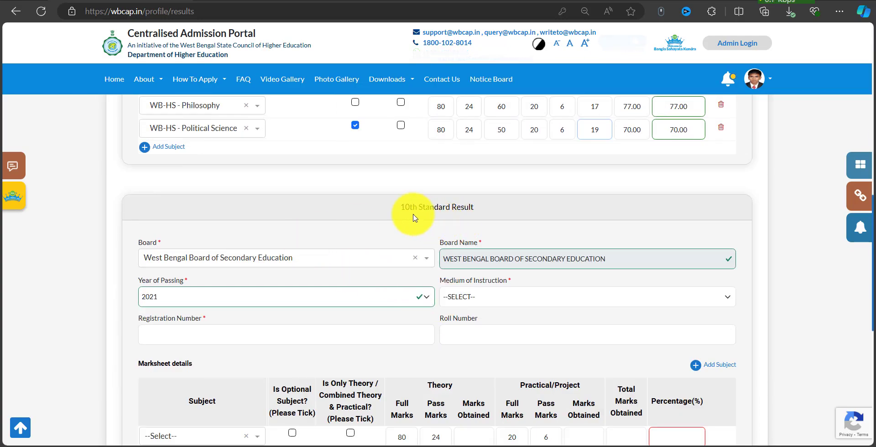
Set the 10th Standard Result's medium of instruction to BENGALI.
{"action": "key", "text": "ctrl+shift+s"}
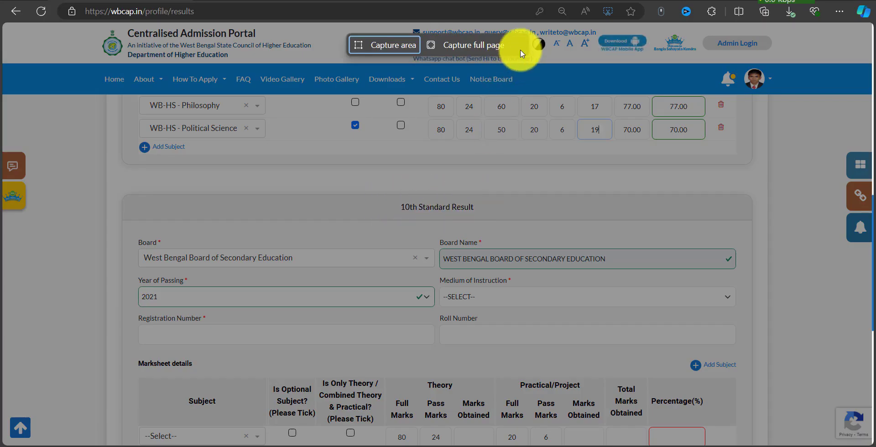
{"action": "left_click", "coordinate": [520, 44]}
{"action": "left_click_drag", "start_coordinate": [384, 196], "coordinate": [499, 218]}
{"action": "mouse_move", "coordinate": [126, 229]}
{"action": "left_mouse_down"}
{"action": "mouse_move", "coordinate": [462, 298]}
{"action": "mouse_move", "coordinate": [752, 312]}
{"action": "left_mouse_up"}
{"action": "key", "text": "Escape"}
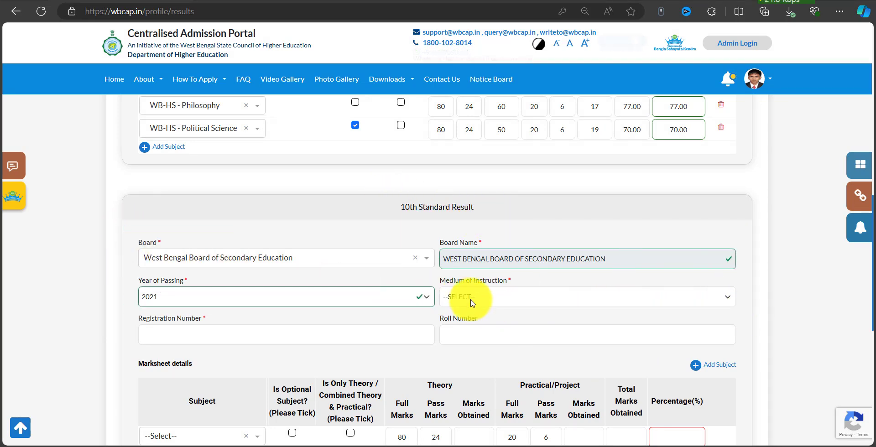
{"action": "left_click", "coordinate": [464, 297]}
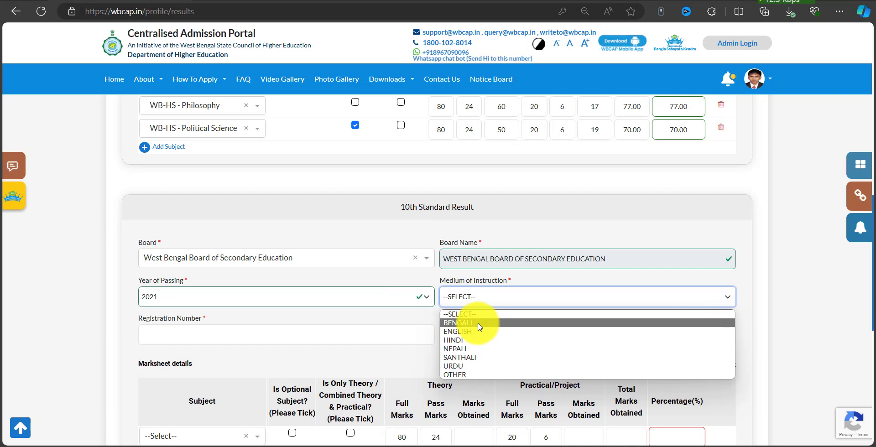
{"action": "left_click", "coordinate": [479, 323]}
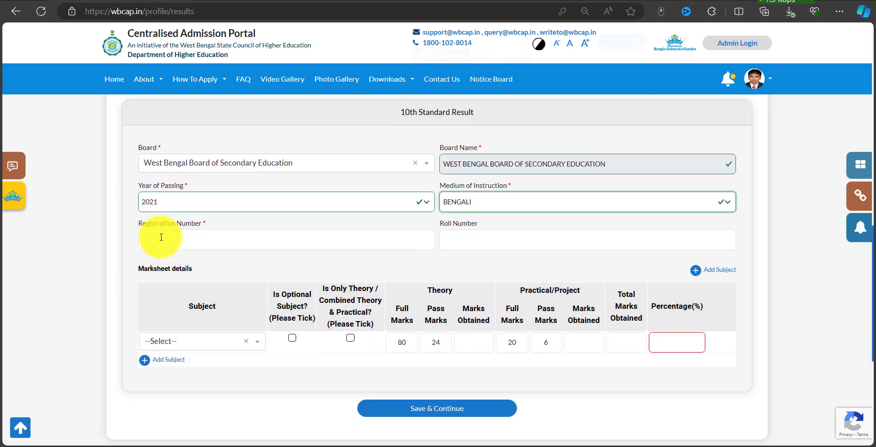
Highlight the 10th board, passing year and marksheet area, then start the first subject row.
{"action": "left_click_drag", "start_coordinate": [131, 218], "coordinate": [316, 250]}
{"action": "left_click_drag", "start_coordinate": [433, 215], "coordinate": [637, 249]}
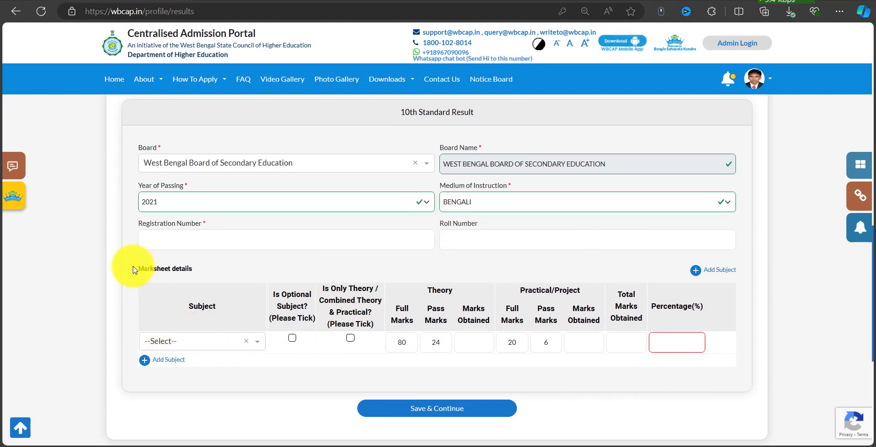
{"action": "mouse_move", "coordinate": [129, 259]}
{"action": "left_mouse_down"}
{"action": "mouse_move", "coordinate": [280, 348]}
{"action": "mouse_move", "coordinate": [661, 348]}
{"action": "mouse_move", "coordinate": [745, 368]}
{"action": "left_mouse_up"}
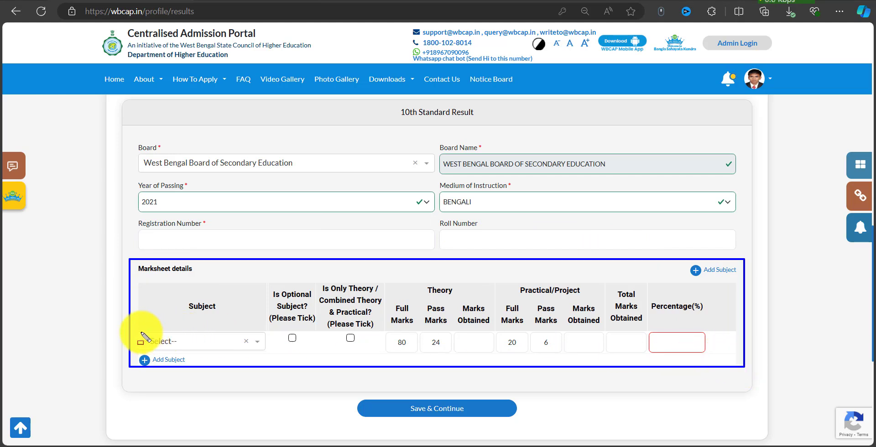
{"action": "left_click_drag", "start_coordinate": [141, 333], "coordinate": [252, 348]}
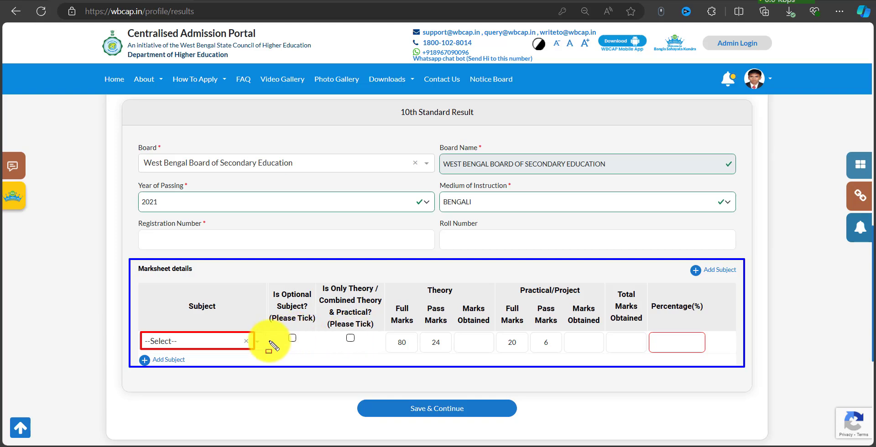
{"action": "left_click_drag", "start_coordinate": [260, 281], "coordinate": [318, 343]}
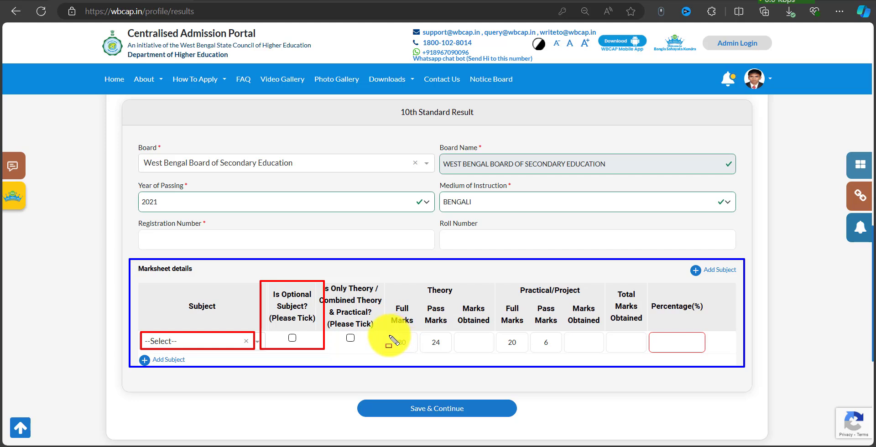
{"action": "mouse_move", "coordinate": [388, 336]}
{"action": "left_mouse_down"}
{"action": "mouse_move", "coordinate": [482, 349]}
{"action": "mouse_move", "coordinate": [712, 352]}
{"action": "left_mouse_up"}
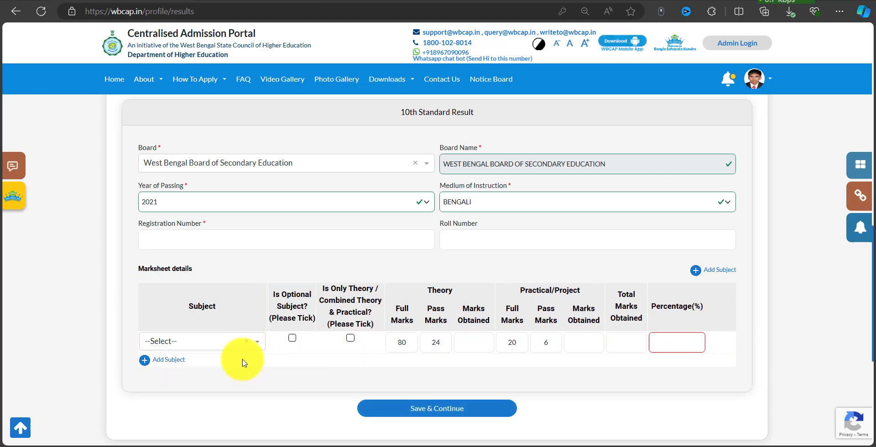
{"action": "left_click", "coordinate": [214, 343]}
Make WB-SE - Bengali the first 10th subject as first language, practical marks 18.
{"action": "type", "text": "BEN"}
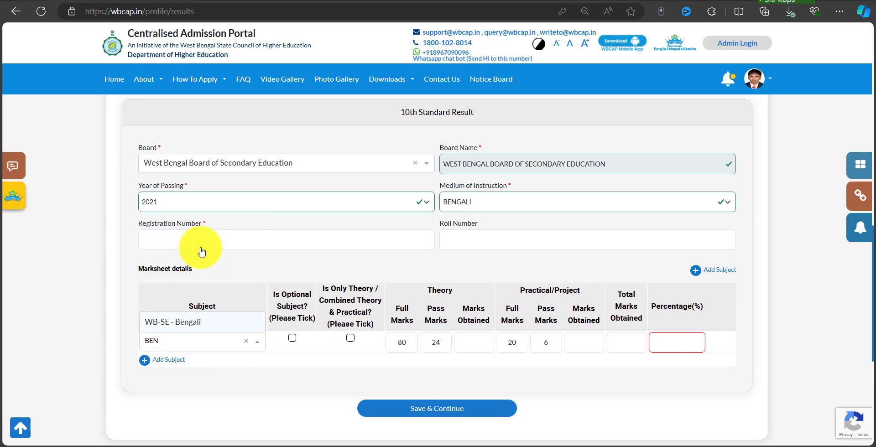
{"action": "left_click", "coordinate": [199, 319]}
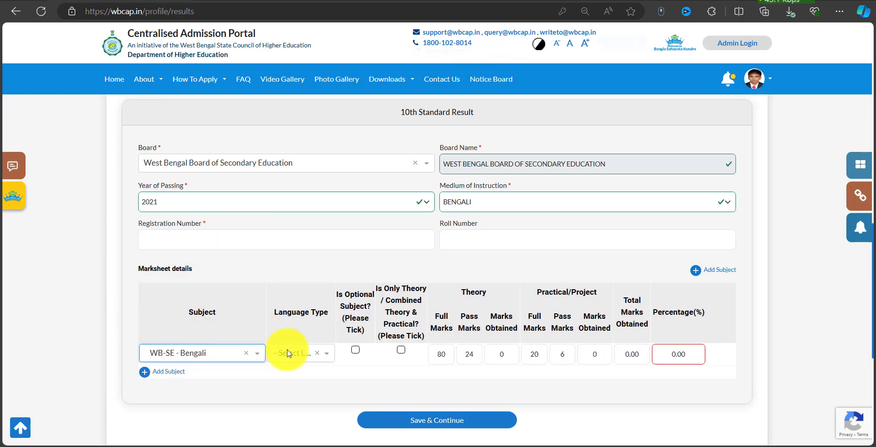
{"action": "left_click", "coordinate": [302, 354]}
{"action": "left_click", "coordinate": [307, 395]}
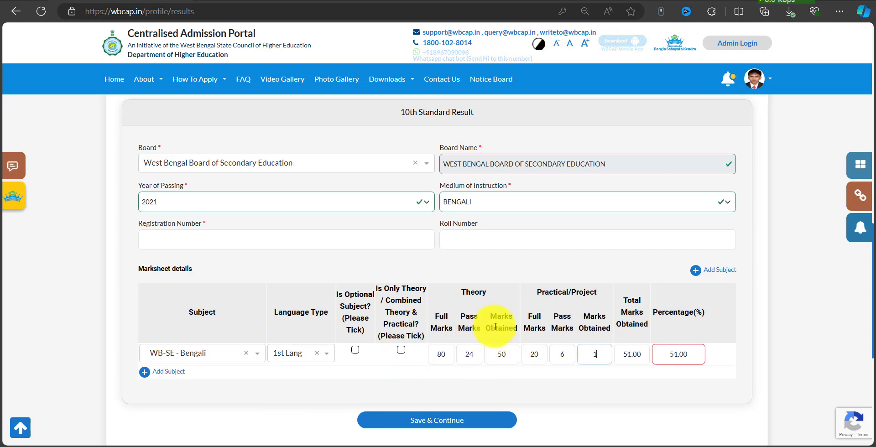
{"action": "key", "text": "Tab"}
{"action": "key", "text": "Tab"}
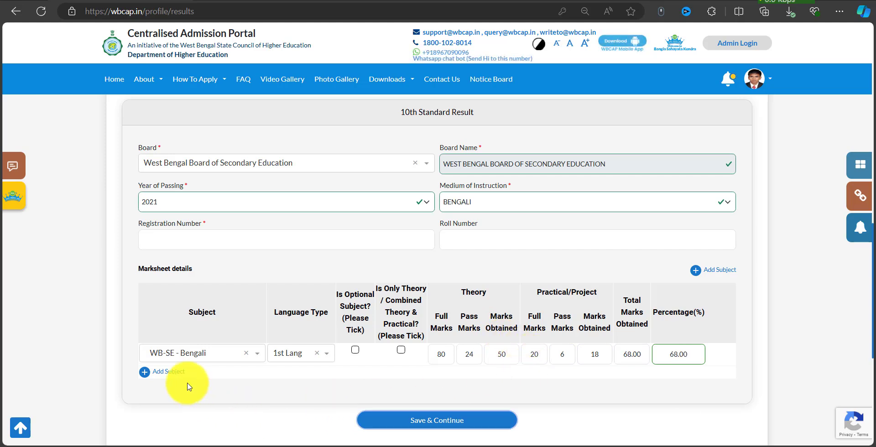
Add WB-SE - English as second language with theory 70 and practical 18.
{"action": "left_click", "coordinate": [177, 373]}
{"action": "left_click", "coordinate": [192, 375]}
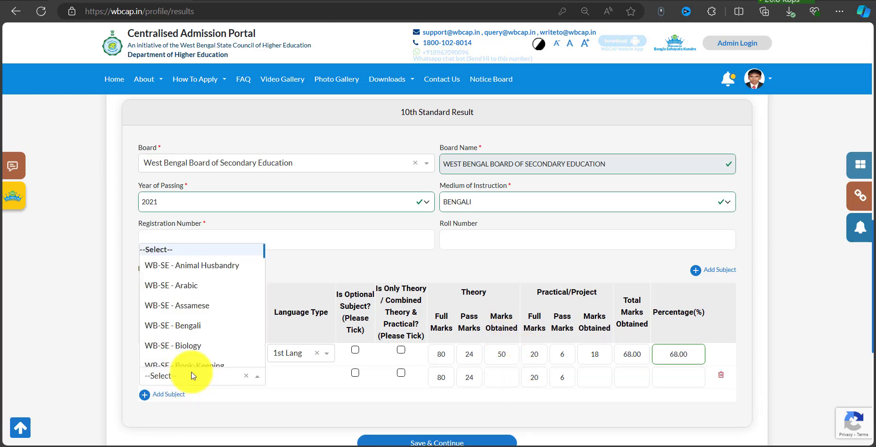
{"action": "type", "text": "ENG"}
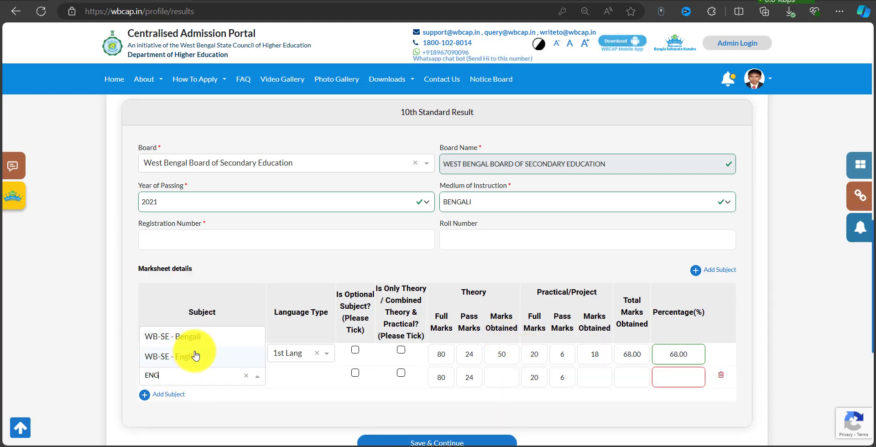
{"action": "left_click", "coordinate": [195, 356]}
{"action": "left_click", "coordinate": [297, 377]}
{"action": "left_click", "coordinate": [297, 330]}
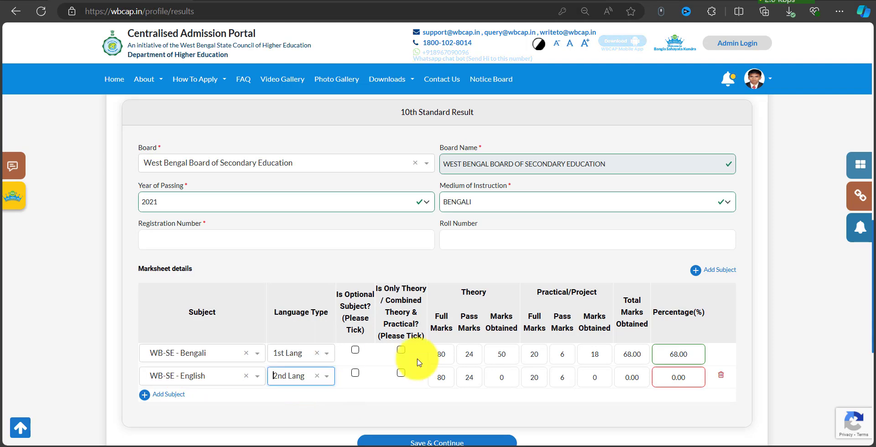
{"action": "left_click", "coordinate": [507, 378]}
{"action": "type", "text": "70"}
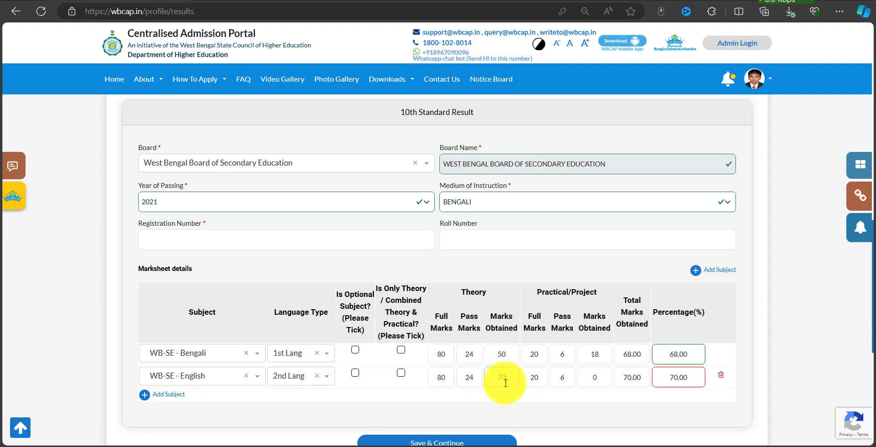
{"action": "left_click", "coordinate": [595, 378]}
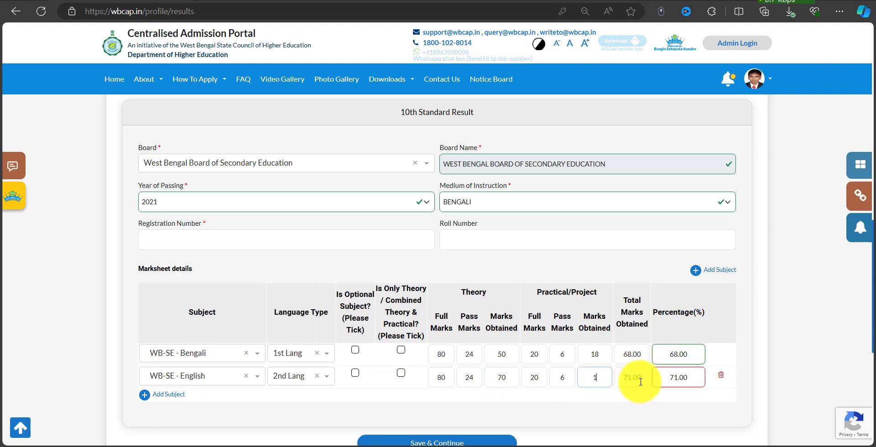
{"action": "key", "text": "Tab"}
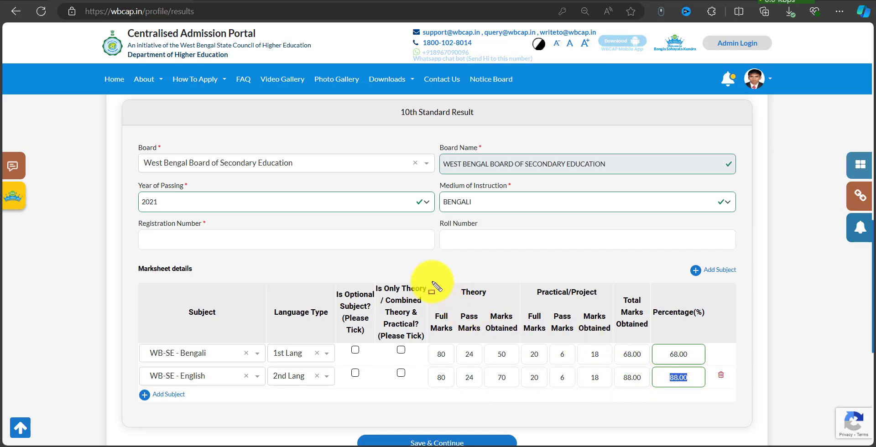
{"action": "mouse_move", "coordinate": [431, 282]}
{"action": "left_mouse_down"}
{"action": "mouse_move", "coordinate": [606, 386]}
{"action": "mouse_move", "coordinate": [675, 397]}
{"action": "mouse_move", "coordinate": [697, 389]}
{"action": "left_mouse_up"}
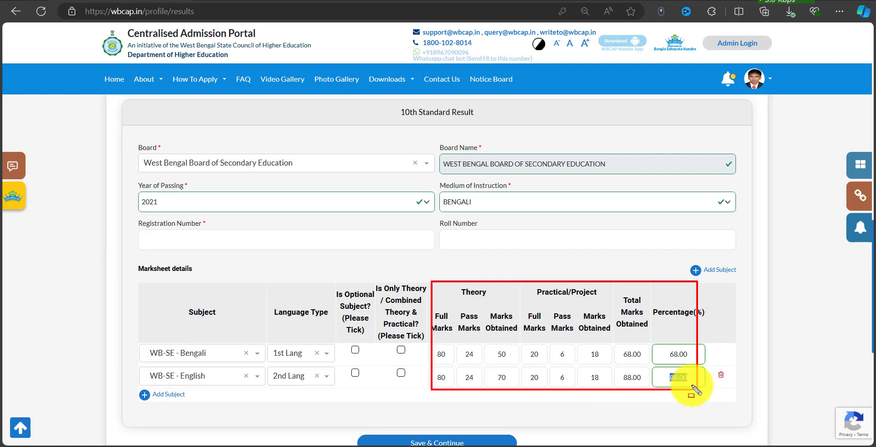
Add another subject row and enter marks of 17, moving on to History's practical marks.
{"action": "left_click", "coordinate": [162, 395]}
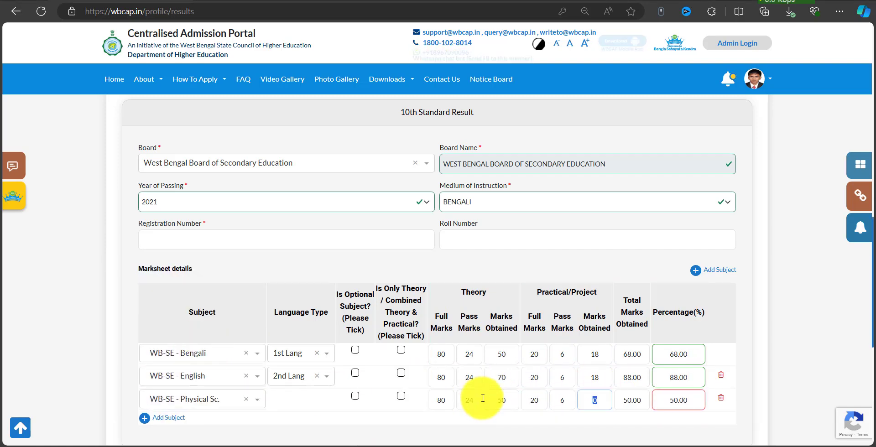
{"action": "key", "text": "Tab"}
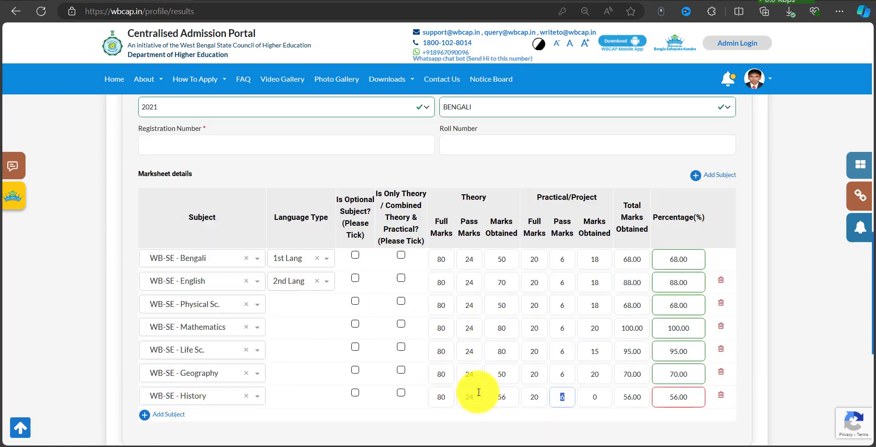
{"action": "type", "text": "17"}
{"action": "key", "text": "Tab"}
Try Save & Continue on the Results page, which reports missing mandatory fields.
{"action": "scroll", "coordinate": [446, 261], "scroll_direction": "down", "scroll_amount": 5}
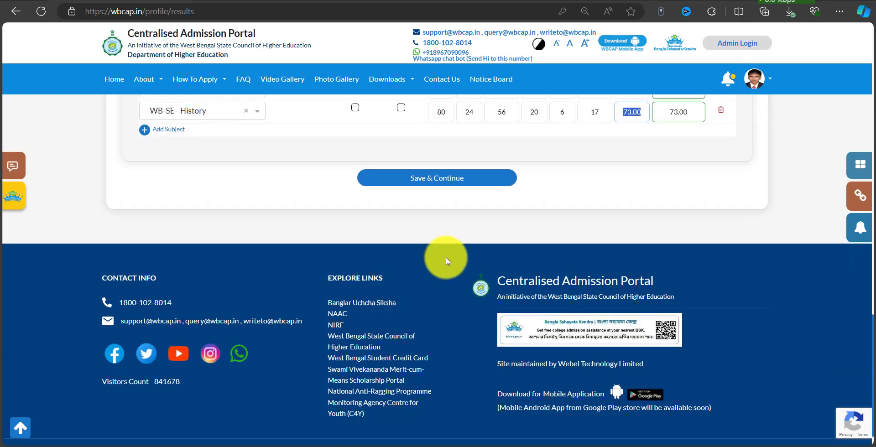
{"action": "key", "text": "ctrl+alt+d"}
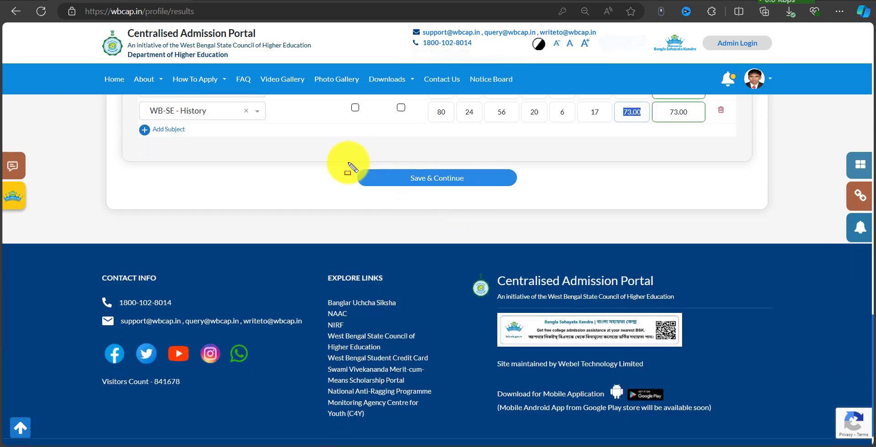
{"action": "left_click_drag", "start_coordinate": [348, 172], "coordinate": [502, 199]}
{"action": "key", "text": "ctrl+alt+d"}
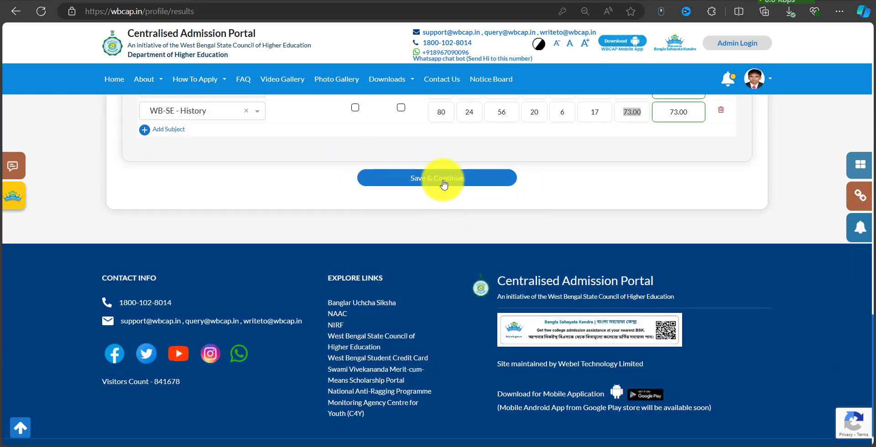
{"action": "left_click", "coordinate": [444, 183]}
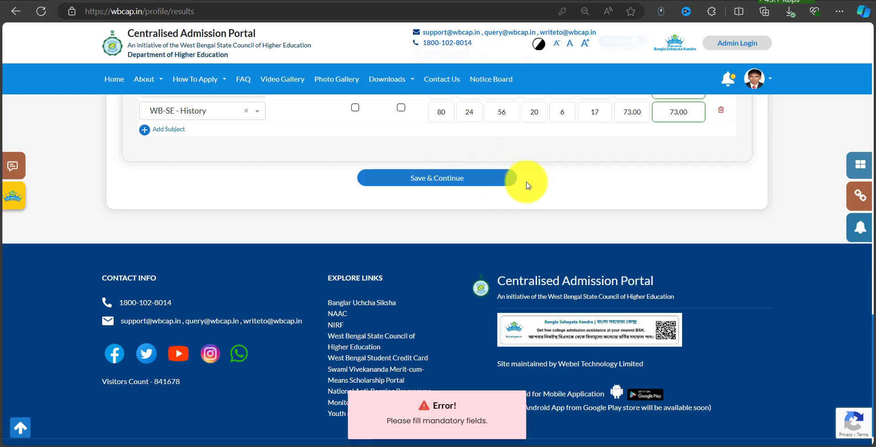
{"action": "scroll", "coordinate": [528, 185], "scroll_direction": "up", "scroll_amount": 4}
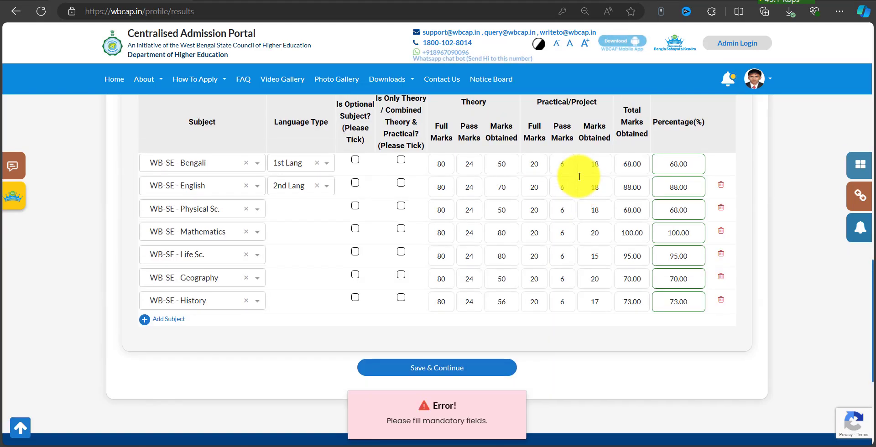
{"action": "left_click", "coordinate": [440, 375]}
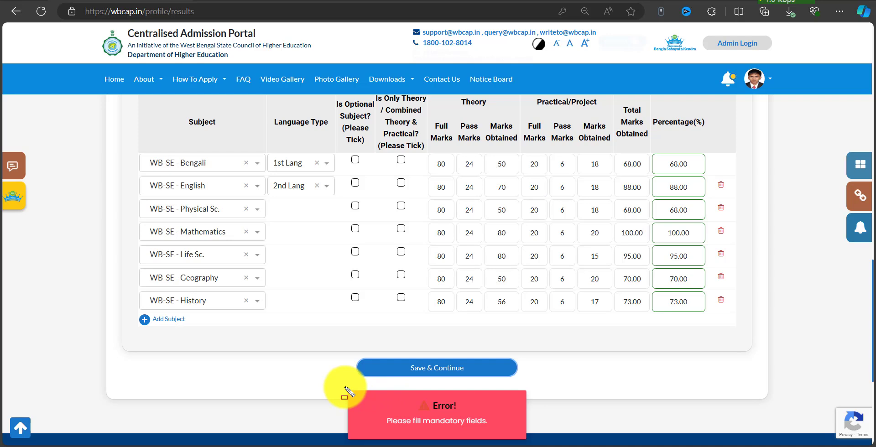
{"action": "left_click_drag", "start_coordinate": [342, 388], "coordinate": [521, 436]}
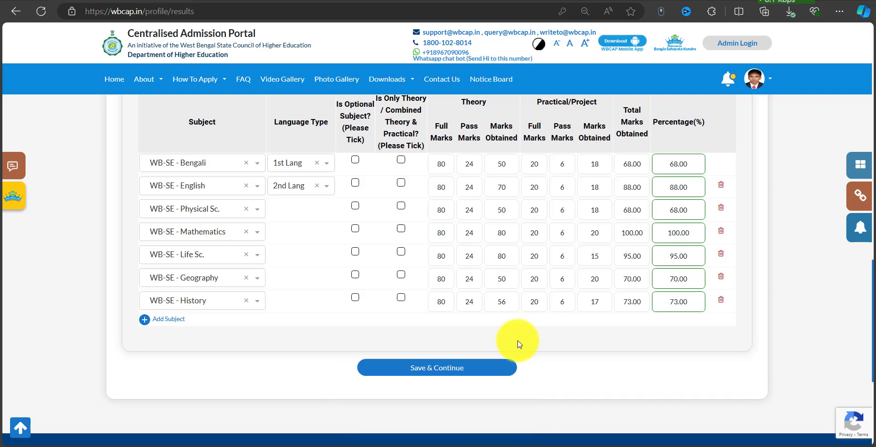
Save the completed Results page and confirm with OK.
{"action": "scroll", "coordinate": [678, 290], "scroll_direction": "up", "scroll_amount": 6}
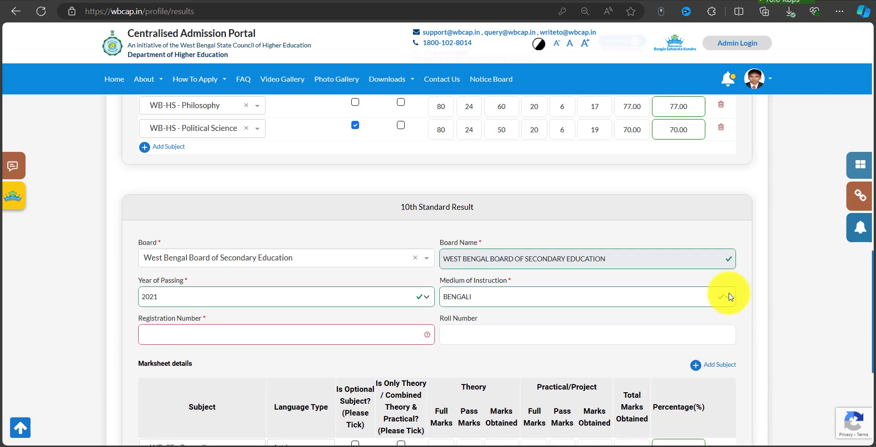
{"action": "scroll", "coordinate": [323, 310], "scroll_direction": "down", "scroll_amount": 2}
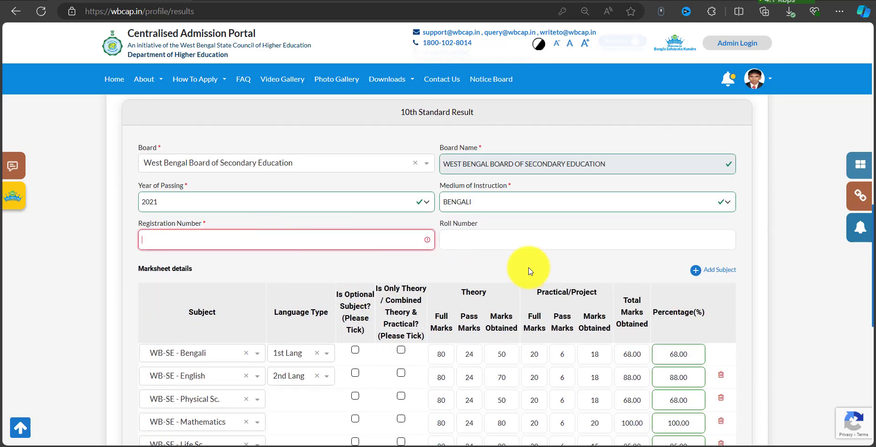
{"action": "scroll", "coordinate": [495, 260], "scroll_direction": "down", "scroll_amount": 15}
{"action": "left_click", "coordinate": [460, 148]}
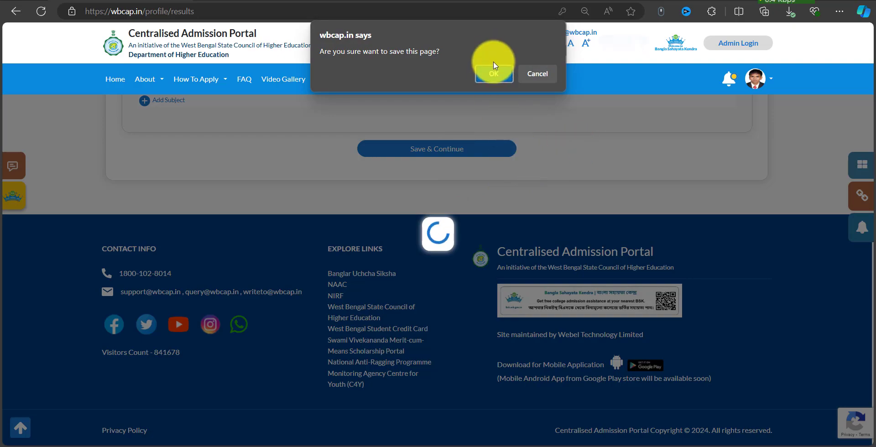
{"action": "left_click", "coordinate": [491, 77]}
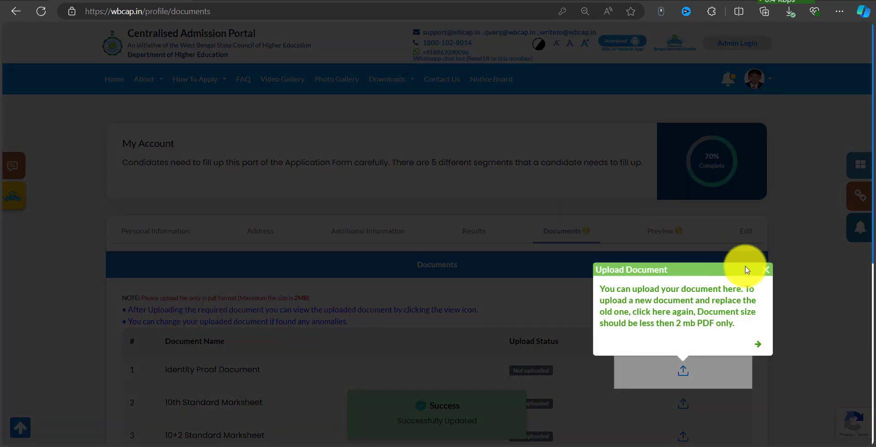
Close the upload tour tip and point out Identity Proof's Not uploaded status and upload action.
{"action": "left_click", "coordinate": [767, 269]}
{"action": "scroll", "coordinate": [685, 260], "scroll_direction": "down", "scroll_amount": 4}
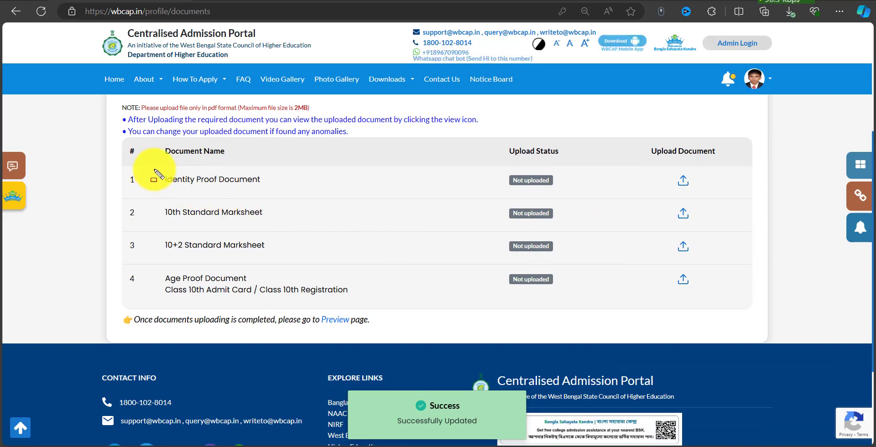
{"action": "left_click_drag", "start_coordinate": [153, 169], "coordinate": [280, 191]}
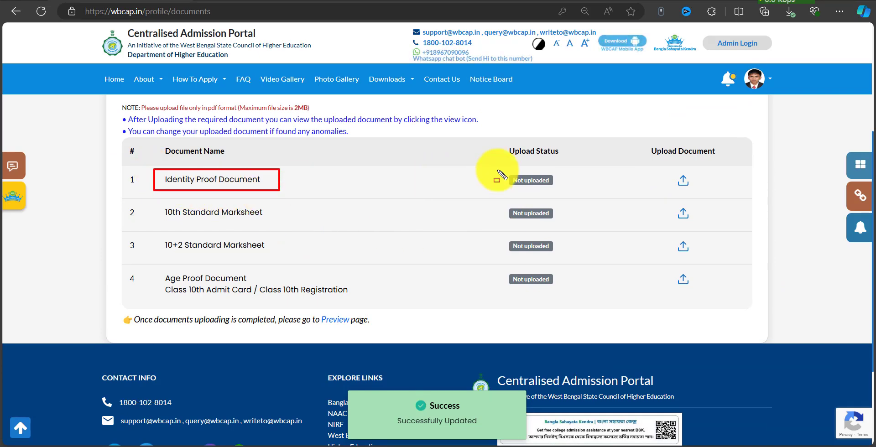
{"action": "left_click_drag", "start_coordinate": [498, 170], "coordinate": [569, 197]}
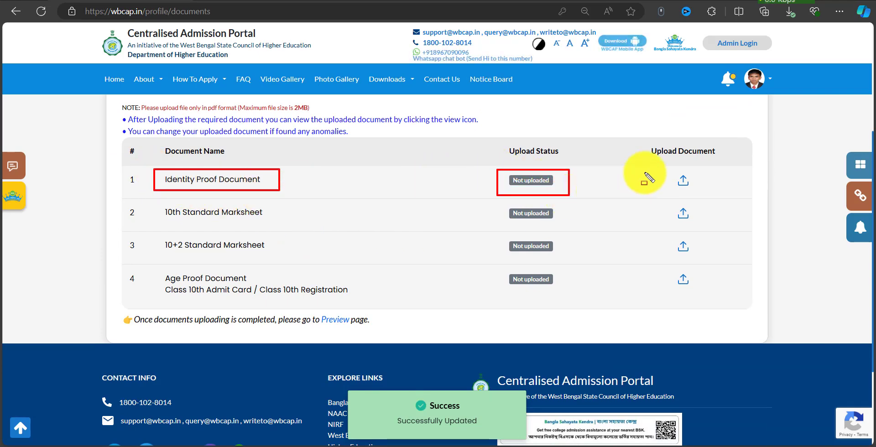
{"action": "left_click_drag", "start_coordinate": [644, 138], "coordinate": [745, 195]}
{"action": "left_click_drag", "start_coordinate": [667, 170], "coordinate": [706, 190]}
Point out the 10th and 10+2 marksheet rows and the Admit Card age proof upload.
{"action": "left_click_drag", "start_coordinate": [154, 201], "coordinate": [275, 222]}
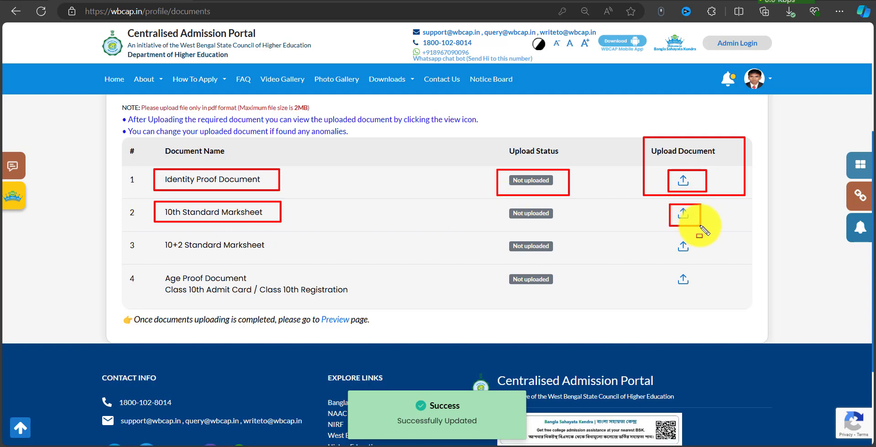
{"action": "left_click_drag", "start_coordinate": [154, 235], "coordinate": [295, 259]}
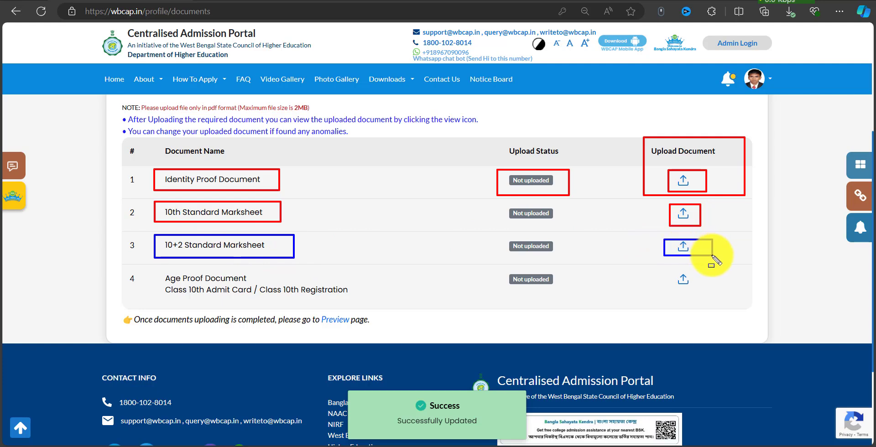
{"action": "left_click_drag", "start_coordinate": [156, 269], "coordinate": [368, 305]}
{"action": "left_click_drag", "start_coordinate": [194, 295], "coordinate": [249, 296]}
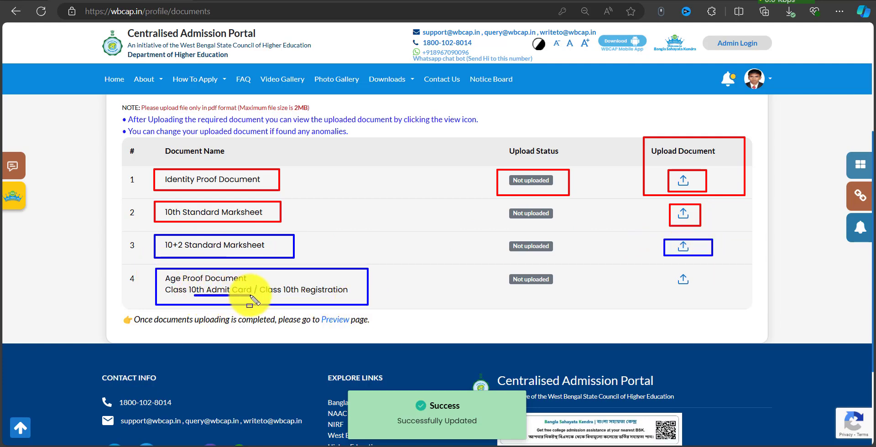
{"action": "left_click_drag", "start_coordinate": [661, 269], "coordinate": [707, 296]}
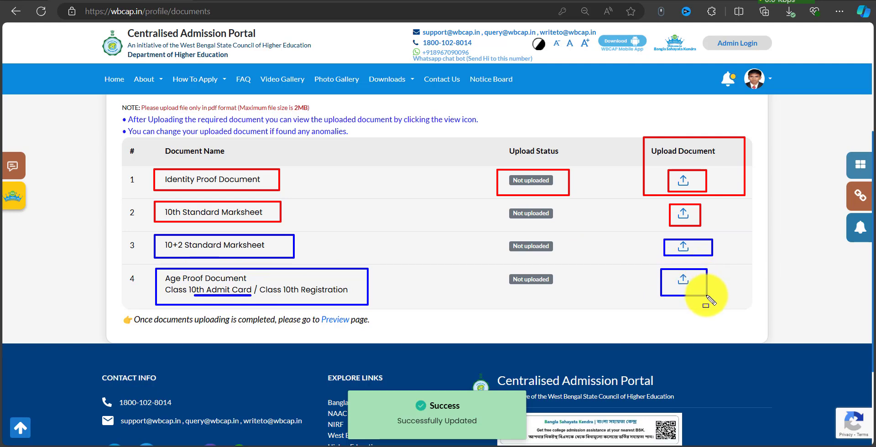
{"action": "key", "text": "Escape"}
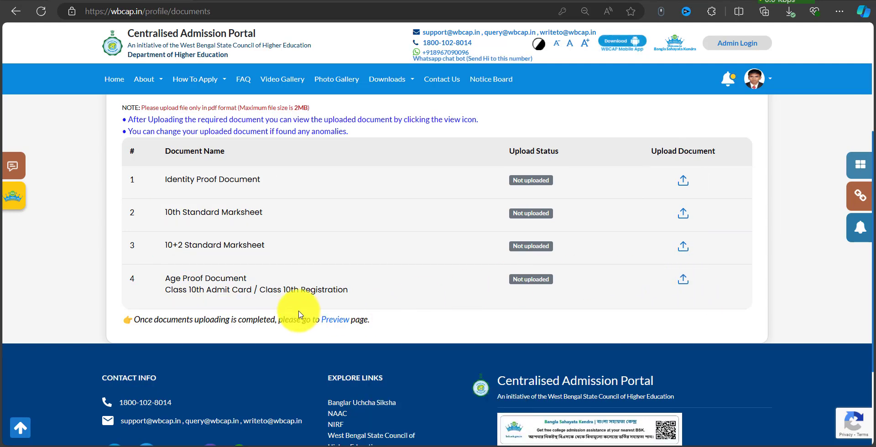
{"action": "key", "text": "ctrl+alt+d"}
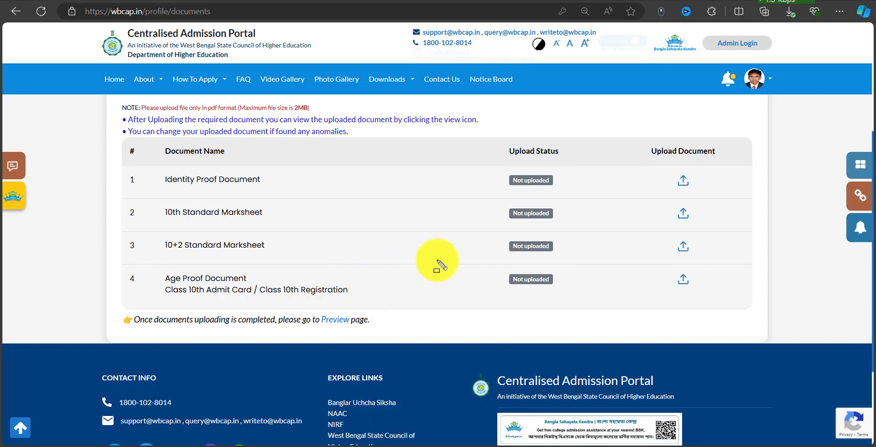
{"action": "mouse_move", "coordinate": [112, 133]}
{"action": "left_mouse_down"}
{"action": "mouse_move", "coordinate": [559, 278]}
{"action": "mouse_move", "coordinate": [719, 342]}
{"action": "mouse_move", "coordinate": [741, 336]}
{"action": "left_mouse_up"}
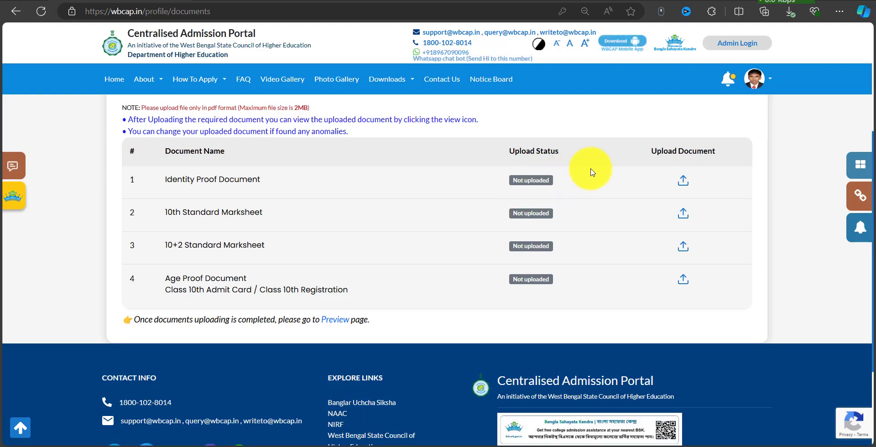
{"action": "key", "text": "ctrl+alt+d"}
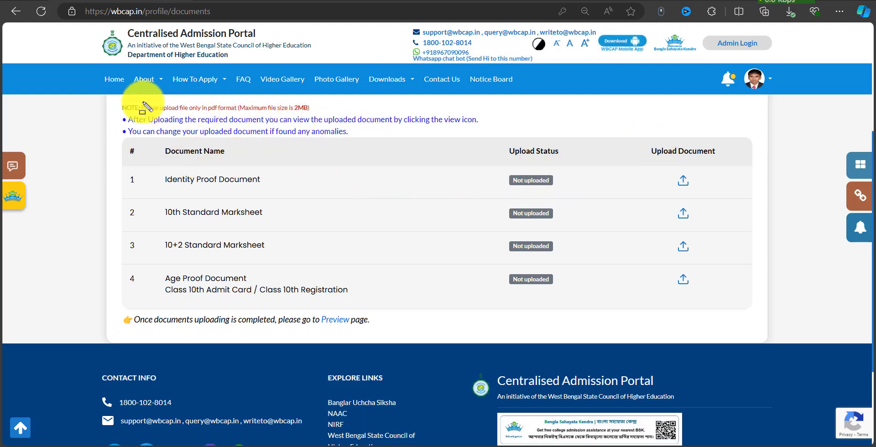
{"action": "left_click_drag", "start_coordinate": [119, 97], "coordinate": [315, 113]}
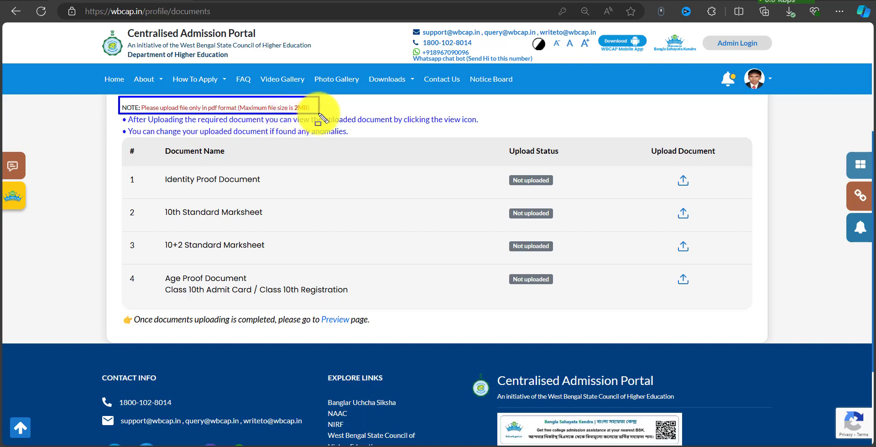
{"action": "left_click_drag", "start_coordinate": [639, 139], "coordinate": [745, 299]}
{"action": "key", "text": "Escape"}
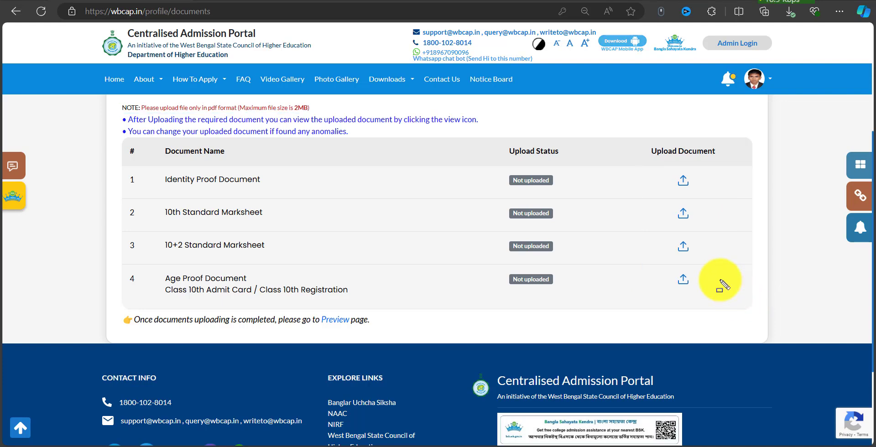
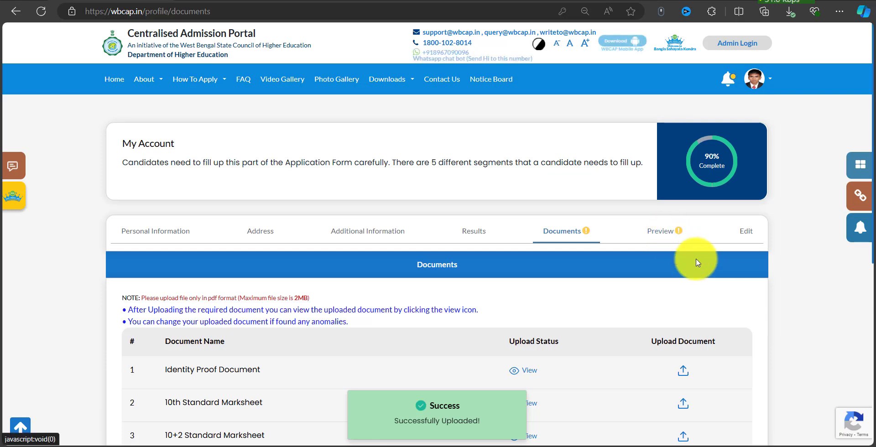
Finish looking over the upload page and open the application Preview page.
{"action": "scroll", "coordinate": [607, 284], "scroll_direction": "down", "scroll_amount": 7}
{"action": "scroll", "coordinate": [612, 278], "scroll_direction": "up", "scroll_amount": 4}
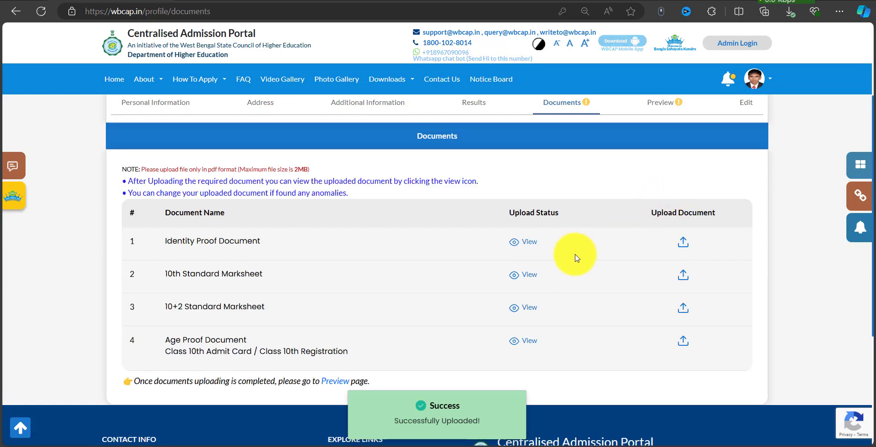
{"action": "mouse_move", "coordinate": [486, 200]}
{"action": "left_mouse_down"}
{"action": "mouse_move", "coordinate": [576, 336]}
{"action": "mouse_move", "coordinate": [578, 362]}
{"action": "left_mouse_up"}
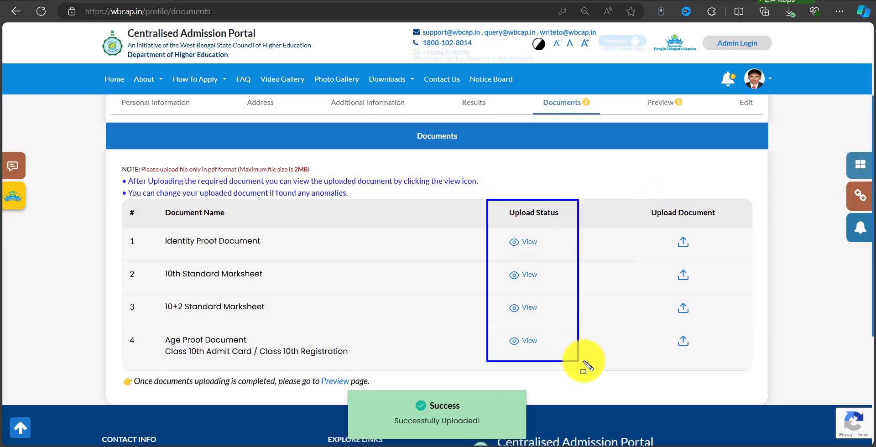
{"action": "left_click_drag", "start_coordinate": [502, 227], "coordinate": [529, 246]}
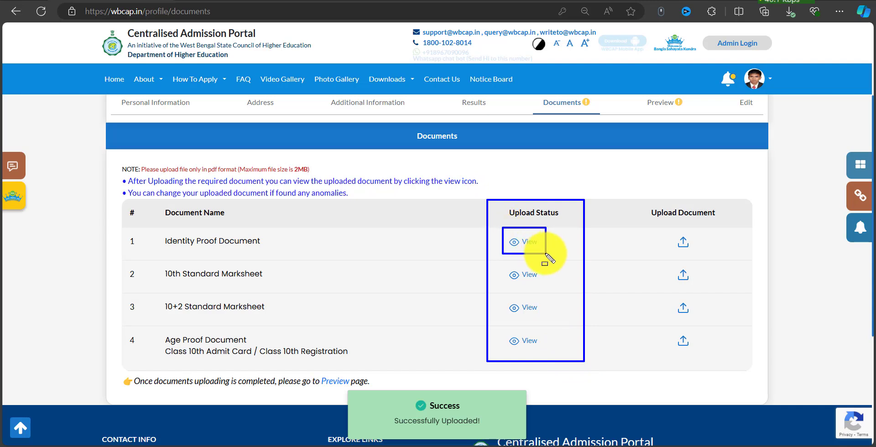
{"action": "scroll", "coordinate": [594, 256], "scroll_direction": "up", "scroll_amount": 3}
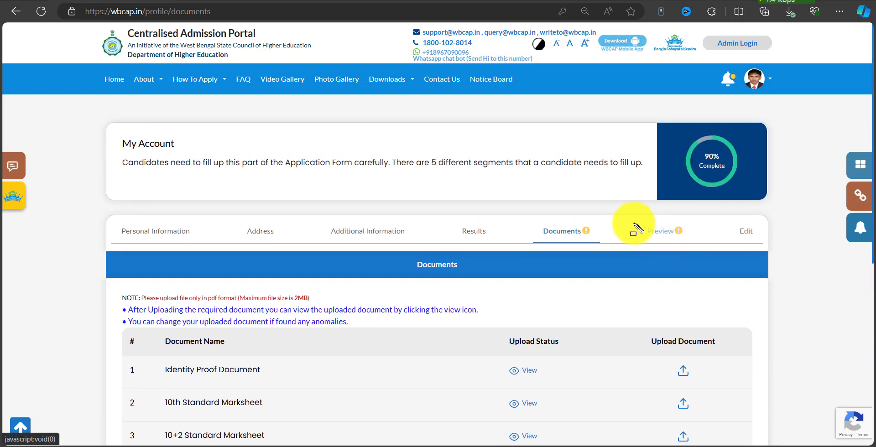
{"action": "left_click_drag", "start_coordinate": [634, 223], "coordinate": [694, 242]}
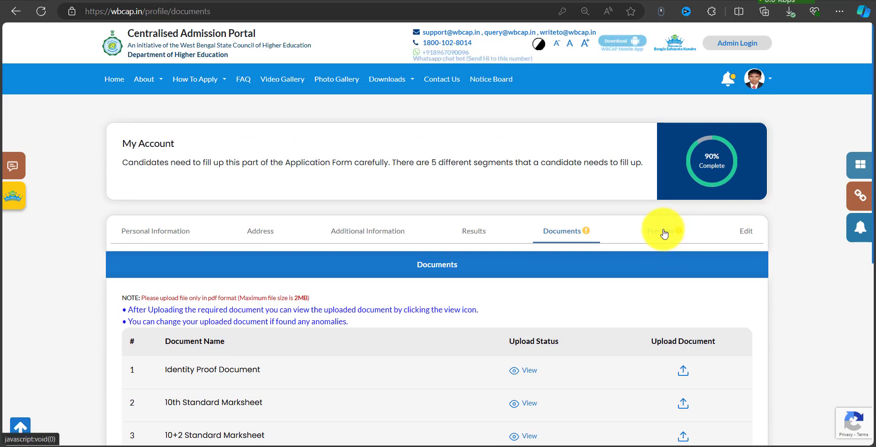
{"action": "scroll", "coordinate": [660, 230], "scroll_direction": "down", "scroll_amount": 2}
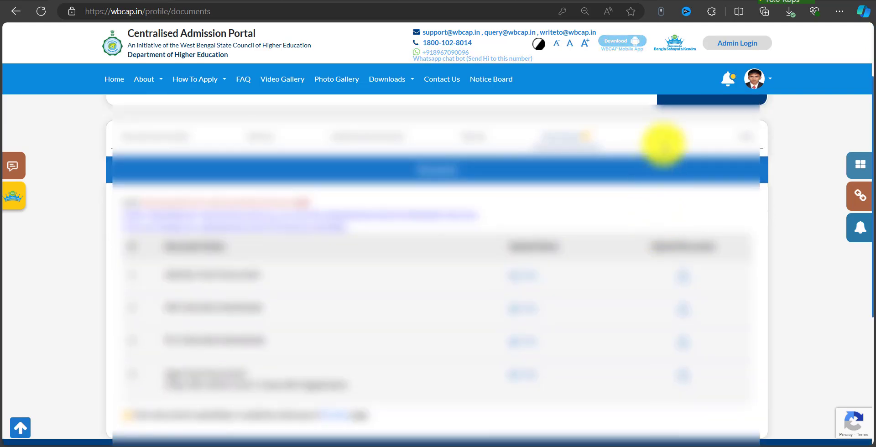
{"action": "left_click", "coordinate": [664, 134]}
Review the personal information and address sections on the preview.
{"action": "scroll", "coordinate": [662, 232], "scroll_direction": "down", "scroll_amount": 2}
{"action": "scroll", "coordinate": [661, 228], "scroll_direction": "up", "scroll_amount": 2}
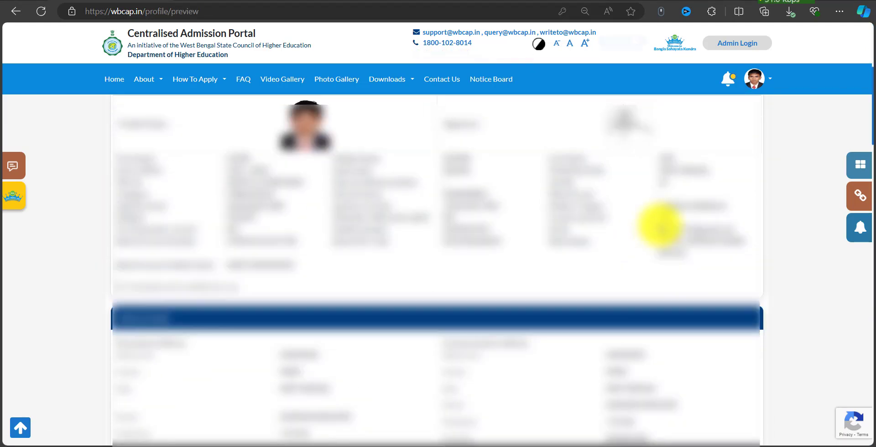
{"action": "scroll", "coordinate": [662, 224], "scroll_direction": "down", "scroll_amount": 2}
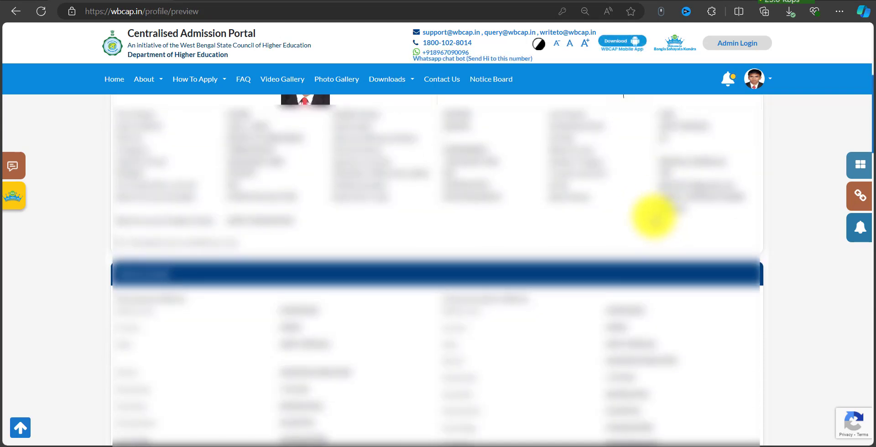
{"action": "scroll", "coordinate": [654, 216], "scroll_direction": "up", "scroll_amount": 2}
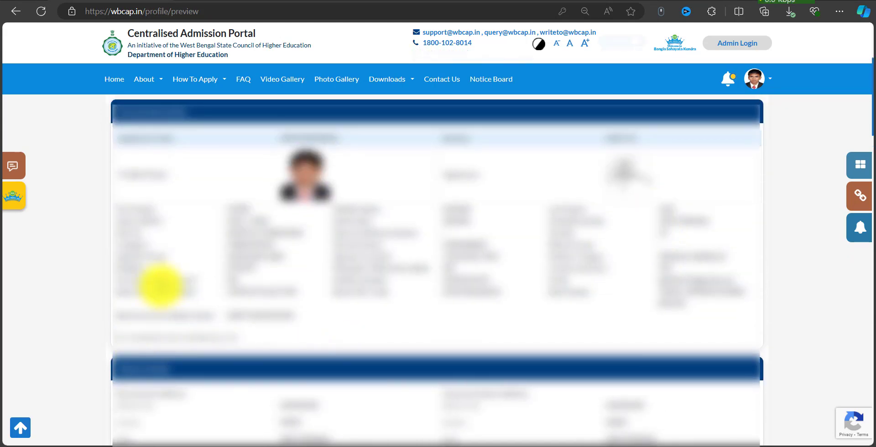
{"action": "left_click_drag", "start_coordinate": [109, 337], "coordinate": [269, 342]}
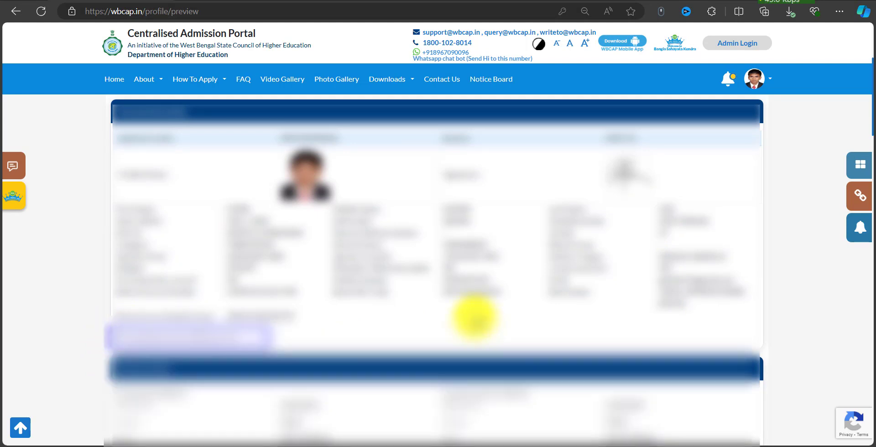
{"action": "scroll", "coordinate": [477, 303], "scroll_direction": "up", "scroll_amount": 4}
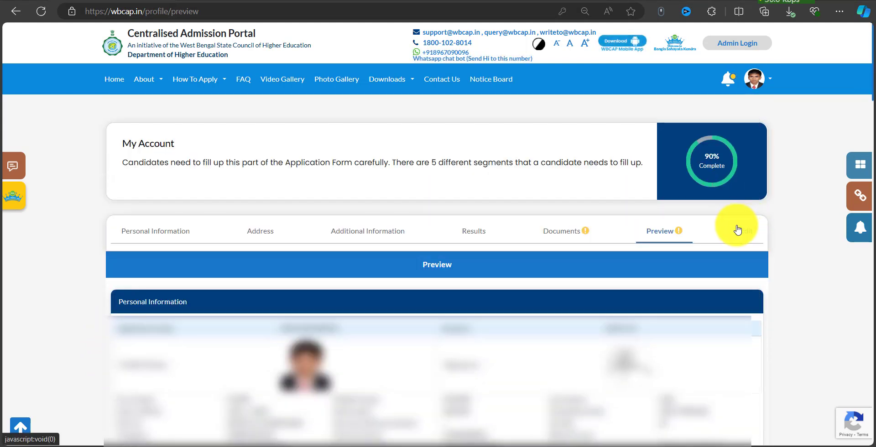
{"action": "key", "text": "ctrl+2"}
{"action": "left_click_drag", "start_coordinate": [725, 221], "coordinate": [764, 244]}
{"action": "key", "text": "Escape"}
{"action": "scroll", "coordinate": [579, 249], "scroll_direction": "down", "scroll_amount": 5}
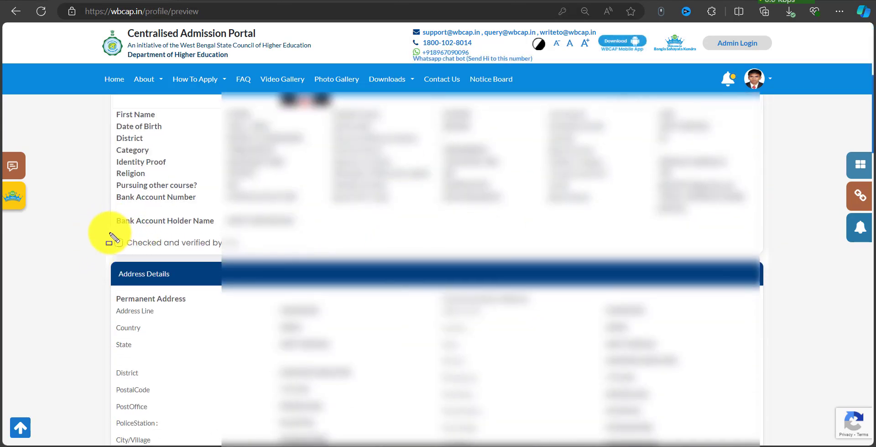
{"action": "left_click_drag", "start_coordinate": [110, 234], "coordinate": [128, 255]}
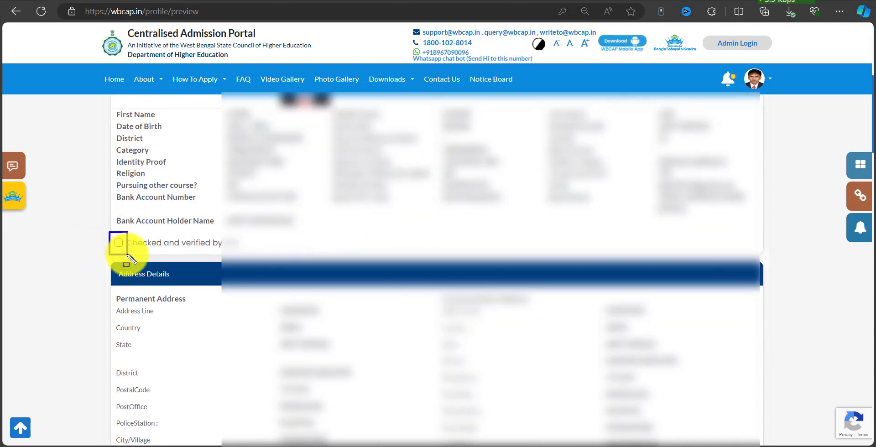
{"action": "left_click_drag", "start_coordinate": [197, 251], "coordinate": [223, 250]}
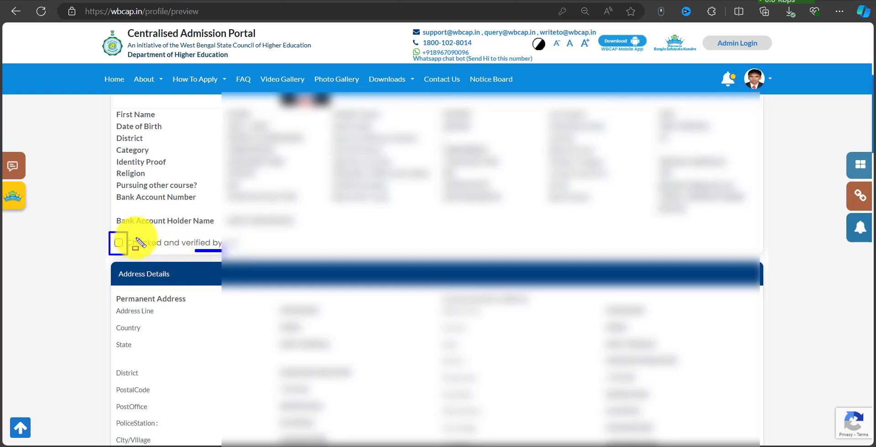
{"action": "mouse_move", "coordinate": [128, 230]}
{"action": "left_mouse_down"}
{"action": "mouse_move", "coordinate": [150, 244]}
{"action": "mouse_move", "coordinate": [259, 253]}
{"action": "left_mouse_up"}
{"action": "key", "text": "Escape"}
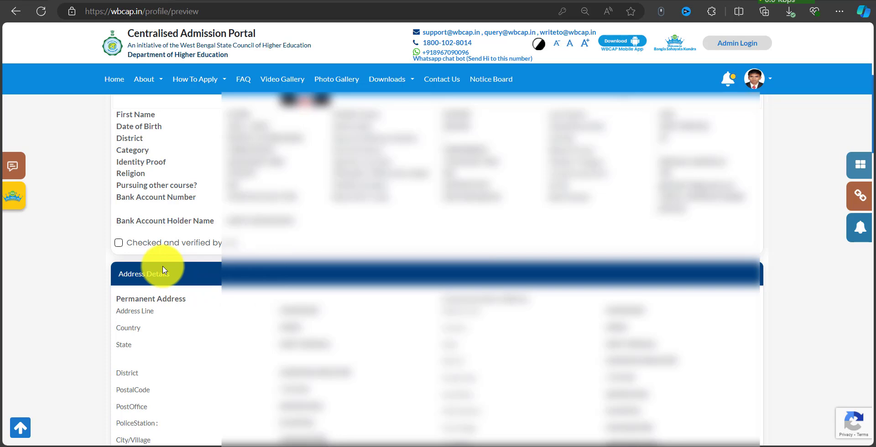
{"action": "scroll", "coordinate": [122, 110], "scroll_direction": "up", "scroll_amount": 2}
Review the 10+2 Arts and 10th Standard marksheet details.
{"action": "mouse_move", "coordinate": [112, 100]}
{"action": "left_mouse_down"}
{"action": "mouse_move", "coordinate": [196, 156]}
{"action": "mouse_move", "coordinate": [587, 299]}
{"action": "mouse_move", "coordinate": [753, 318]}
{"action": "mouse_move", "coordinate": [765, 327]}
{"action": "left_mouse_up"}
{"action": "key", "text": "Escape"}
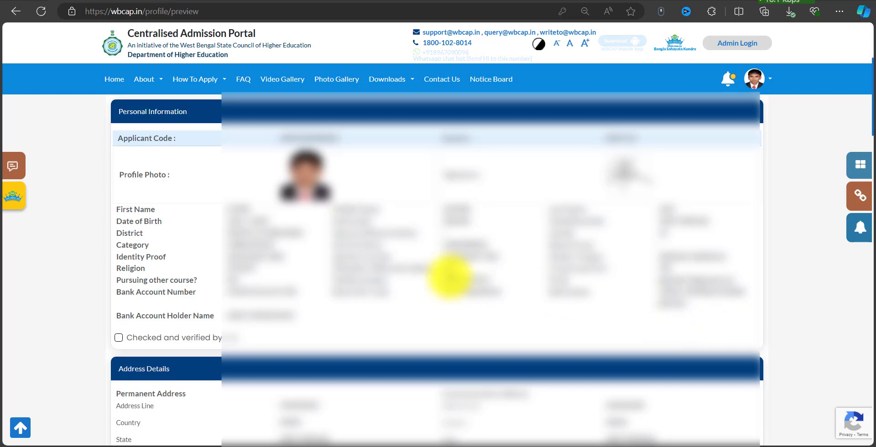
{"action": "scroll", "coordinate": [450, 276], "scroll_direction": "down", "scroll_amount": 2}
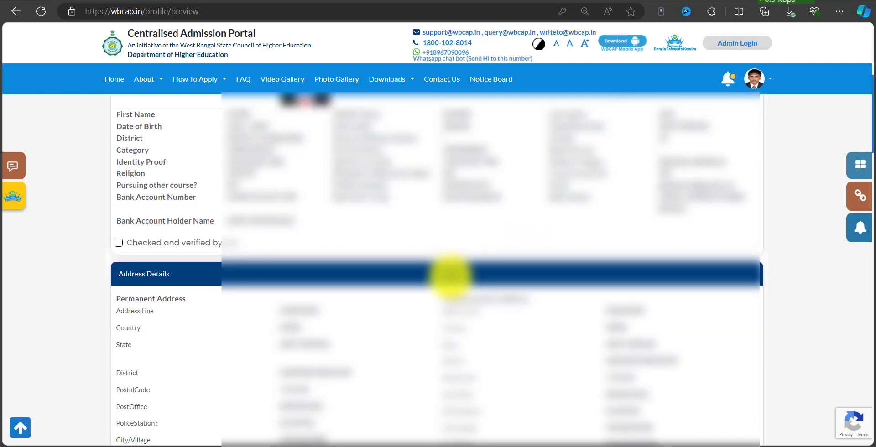
{"action": "scroll", "coordinate": [450, 276], "scroll_direction": "down", "scroll_amount": 8}
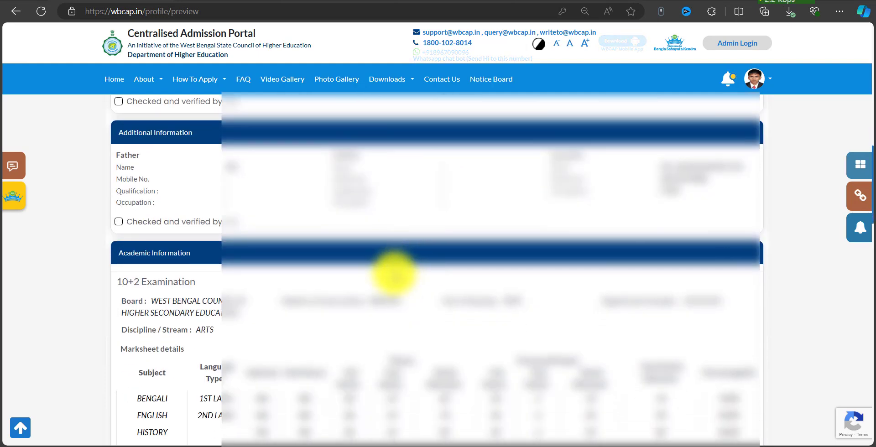
{"action": "scroll", "coordinate": [394, 274], "scroll_direction": "down", "scroll_amount": 4}
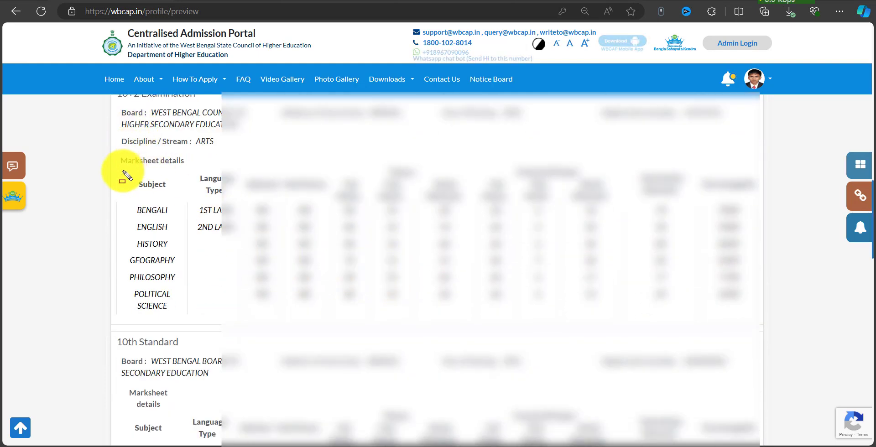
{"action": "left_click_drag", "start_coordinate": [112, 154], "coordinate": [373, 260]}
{"action": "left_click_drag", "start_coordinate": [660, 339], "coordinate": [763, 336]}
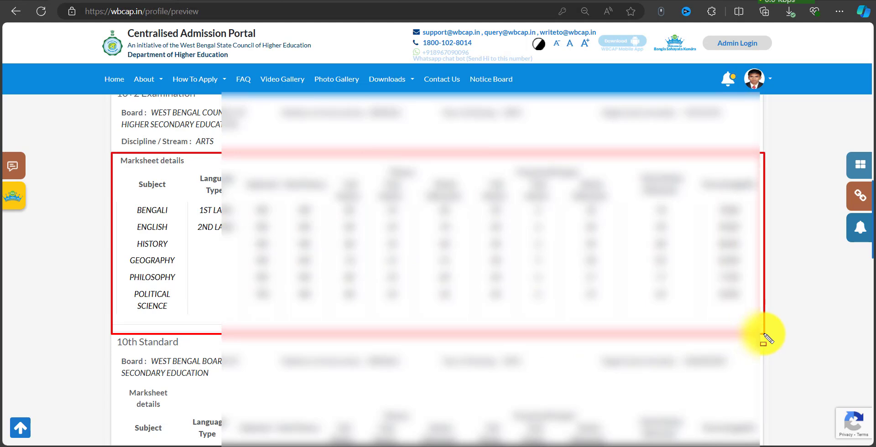
{"action": "left_click_drag", "start_coordinate": [388, 312], "coordinate": [743, 314]}
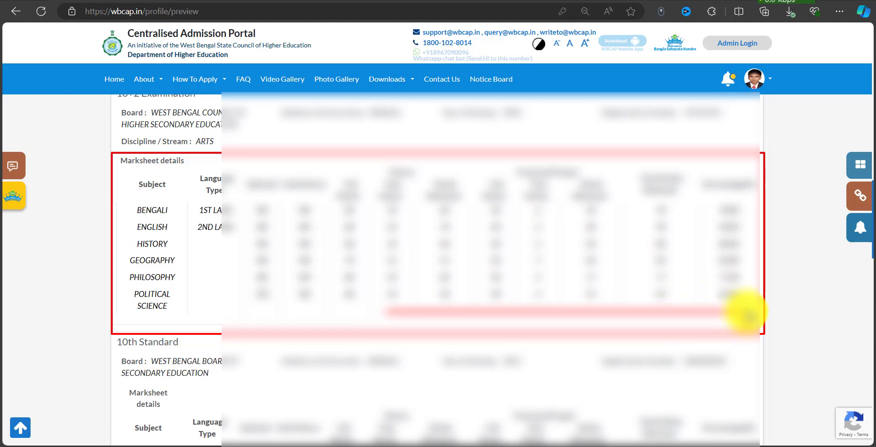
{"action": "mouse_move", "coordinate": [238, 173]}
{"action": "left_mouse_down"}
{"action": "mouse_move", "coordinate": [289, 288]}
{"action": "mouse_move", "coordinate": [288, 307]}
{"action": "mouse_move", "coordinate": [746, 315]}
{"action": "mouse_move", "coordinate": [750, 305]}
{"action": "mouse_move", "coordinate": [761, 315]}
{"action": "left_mouse_up"}
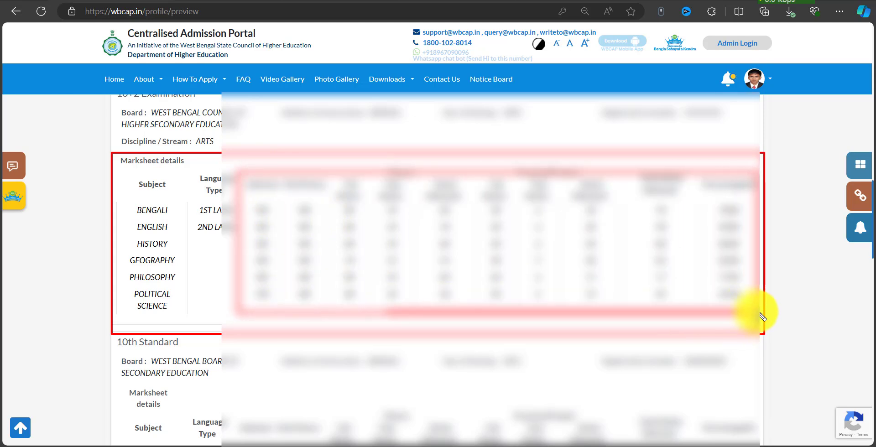
{"action": "key", "text": "Escape"}
Read the Consent declarations, tick the second 'I Acknowledge' box and confirm.
{"action": "scroll", "coordinate": [436, 242], "scroll_direction": "down", "scroll_amount": 2}
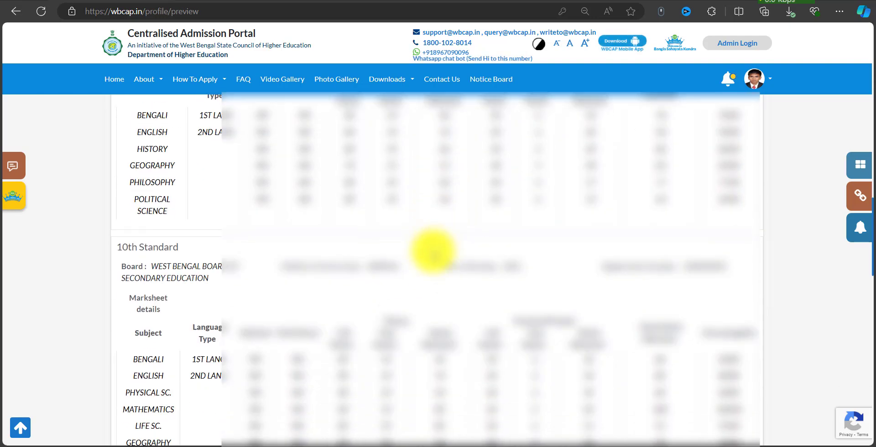
{"action": "scroll", "coordinate": [434, 253], "scroll_direction": "up", "scroll_amount": 6}
{"action": "scroll", "coordinate": [118, 212], "scroll_direction": "up", "scroll_amount": 8}
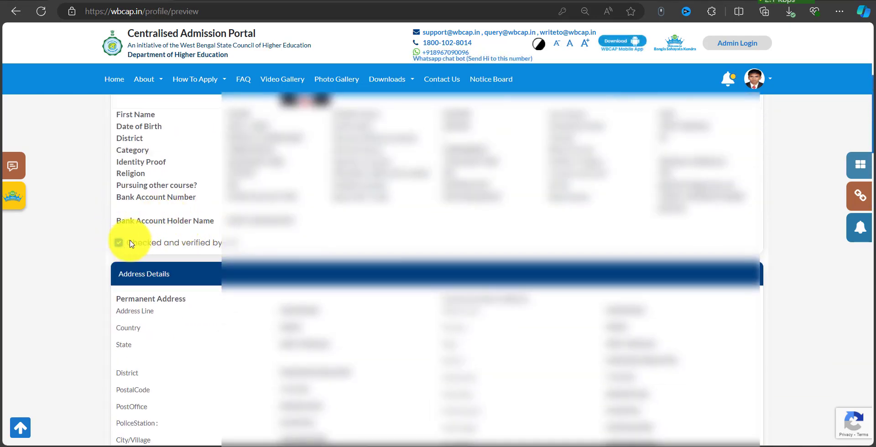
{"action": "scroll", "coordinate": [166, 240], "scroll_direction": "down", "scroll_amount": 7}
{"action": "scroll", "coordinate": [234, 201], "scroll_direction": "up", "scroll_amount": 4}
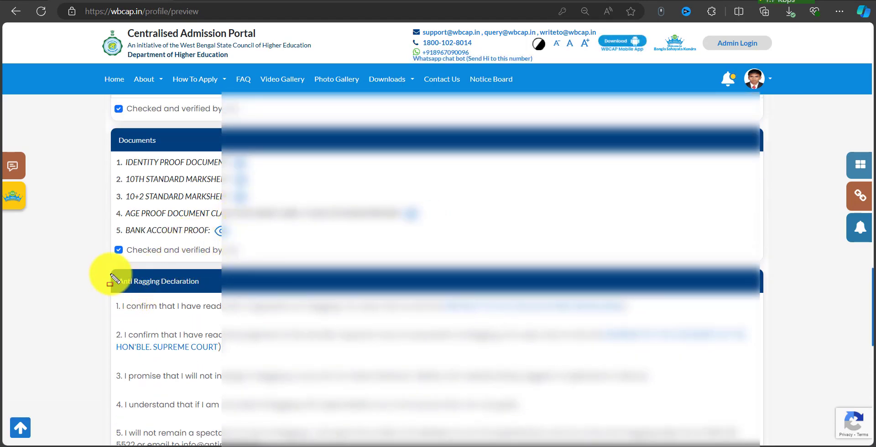
{"action": "left_click_drag", "start_coordinate": [111, 274], "coordinate": [190, 289]}
{"action": "scroll", "coordinate": [391, 247], "scroll_direction": "down", "scroll_amount": 4}
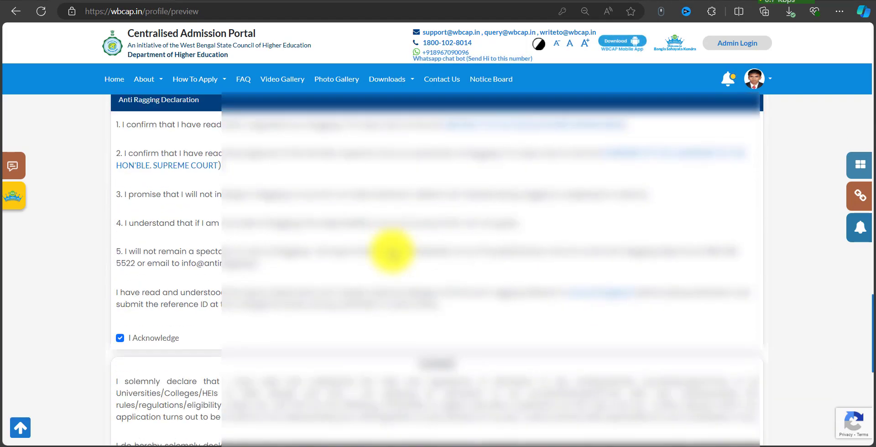
{"action": "mouse_move", "coordinate": [110, 313]}
{"action": "left_mouse_down"}
{"action": "mouse_move", "coordinate": [117, 325]}
{"action": "mouse_move", "coordinate": [193, 347]}
{"action": "left_mouse_up"}
{"action": "scroll", "coordinate": [362, 260], "scroll_direction": "down", "scroll_amount": 4}
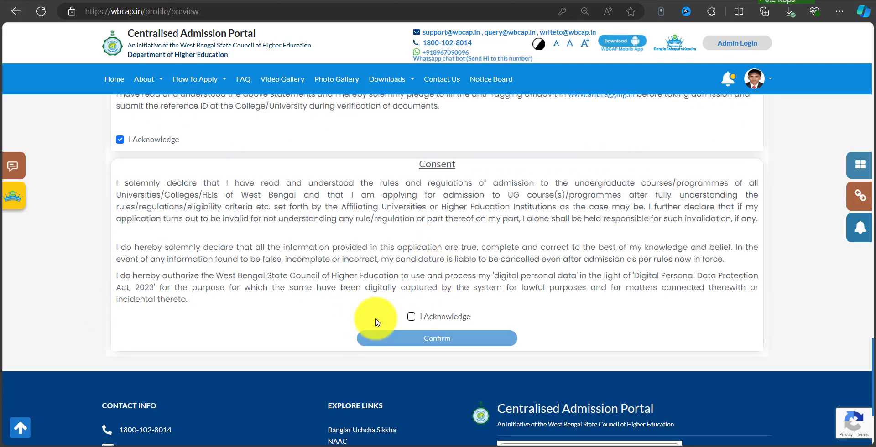
{"action": "left_click_drag", "start_coordinate": [399, 311], "coordinate": [472, 327]}
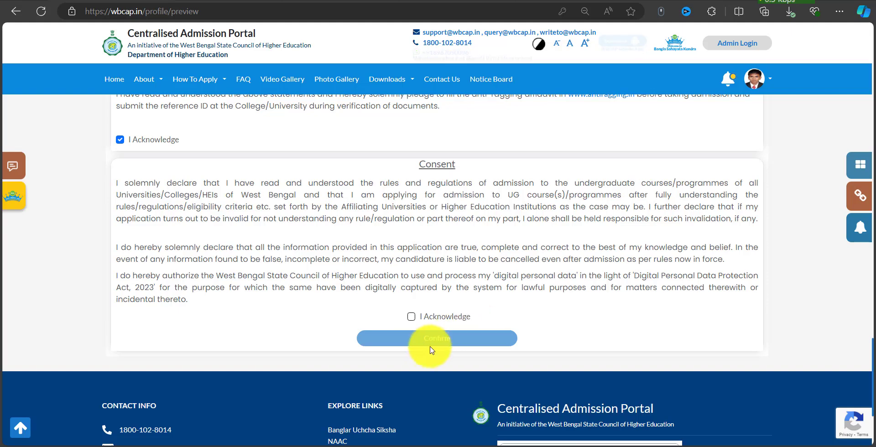
{"action": "left_click", "coordinate": [412, 319]}
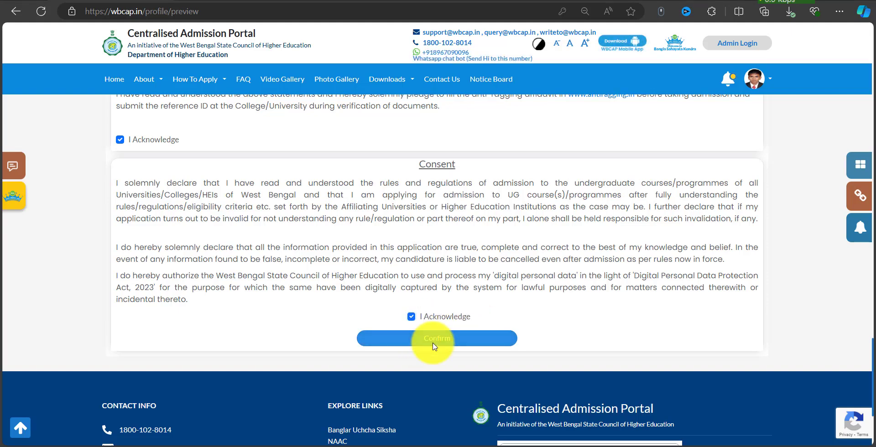
{"action": "left_click", "coordinate": [436, 341]}
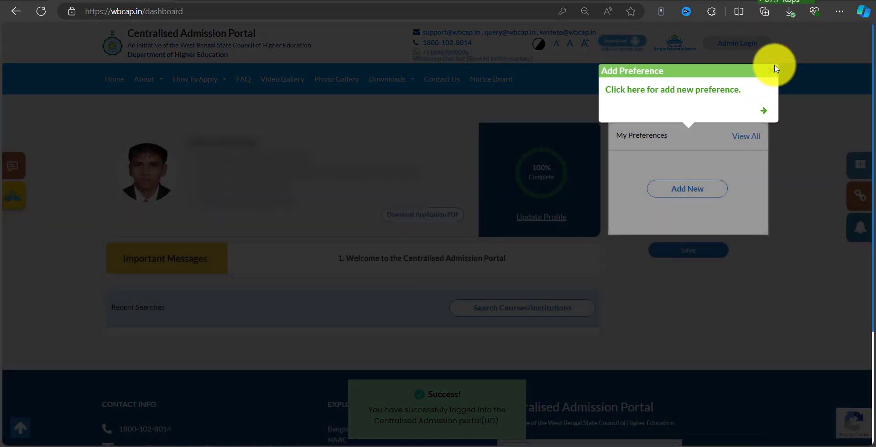
Dismiss the Add Preference popup and highlight the profile card, PDF download, My Preferences and Add New.
{"action": "left_click", "coordinate": [773, 69]}
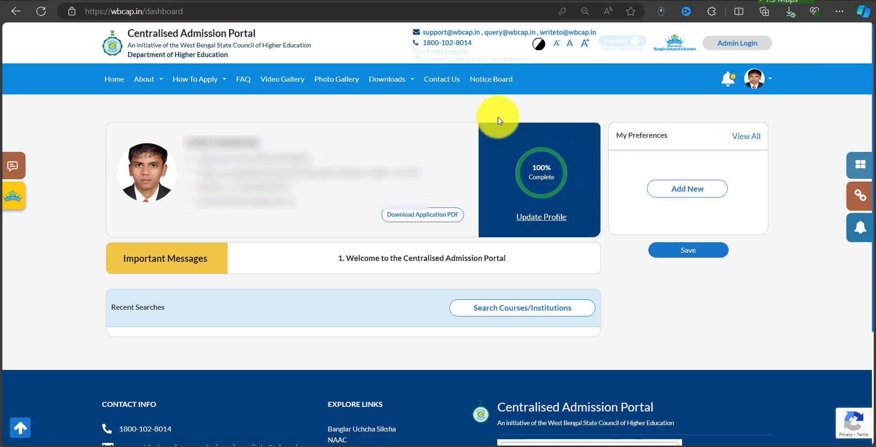
{"action": "left_click_drag", "start_coordinate": [464, 104], "coordinate": [604, 242]}
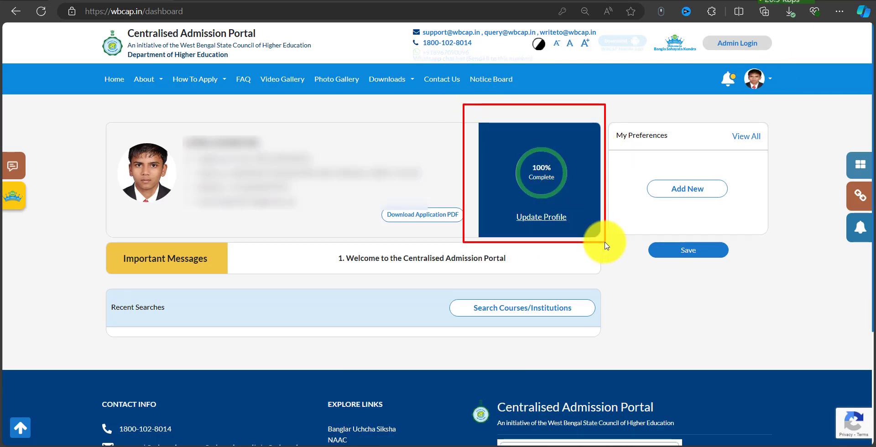
{"action": "key", "text": "Escape"}
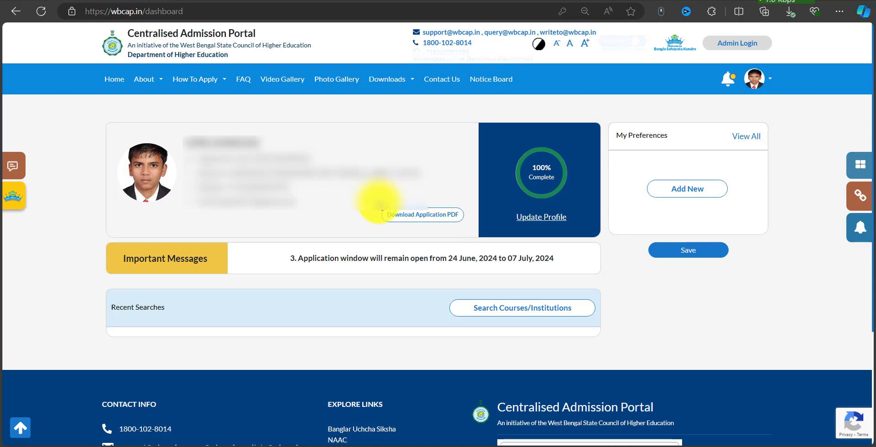
{"action": "left_click_drag", "start_coordinate": [374, 203], "coordinate": [469, 227]}
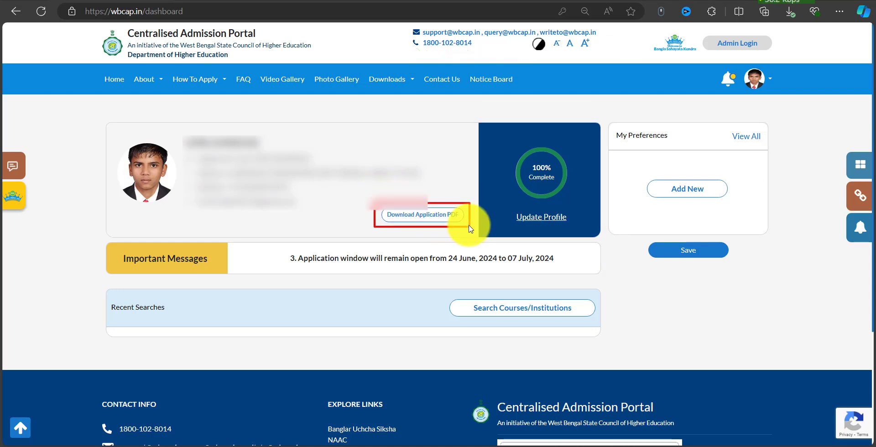
{"action": "key", "text": "Escape"}
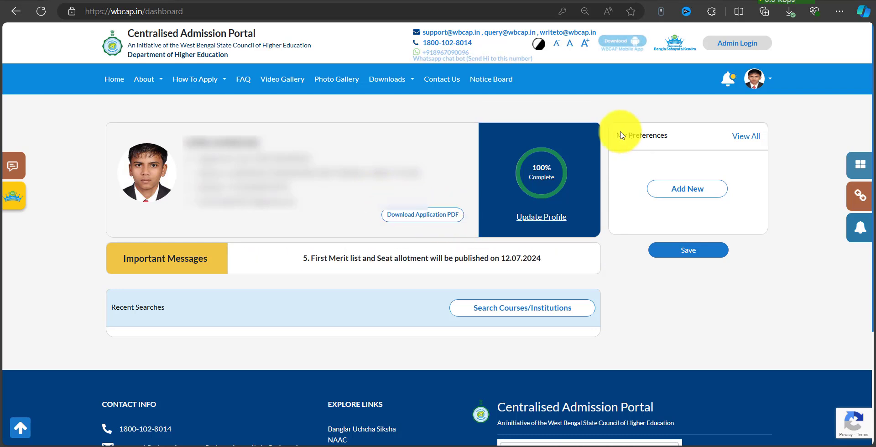
{"action": "mouse_move", "coordinate": [611, 121]}
{"action": "left_mouse_down"}
{"action": "mouse_move", "coordinate": [769, 202]}
{"action": "mouse_move", "coordinate": [769, 218]}
{"action": "left_mouse_up"}
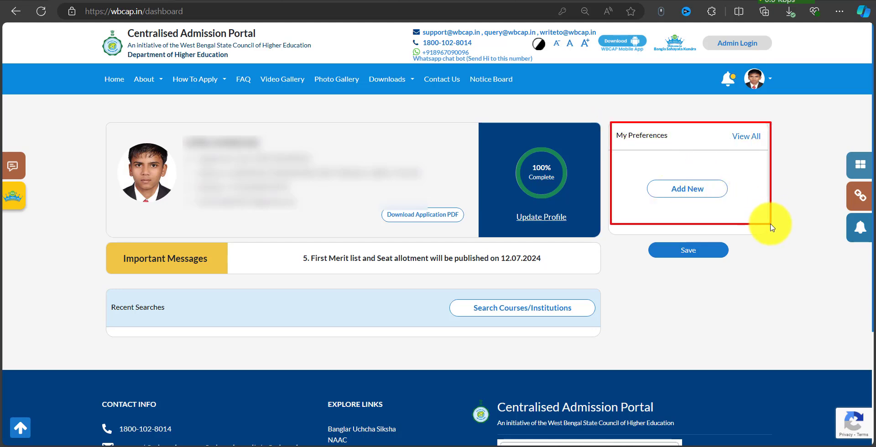
{"action": "left_click_drag", "start_coordinate": [639, 173], "coordinate": [737, 203]}
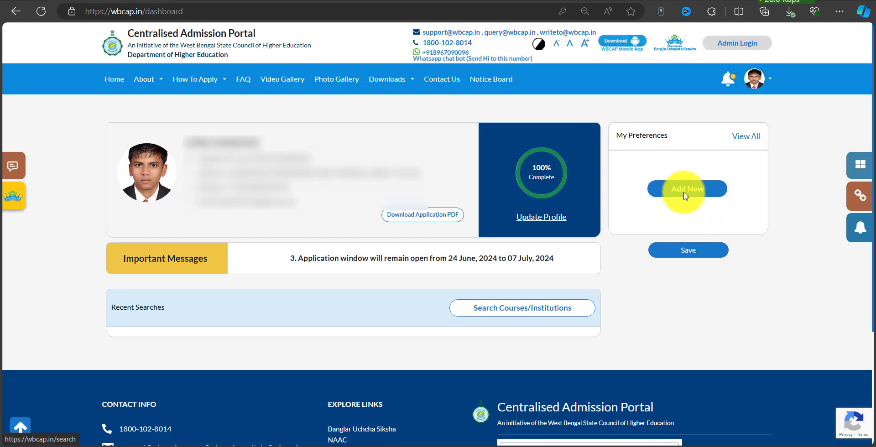
Start a new preference search by university and select University of Calcutta.
{"action": "left_click", "coordinate": [708, 187]}
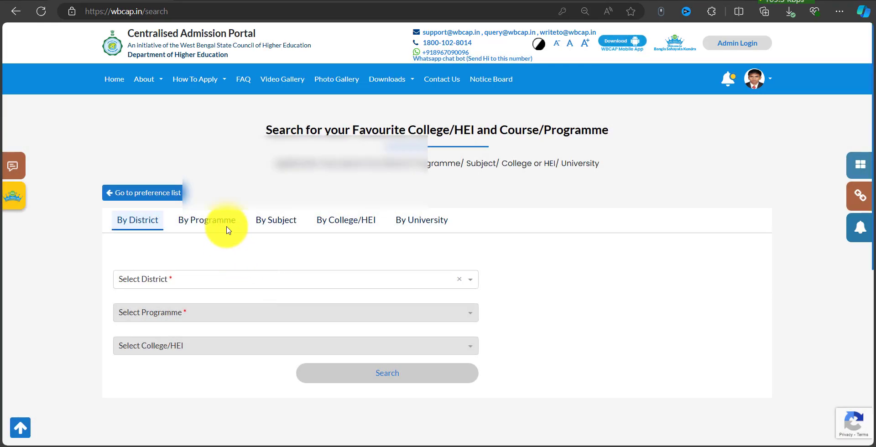
{"action": "left_click", "coordinate": [278, 224]}
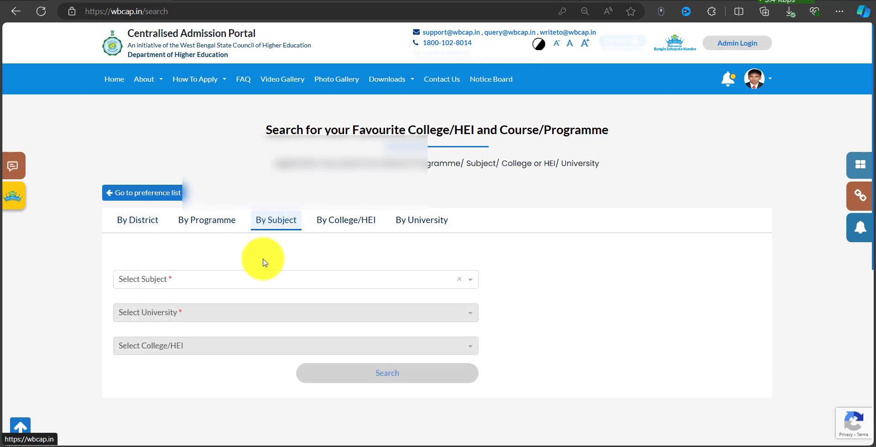
{"action": "left_click", "coordinate": [230, 280]}
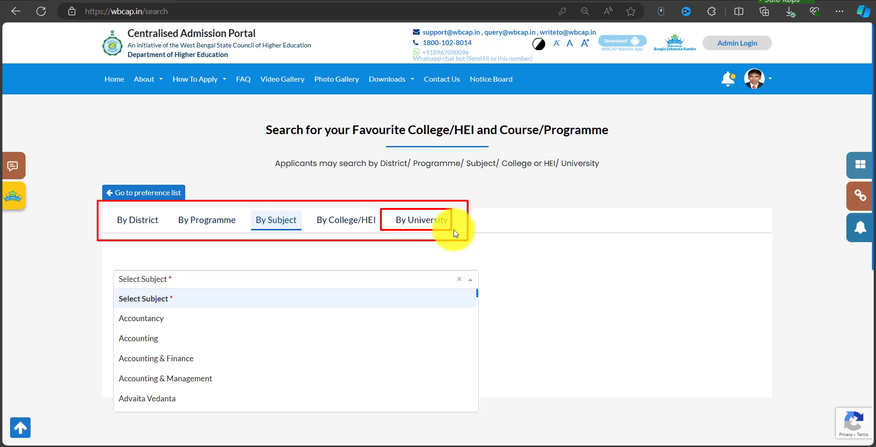
{"action": "left_click", "coordinate": [414, 225]}
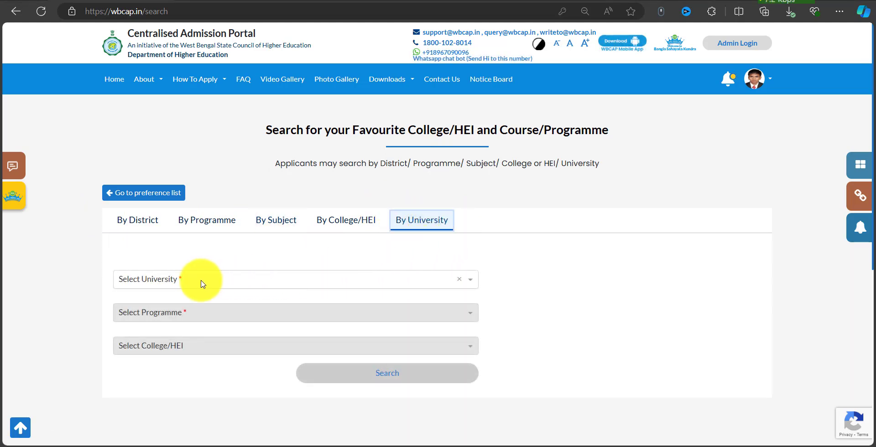
{"action": "left_click", "coordinate": [203, 284]}
{"action": "type", "text": "CA"}
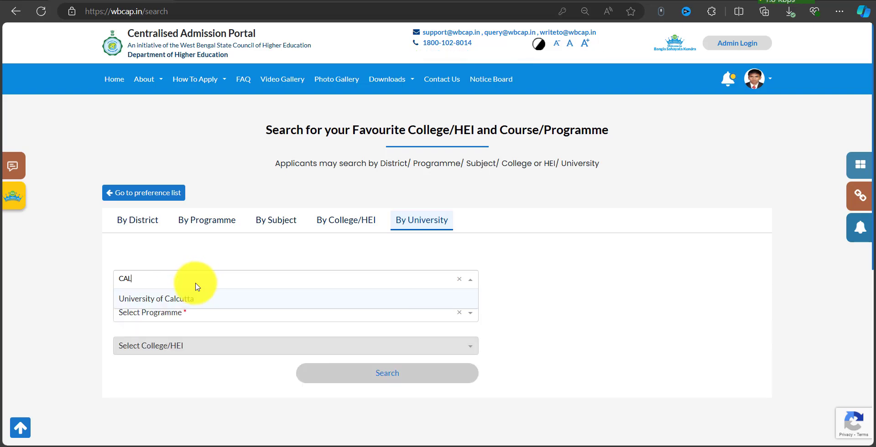
{"action": "type", "text": "L"}
{"action": "left_click", "coordinate": [185, 304]}
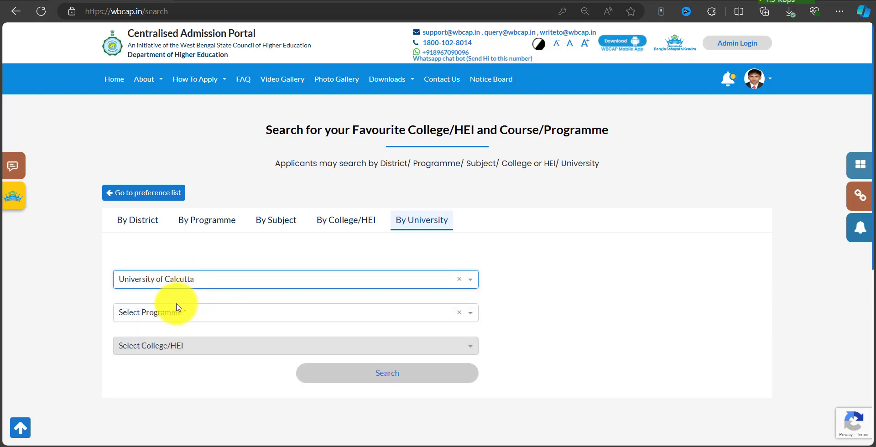
Choose the 4-Year B.A. (Hons./Hons. with Research) programme.
{"action": "left_click_drag", "start_coordinate": [102, 297], "coordinate": [482, 328]}
{"action": "left_click", "coordinate": [308, 313]}
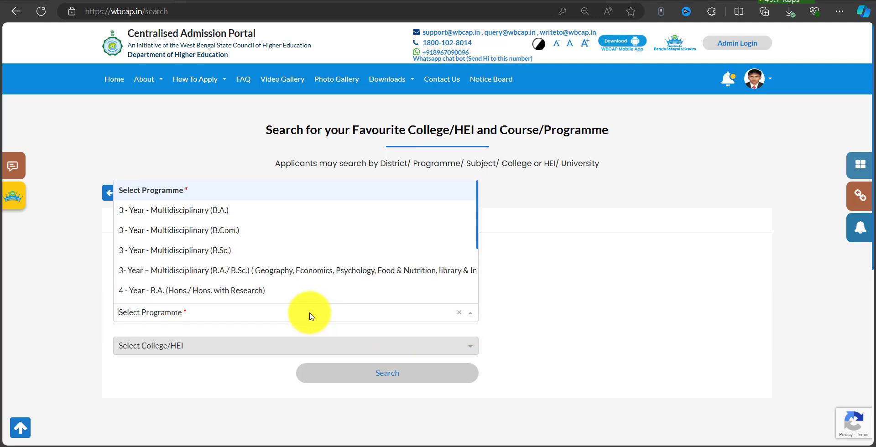
{"action": "scroll", "coordinate": [220, 256], "scroll_direction": "down", "scroll_amount": 5}
{"action": "scroll", "coordinate": [215, 247], "scroll_direction": "up", "scroll_amount": 5}
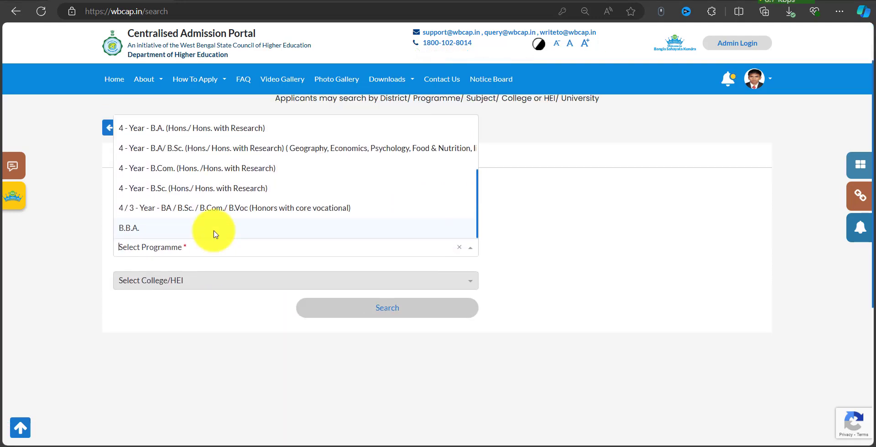
{"action": "scroll", "coordinate": [184, 249], "scroll_direction": "down", "scroll_amount": 2}
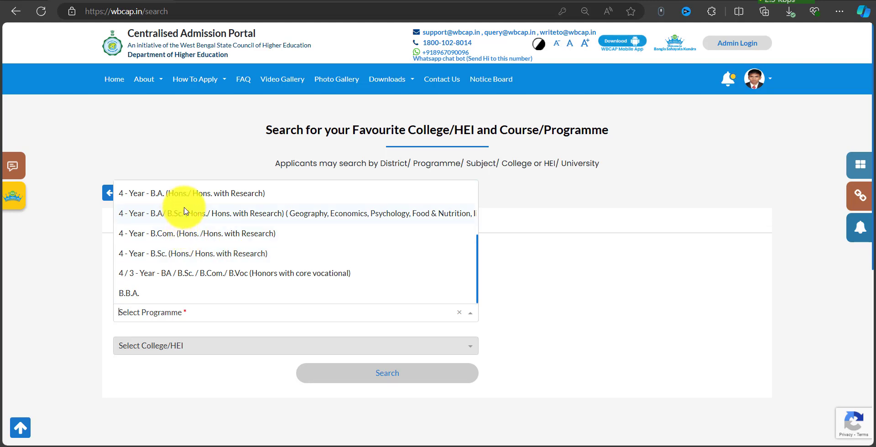
{"action": "left_click", "coordinate": [236, 202]}
{"action": "left_click", "coordinate": [194, 313]}
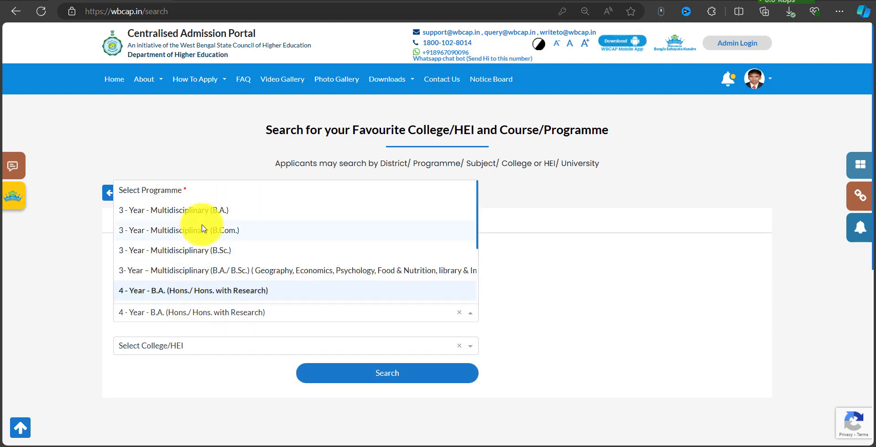
{"action": "left_click", "coordinate": [525, 254]}
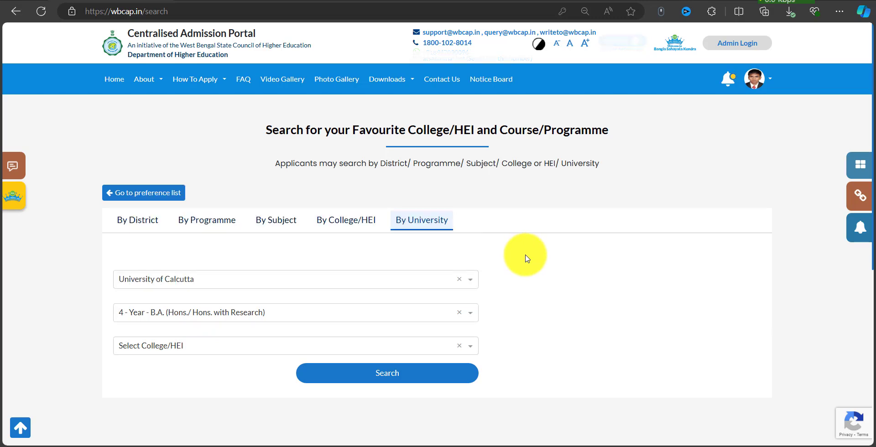
{"action": "left_click", "coordinate": [213, 315]}
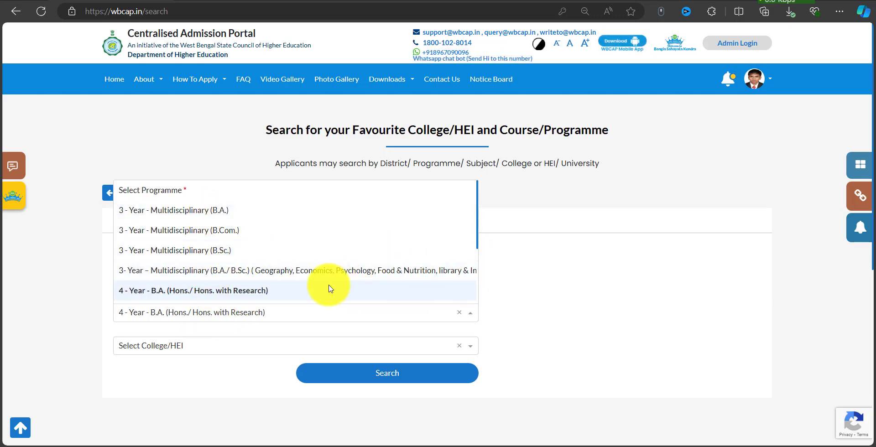
{"action": "left_click", "coordinate": [543, 278]}
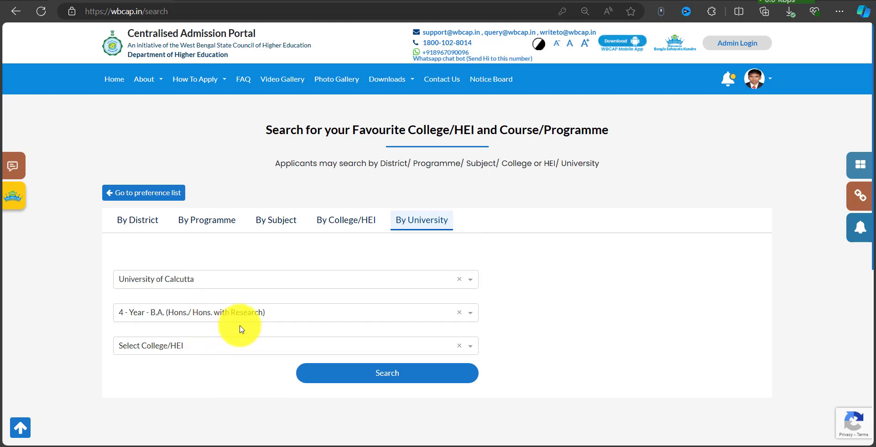
Select Bethune College (Govt.) and run the course search.
{"action": "left_click", "coordinate": [170, 345]}
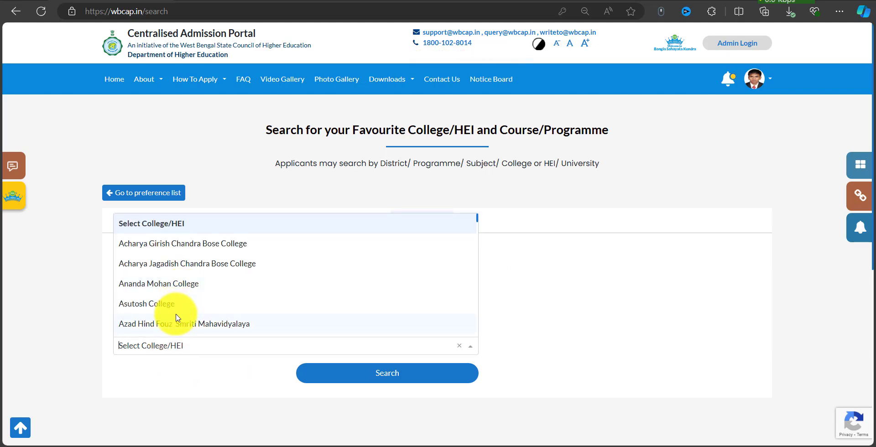
{"action": "scroll", "coordinate": [229, 309], "scroll_direction": "down", "scroll_amount": 5}
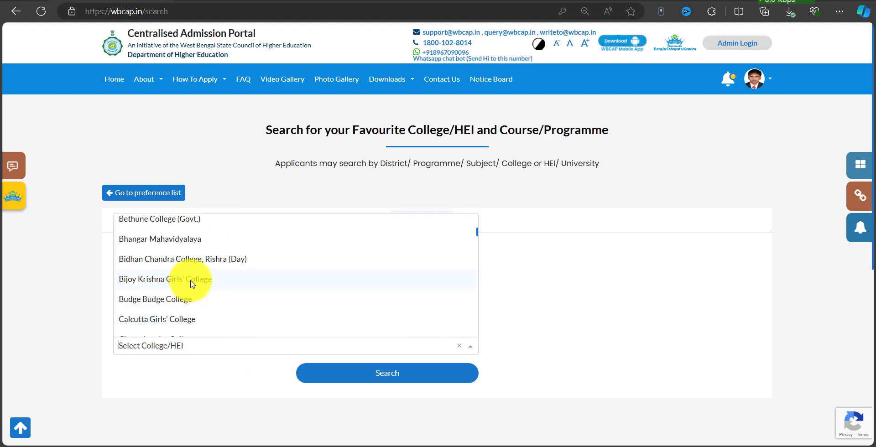
{"action": "scroll", "coordinate": [198, 267], "scroll_direction": "up", "scroll_amount": 4}
{"action": "scroll", "coordinate": [215, 320], "scroll_direction": "down", "scroll_amount": 2}
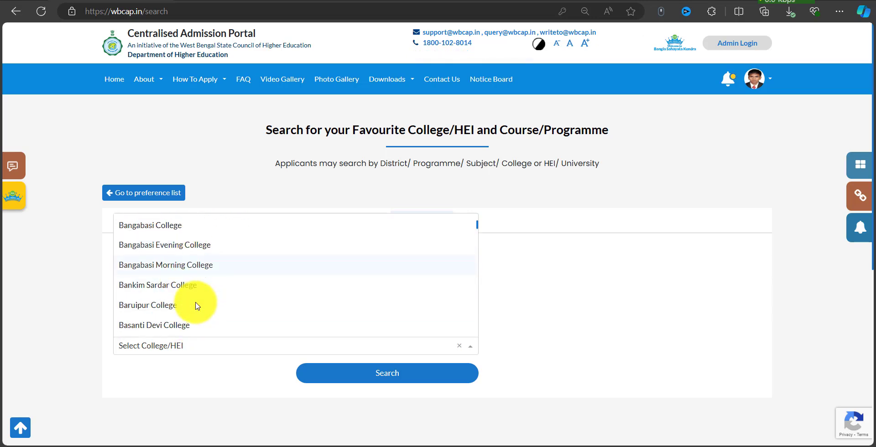
{"action": "left_click", "coordinate": [178, 314]}
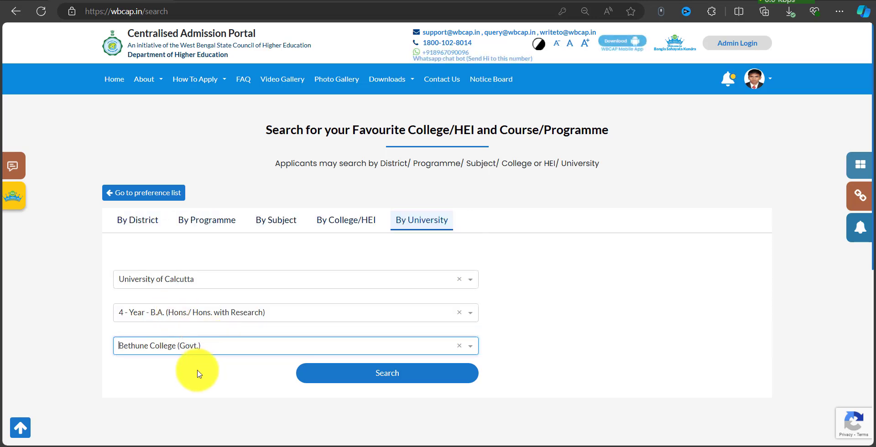
{"action": "left_click", "coordinate": [370, 372]}
Check Bethune College's English B.A. eligibility: not eligible, male students not allowed.
{"action": "scroll", "coordinate": [411, 315], "scroll_direction": "down", "scroll_amount": 4}
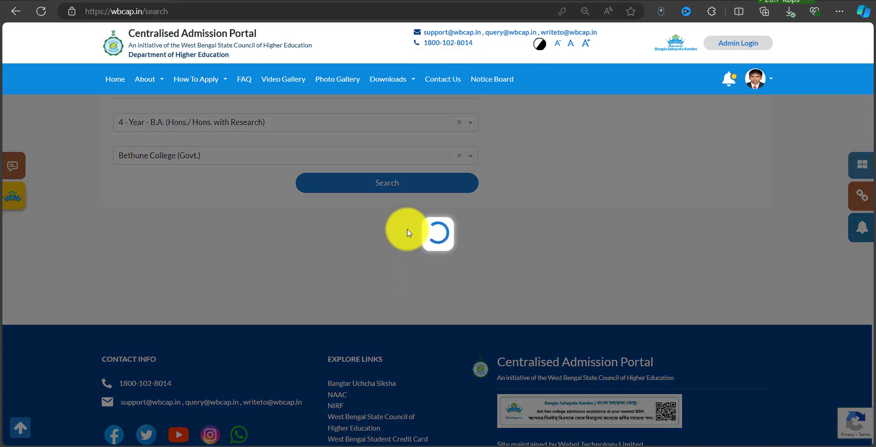
{"action": "scroll", "coordinate": [484, 201], "scroll_direction": "down", "scroll_amount": 5}
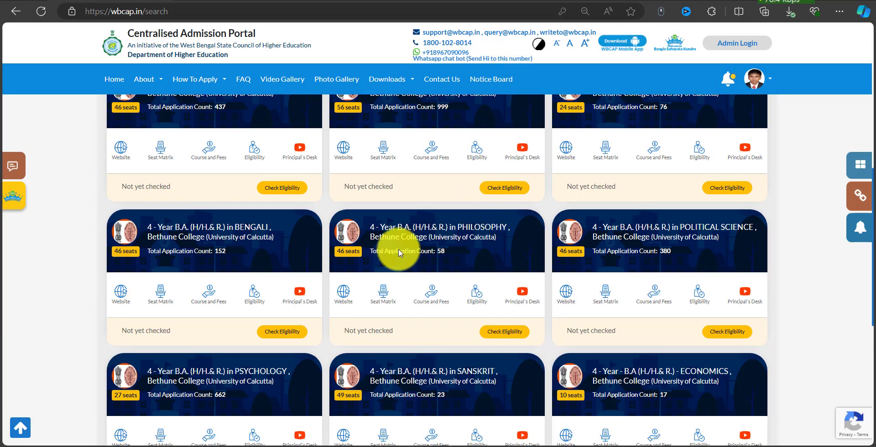
{"action": "scroll", "coordinate": [399, 253], "scroll_direction": "up", "scroll_amount": 2}
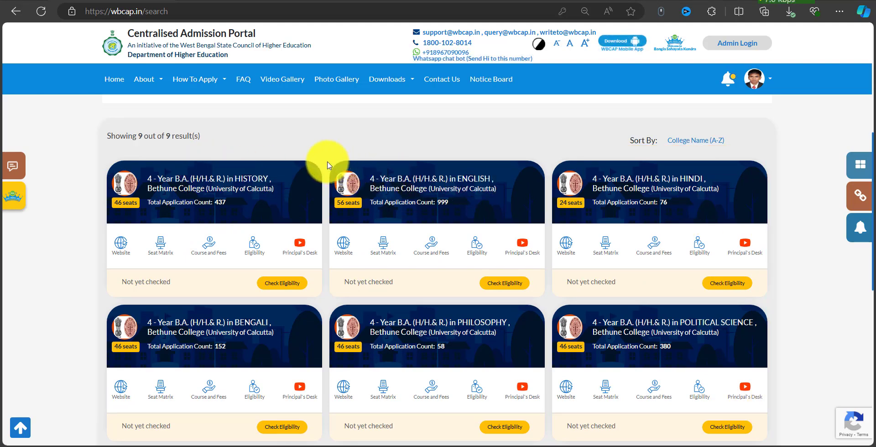
{"action": "left_click", "coordinate": [506, 283]}
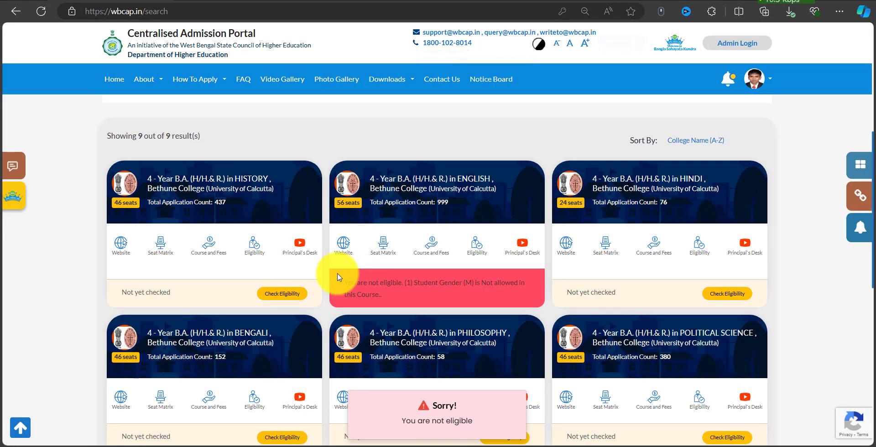
{"action": "mouse_move", "coordinate": [339, 277]}
{"action": "left_mouse_down"}
{"action": "mouse_move", "coordinate": [499, 312]}
{"action": "mouse_move", "coordinate": [516, 301]}
{"action": "left_mouse_up"}
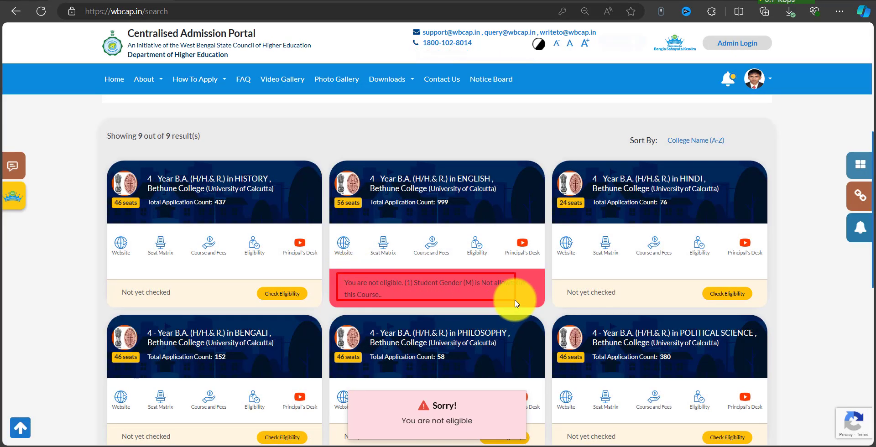
{"action": "left_click_drag", "start_coordinate": [436, 289], "coordinate": [485, 289]}
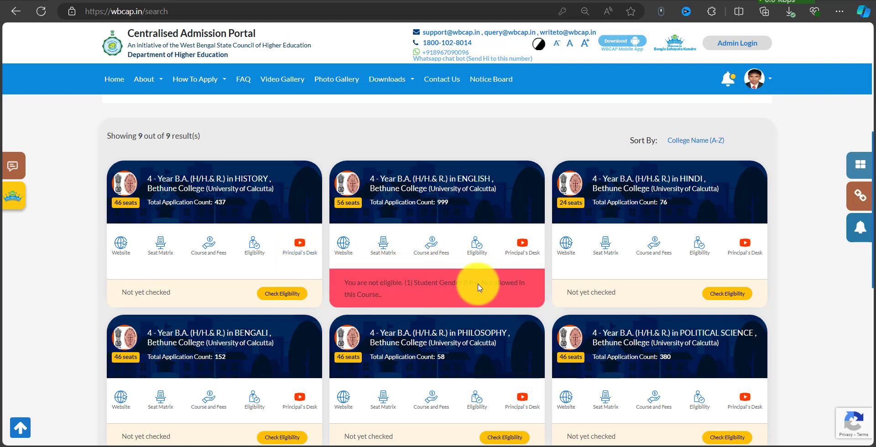
{"action": "scroll", "coordinate": [524, 228], "scroll_direction": "up", "scroll_amount": 4}
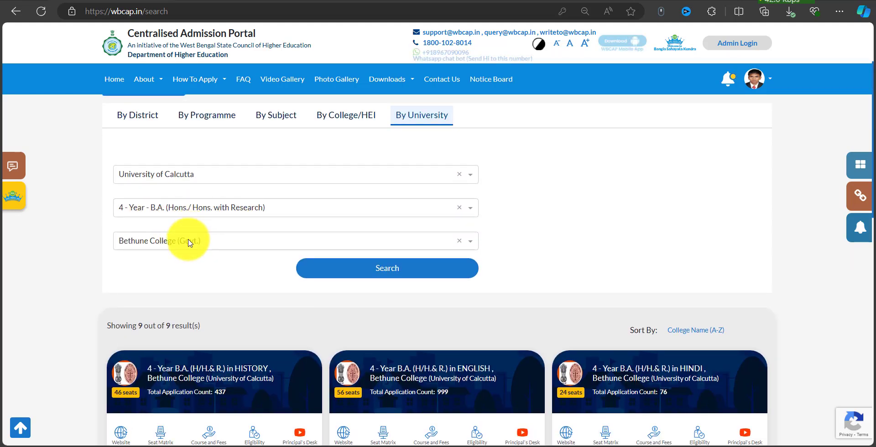
Search Asutosh College's B.A. courses and confirm eligibility for the English course.
{"action": "left_click", "coordinate": [190, 243]}
{"action": "scroll", "coordinate": [199, 327], "scroll_direction": "up", "scroll_amount": 2}
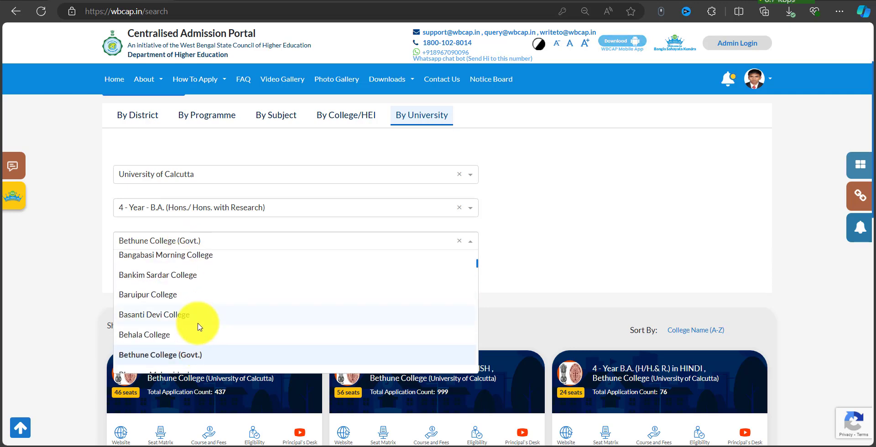
{"action": "scroll", "coordinate": [174, 311], "scroll_direction": "up", "scroll_amount": 2}
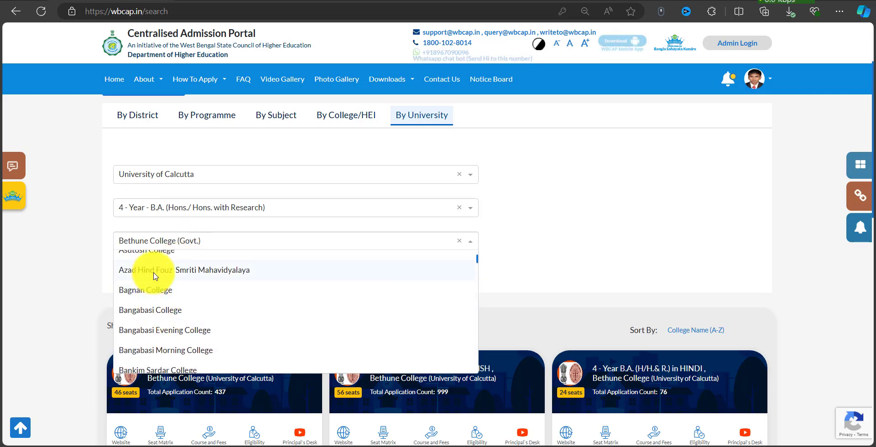
{"action": "scroll", "coordinate": [156, 292], "scroll_direction": "up", "scroll_amount": 2}
{"action": "left_click", "coordinate": [157, 341]}
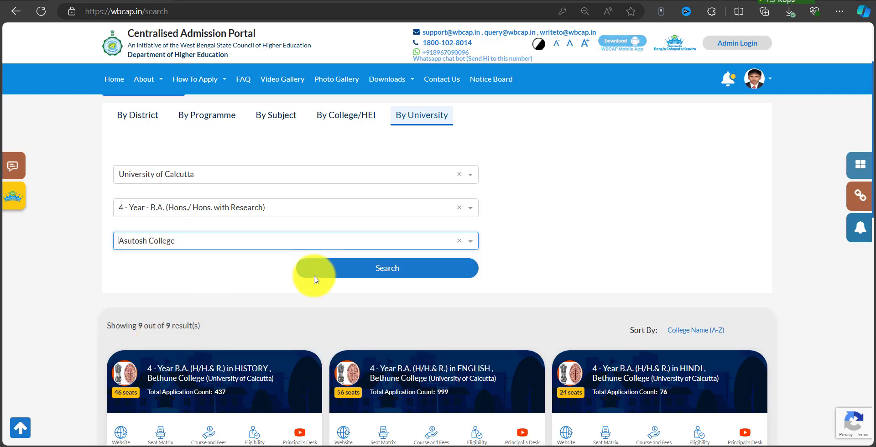
{"action": "left_click", "coordinate": [400, 261]}
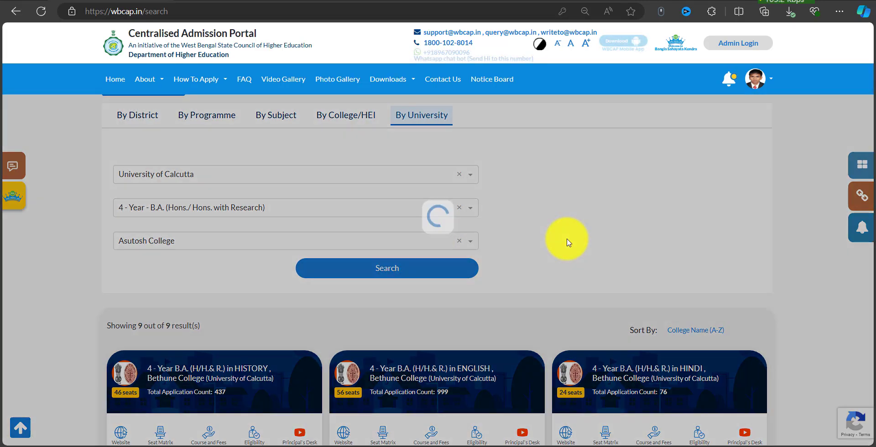
{"action": "scroll", "coordinate": [508, 272], "scroll_direction": "down", "scroll_amount": 3}
{"action": "scroll", "coordinate": [508, 273], "scroll_direction": "down", "scroll_amount": 1}
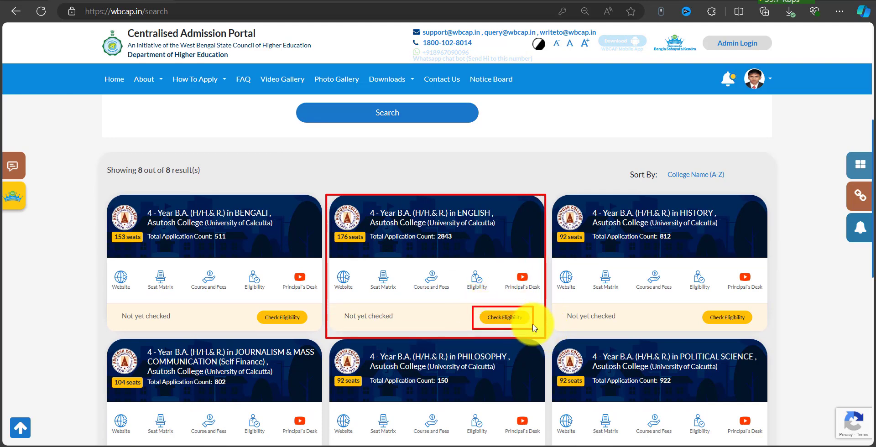
{"action": "left_click", "coordinate": [505, 315]}
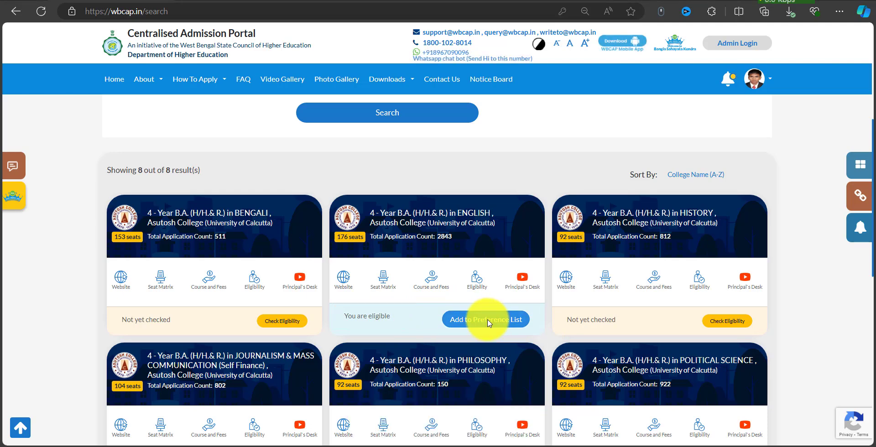
Add Asutosh College English B.A. with History and Sociology minors as preference 1.
{"action": "left_click", "coordinate": [489, 322]}
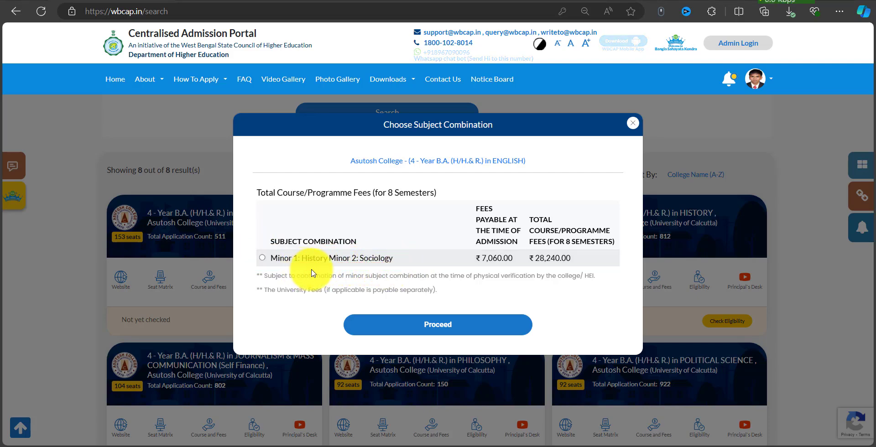
{"action": "left_click", "coordinate": [263, 259]}
{"action": "left_click", "coordinate": [422, 321]}
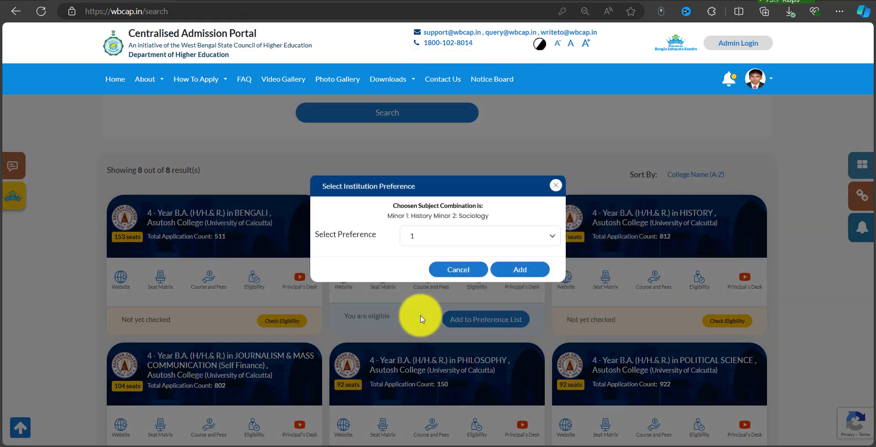
{"action": "left_click", "coordinate": [436, 248]}
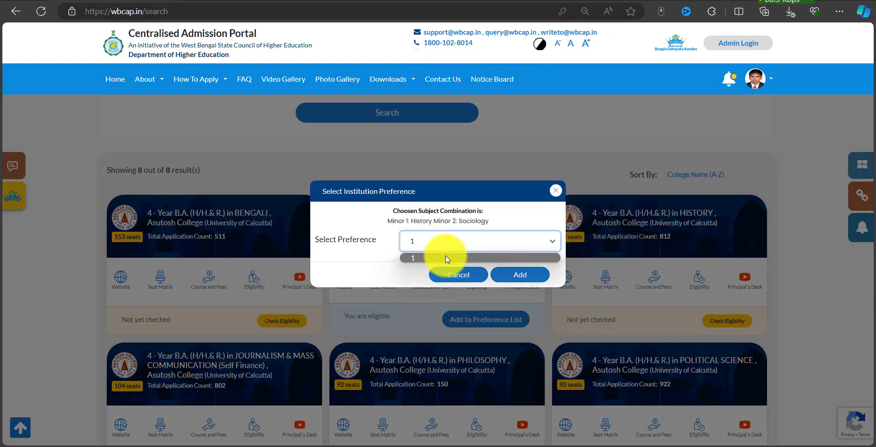
{"action": "left_click", "coordinate": [446, 259]}
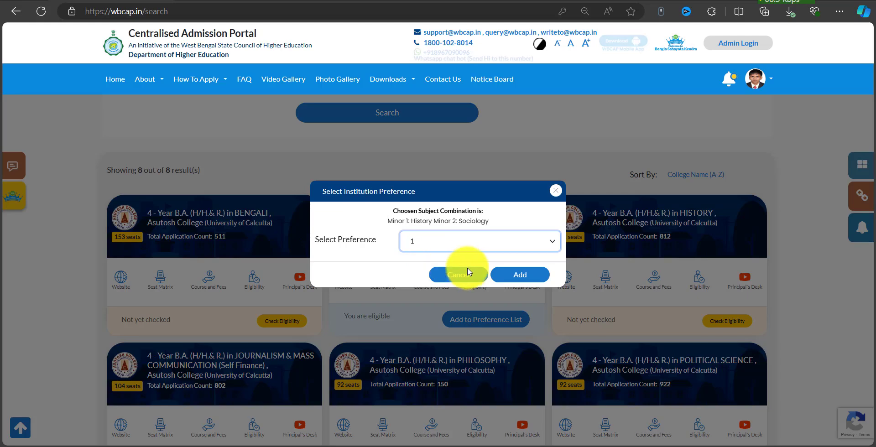
{"action": "left_click", "coordinate": [535, 276]}
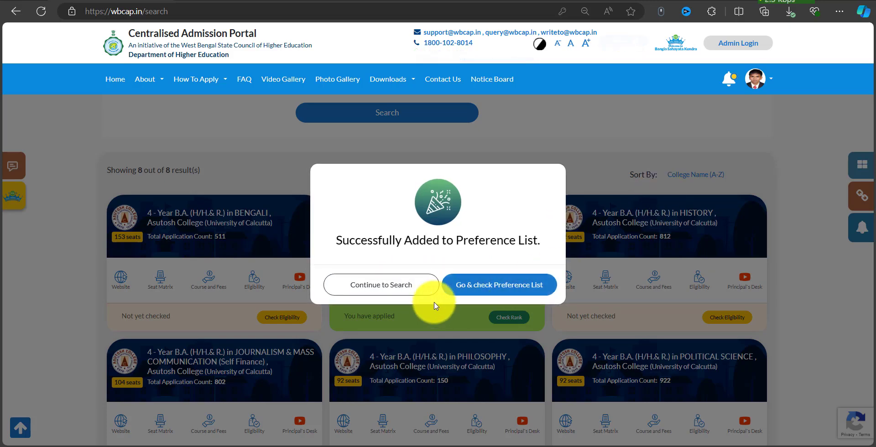
{"action": "left_click", "coordinate": [417, 286]}
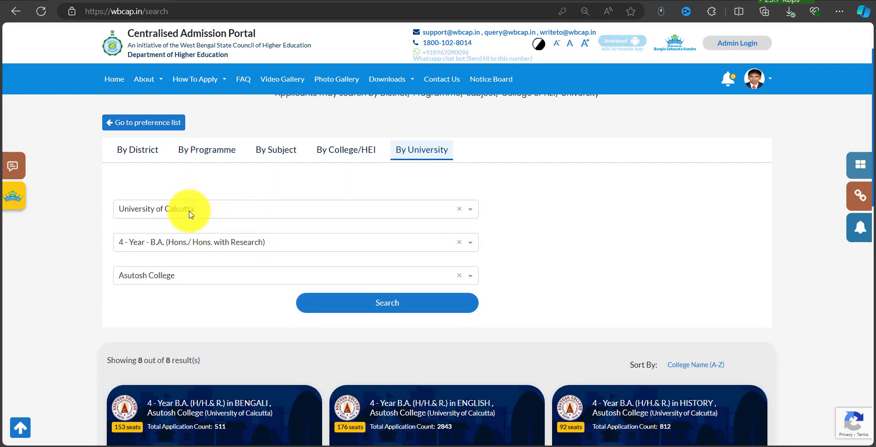
Search 3-Year Multidisciplinary B.A. courses at Bolpur College, The University of Burdwan.
{"action": "left_click", "coordinate": [191, 213]}
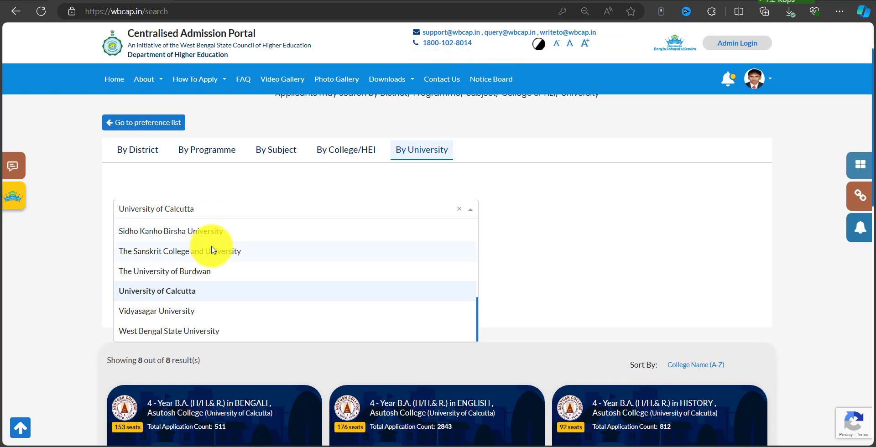
{"action": "type", "text": "BUR"}
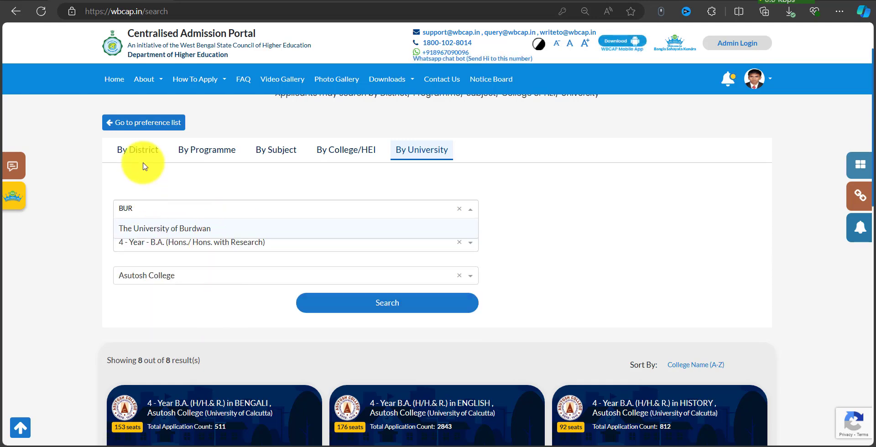
{"action": "left_click", "coordinate": [172, 229]}
{"action": "left_click", "coordinate": [187, 242]}
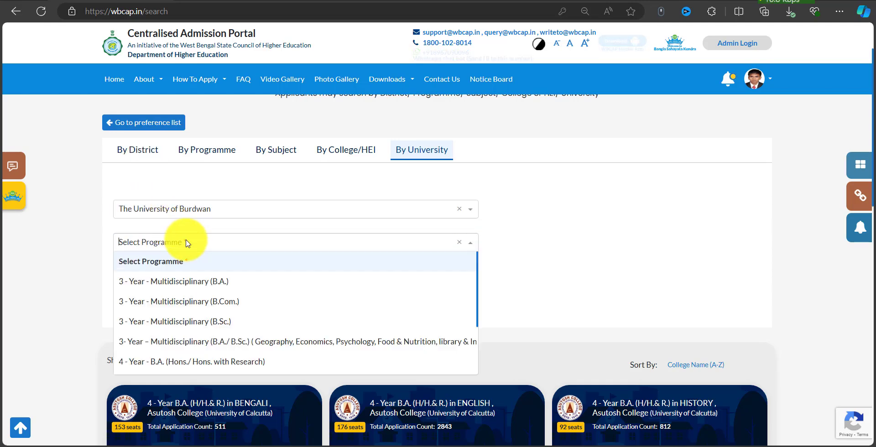
{"action": "left_click", "coordinate": [205, 281]}
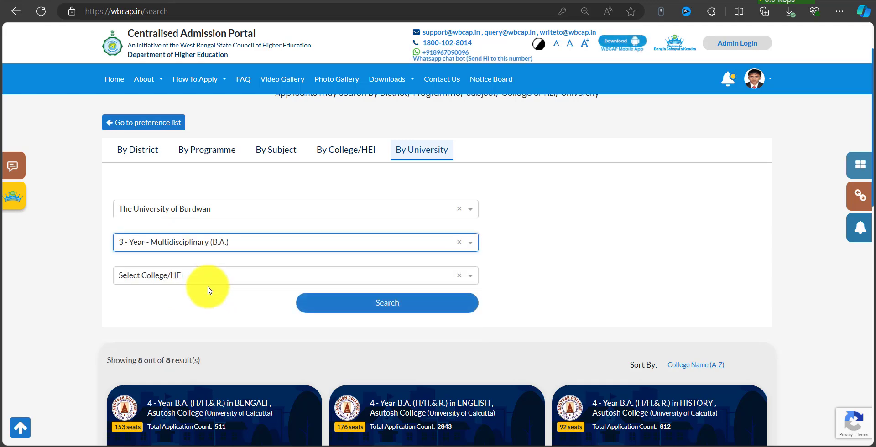
{"action": "left_click", "coordinate": [199, 277]}
{"action": "scroll", "coordinate": [415, 288], "scroll_direction": "down", "scroll_amount": 5}
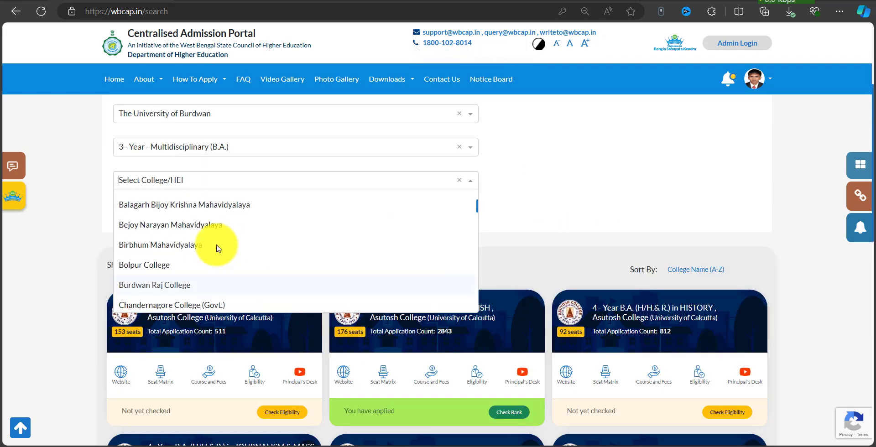
{"action": "left_click", "coordinate": [157, 270]}
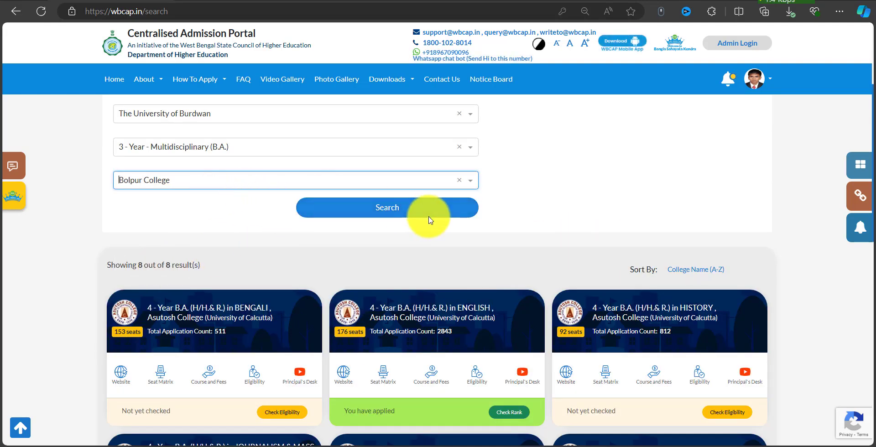
{"action": "left_click", "coordinate": [446, 213]}
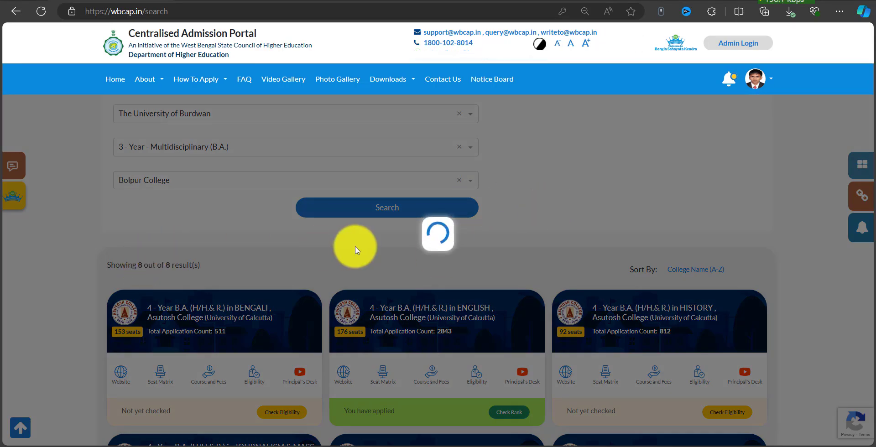
{"action": "scroll", "coordinate": [283, 305], "scroll_direction": "down", "scroll_amount": 1}
{"action": "scroll", "coordinate": [284, 301], "scroll_direction": "down", "scroll_amount": 4}
{"action": "scroll", "coordinate": [435, 237], "scroll_direction": "up", "scroll_amount": 2}
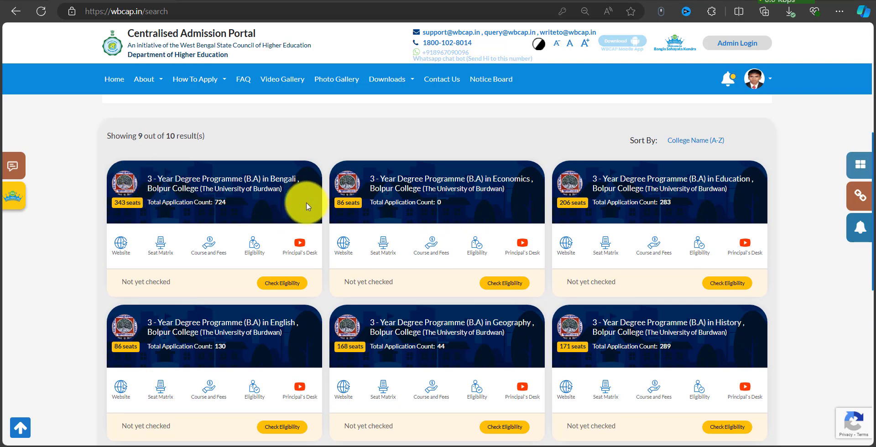
Check Bolpur College Bengali B.A. eligibility, choose Political Science minor, and set preference 2.
{"action": "left_click", "coordinate": [276, 284]}
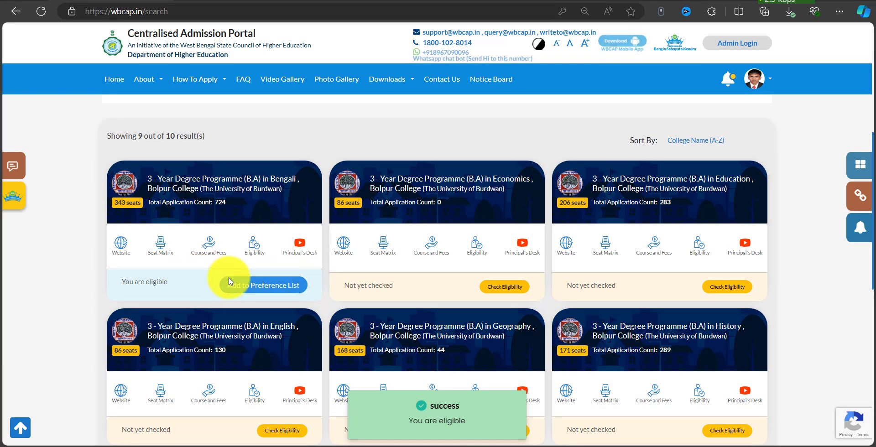
{"action": "left_click", "coordinate": [259, 286]}
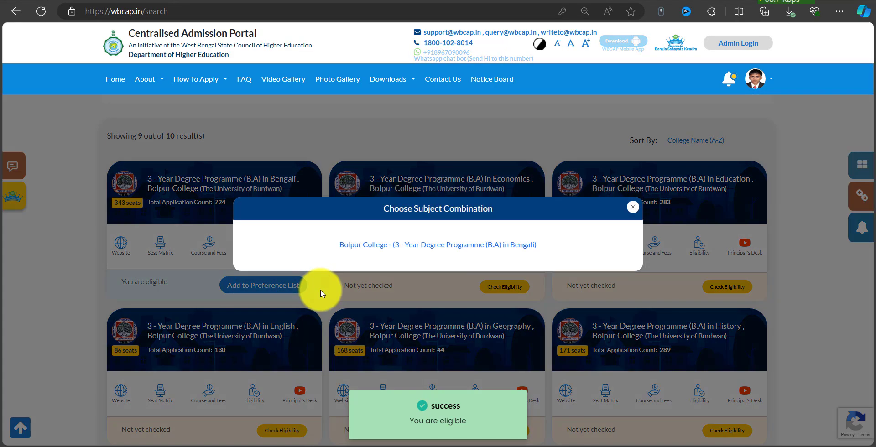
{"action": "left_click", "coordinate": [392, 251]}
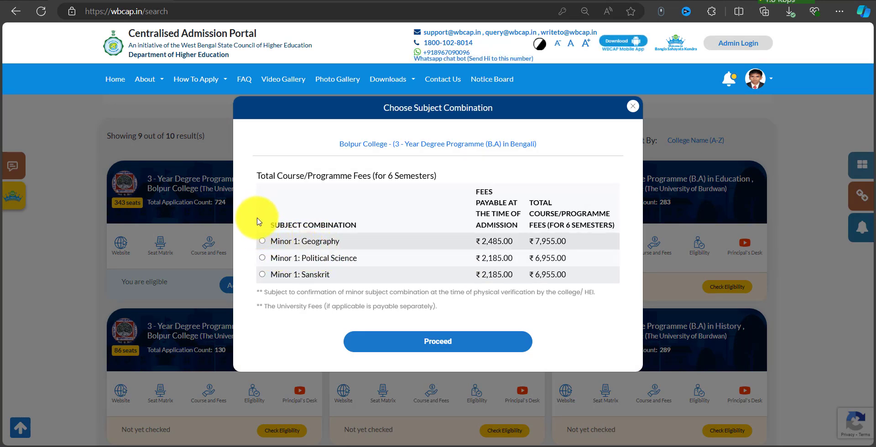
{"action": "left_click_drag", "start_coordinate": [256, 214], "coordinate": [356, 281]}
{"action": "key", "text": "Escape"}
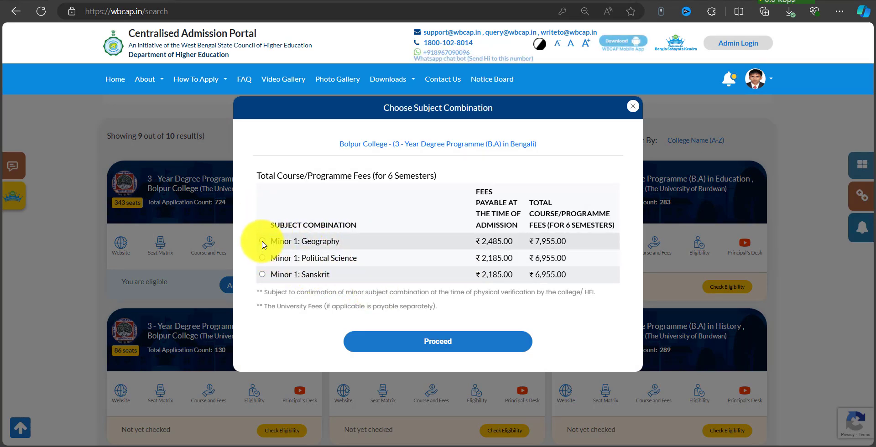
{"action": "left_click", "coordinate": [263, 241]}
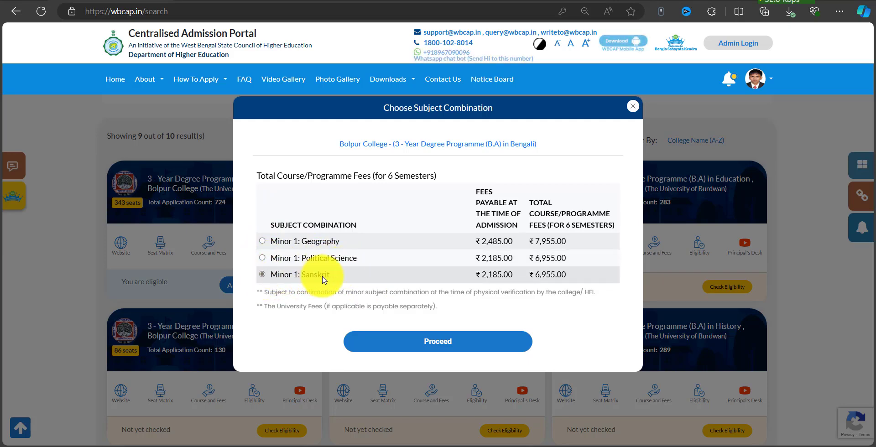
{"action": "left_click", "coordinate": [420, 346]}
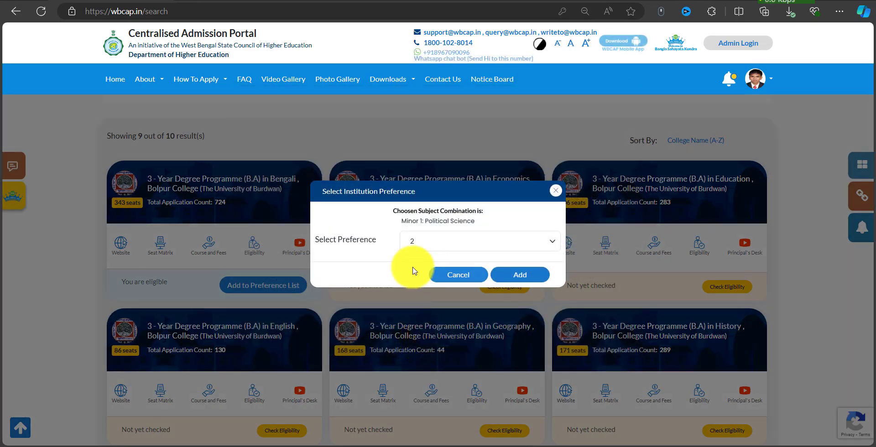
{"action": "left_click", "coordinate": [446, 249]}
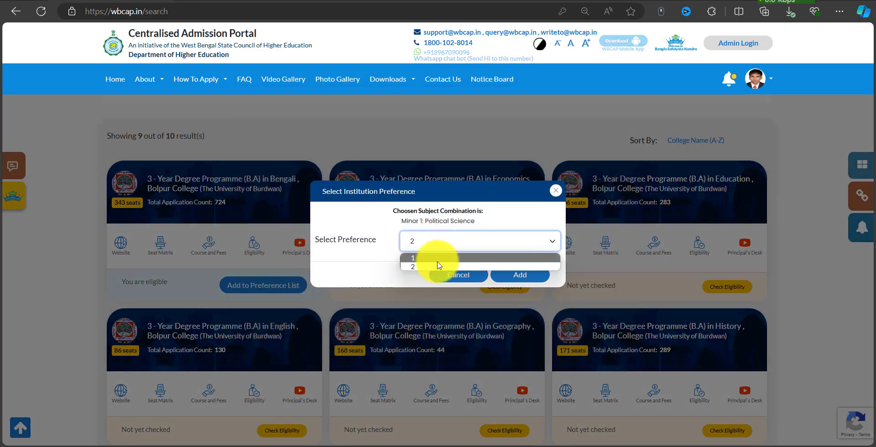
{"action": "left_click", "coordinate": [404, 277]}
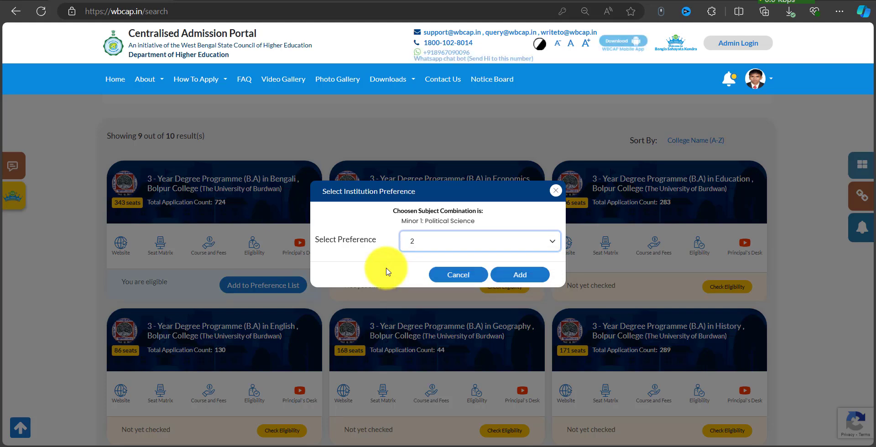
Add the Bengali course as preference 2 and switch to the 4-Year B.A. (Hons.) programme.
{"action": "left_click", "coordinate": [528, 274]}
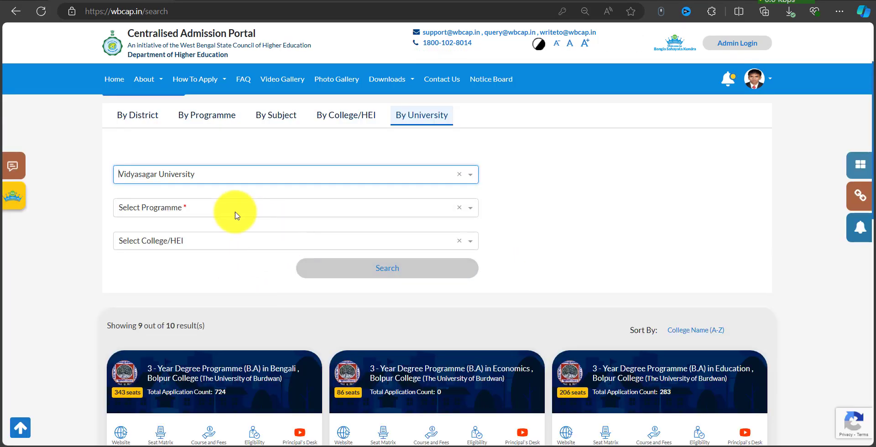
{"action": "left_click", "coordinate": [229, 213]}
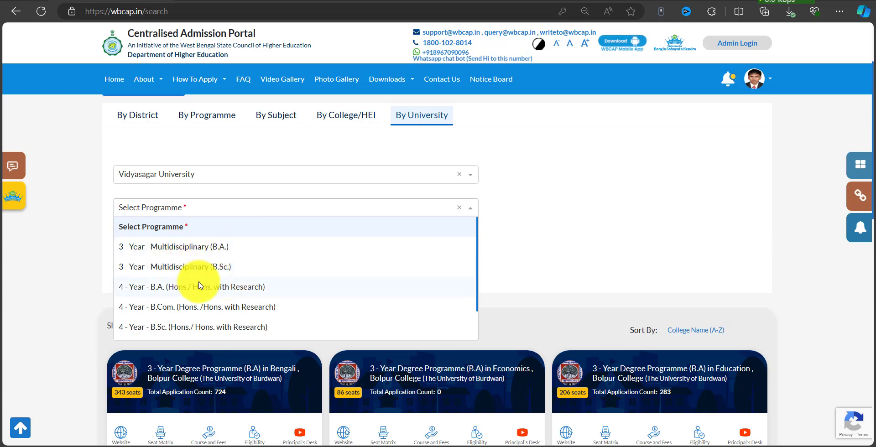
{"action": "left_click", "coordinate": [203, 287]}
Search Tamralipta Mahavidyalaya's courses and confirm eligibility for the Bengali B.A.
{"action": "left_click", "coordinate": [219, 241]}
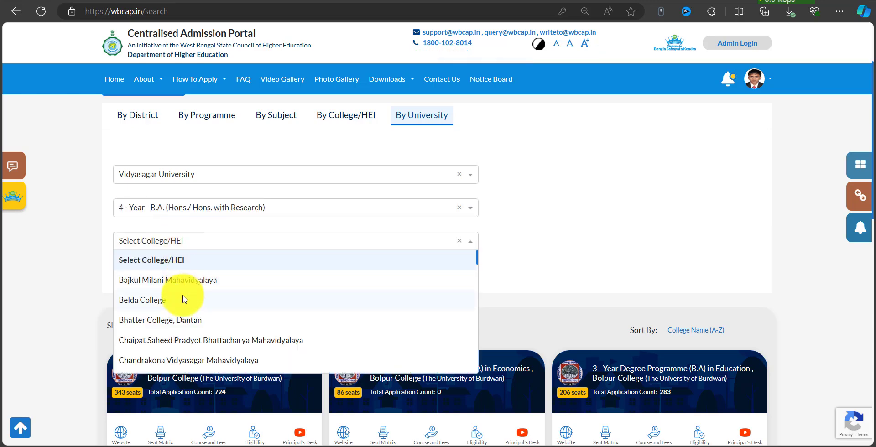
{"action": "scroll", "coordinate": [214, 292], "scroll_direction": "down", "scroll_amount": 5}
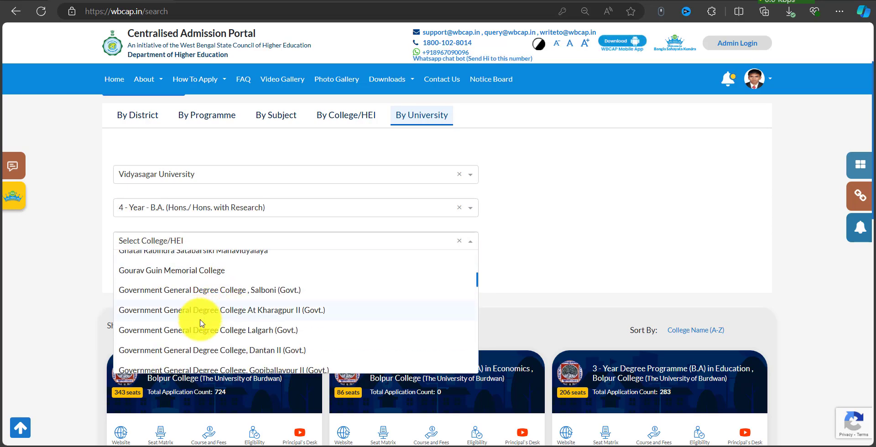
{"action": "scroll", "coordinate": [224, 324], "scroll_direction": "up", "scroll_amount": 5}
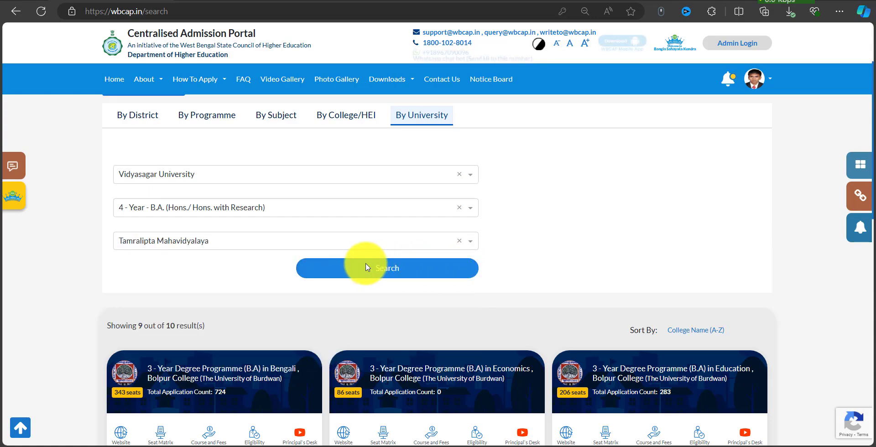
{"action": "left_click", "coordinate": [420, 268]}
{"action": "scroll", "coordinate": [368, 289], "scroll_direction": "down", "scroll_amount": 3}
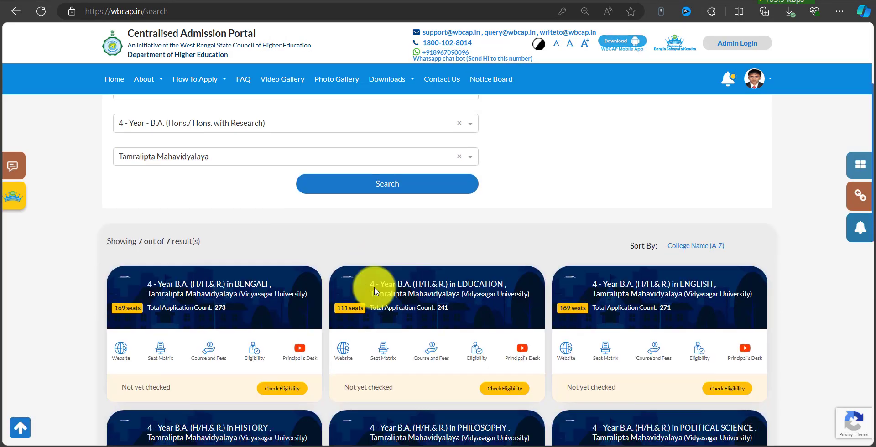
{"action": "scroll", "coordinate": [490, 264], "scroll_direction": "down", "scroll_amount": 5}
{"action": "scroll", "coordinate": [505, 283], "scroll_direction": "up", "scroll_amount": 2}
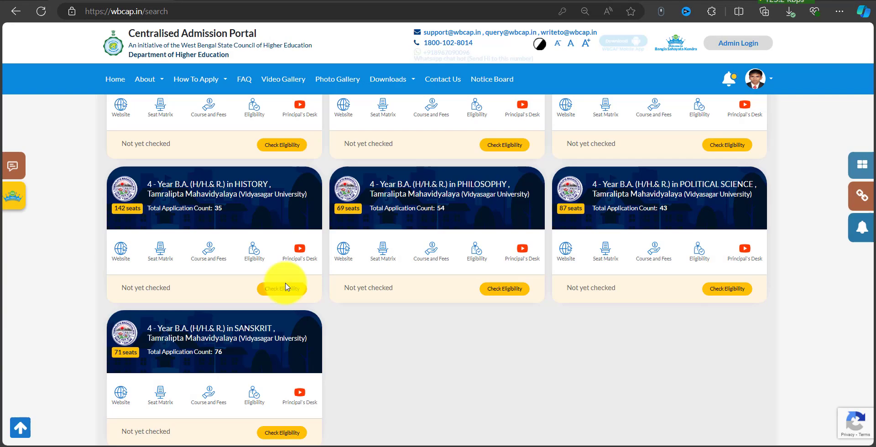
{"action": "scroll", "coordinate": [381, 305], "scroll_direction": "down", "scroll_amount": 2}
{"action": "scroll", "coordinate": [382, 305], "scroll_direction": "up", "scroll_amount": 6}
{"action": "scroll", "coordinate": [358, 293], "scroll_direction": "down", "scroll_amount": 2}
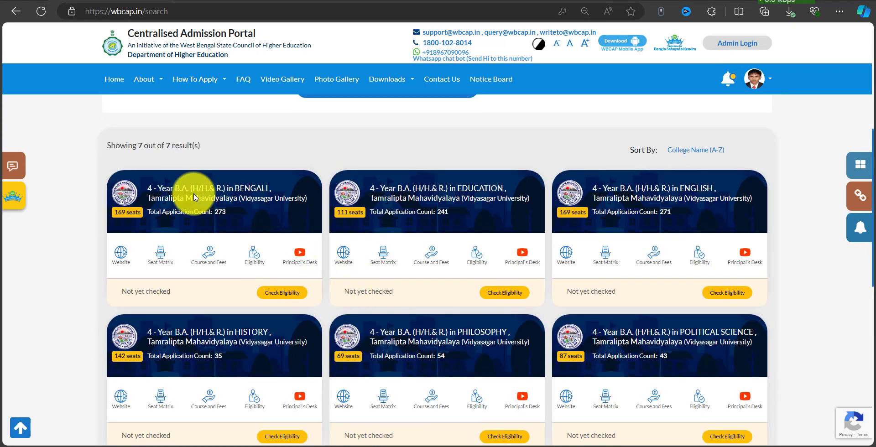
{"action": "left_click", "coordinate": [287, 294]}
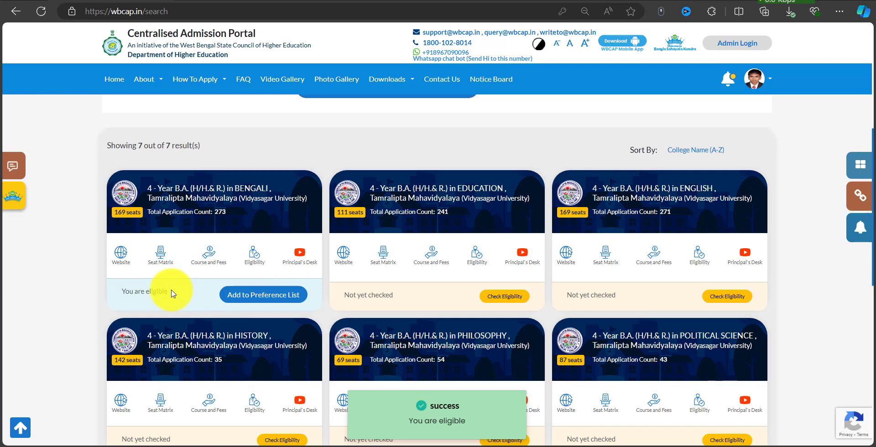
Page through the subject combinations for Tamralipta's B.A. Bengali to find History with Political Science minors.
{"action": "left_click", "coordinate": [278, 296]}
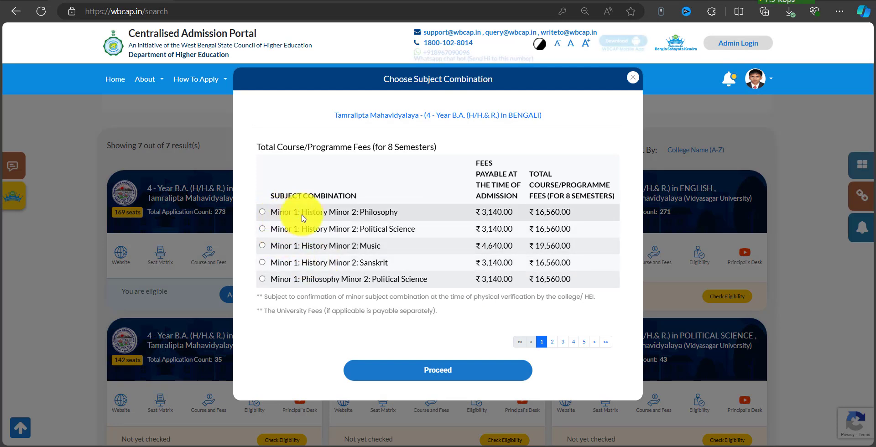
{"action": "left_click", "coordinate": [292, 245]}
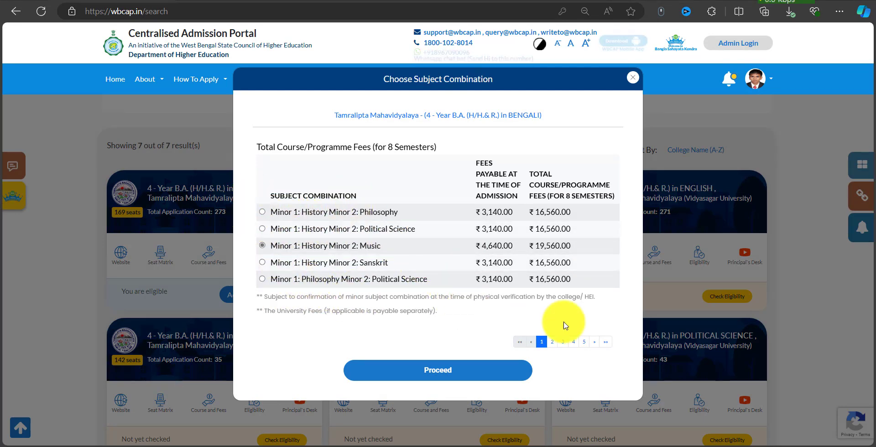
{"action": "left_click", "coordinate": [563, 342]}
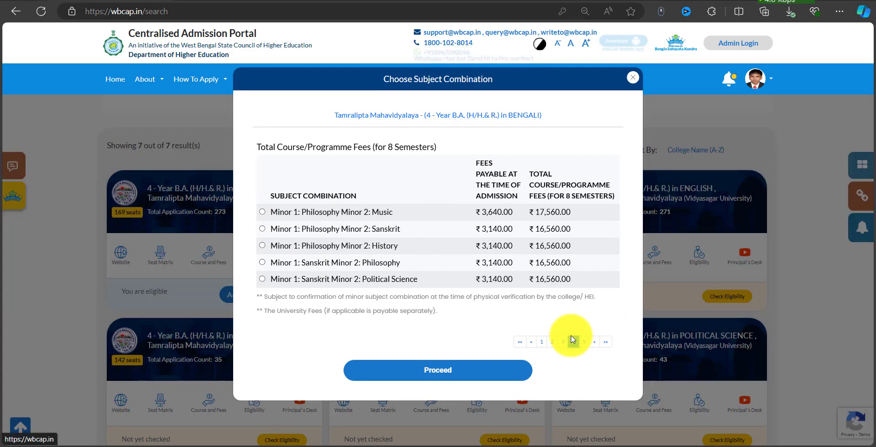
{"action": "left_click", "coordinate": [573, 342]}
{"action": "left_click_drag", "start_coordinate": [505, 325], "coordinate": [597, 352]}
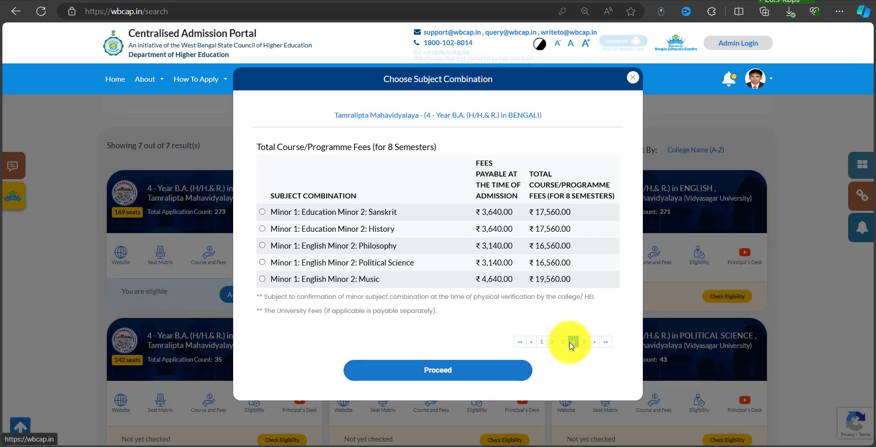
{"action": "left_click", "coordinate": [542, 343]}
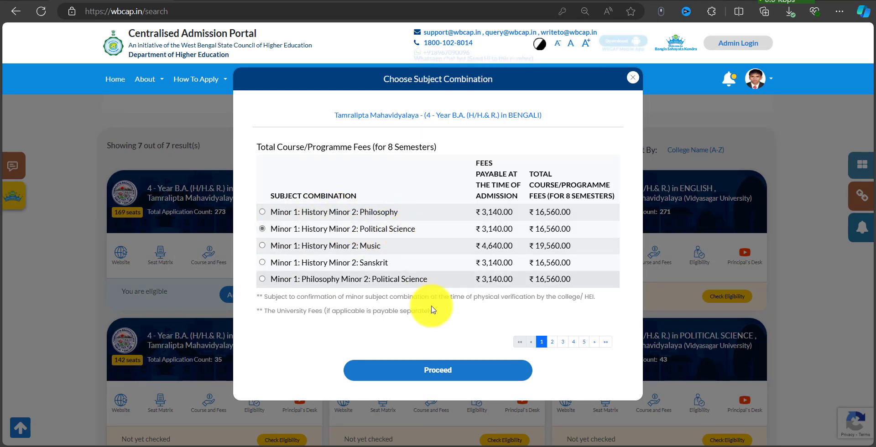
Proceed with History and Political Science minors and save the course as preference 3.
{"action": "left_click", "coordinate": [436, 371]}
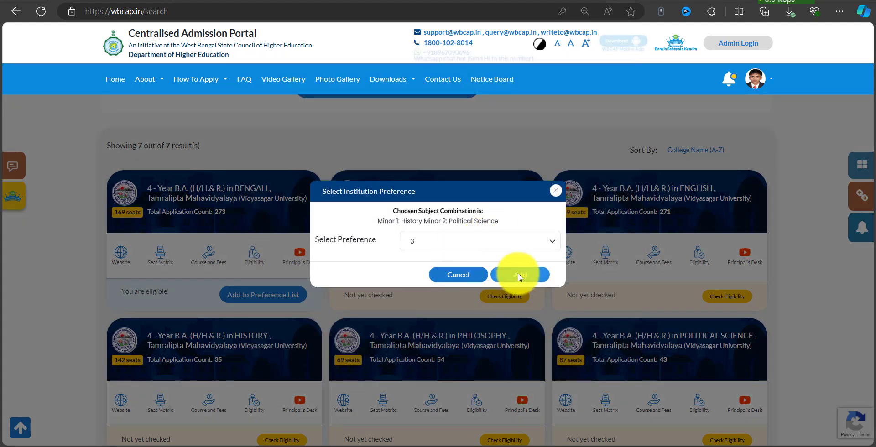
{"action": "left_click", "coordinate": [518, 277]}
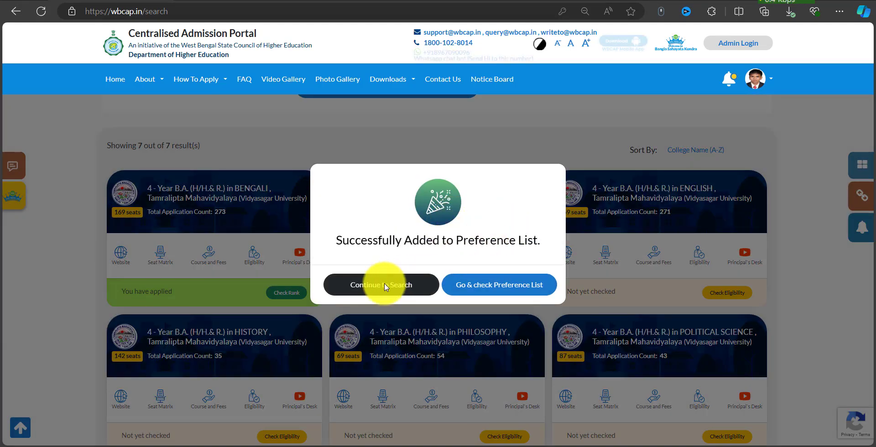
{"action": "left_click", "coordinate": [384, 287]}
{"action": "scroll", "coordinate": [337, 277], "scroll_direction": "up", "scroll_amount": 4}
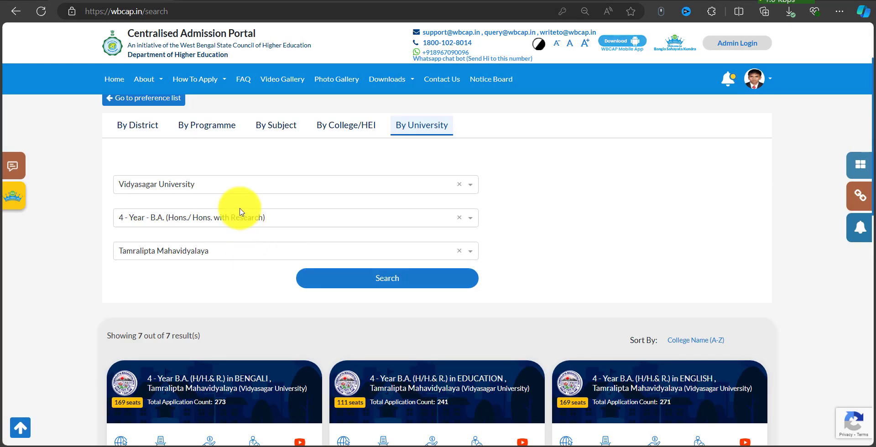
Search West Bengal State University's 4-year B.A. Hons courses at Acharya Prafulla Chandra College.
{"action": "left_click", "coordinate": [234, 191]}
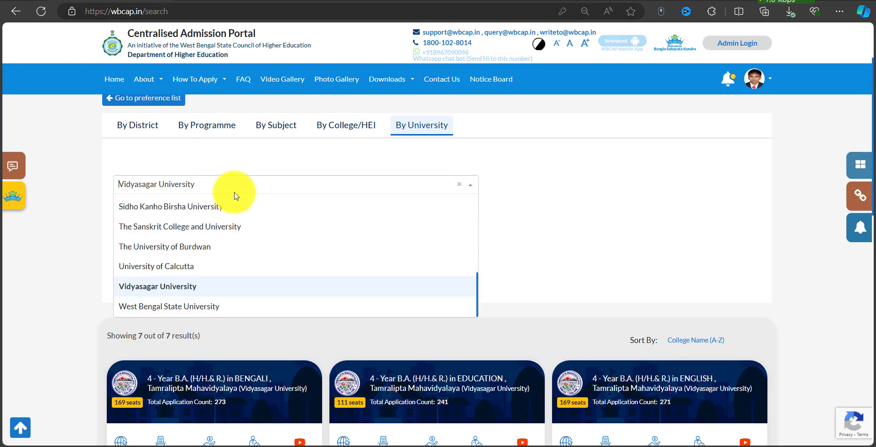
{"action": "left_click", "coordinate": [203, 308]}
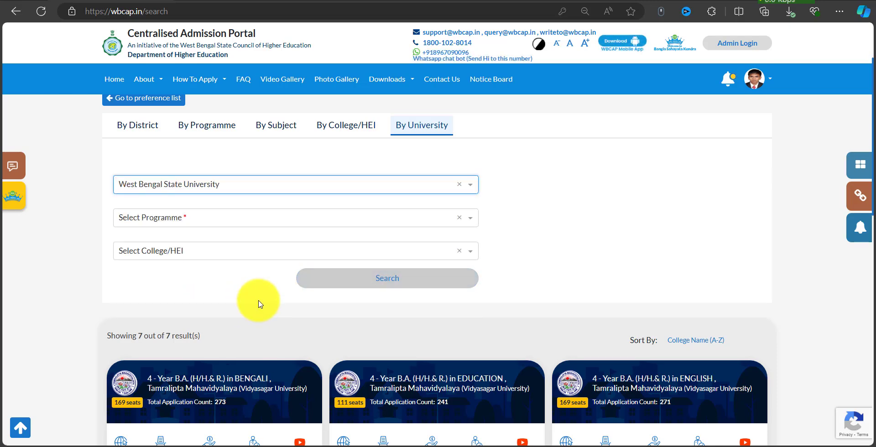
{"action": "left_click", "coordinate": [190, 218]}
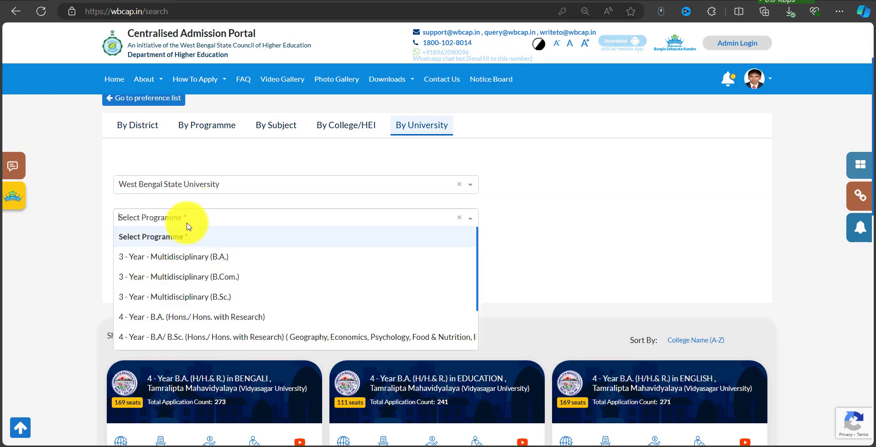
{"action": "left_click", "coordinate": [204, 321]}
{"action": "left_click", "coordinate": [198, 254]}
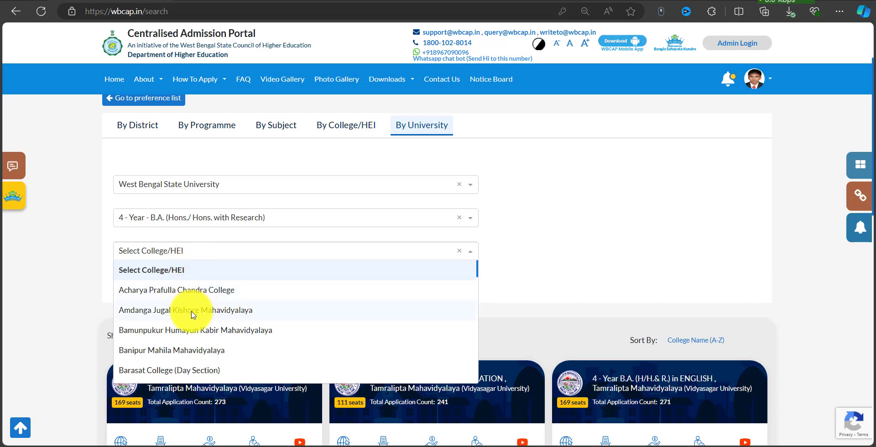
{"action": "left_click", "coordinate": [225, 297]}
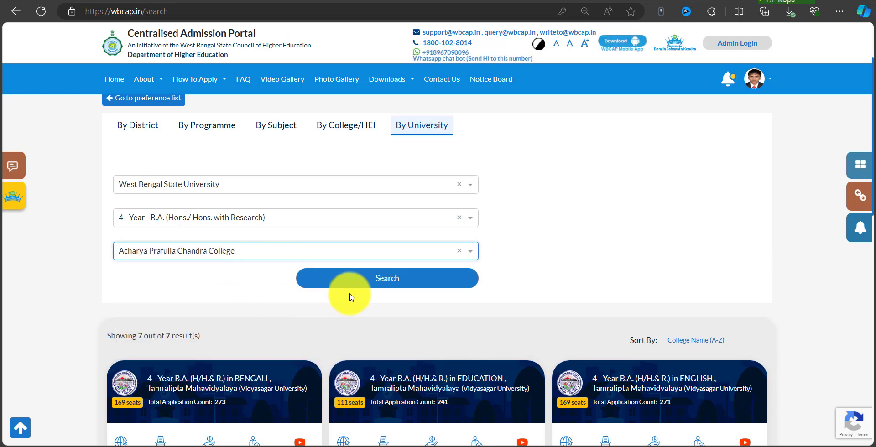
{"action": "left_click", "coordinate": [381, 284]}
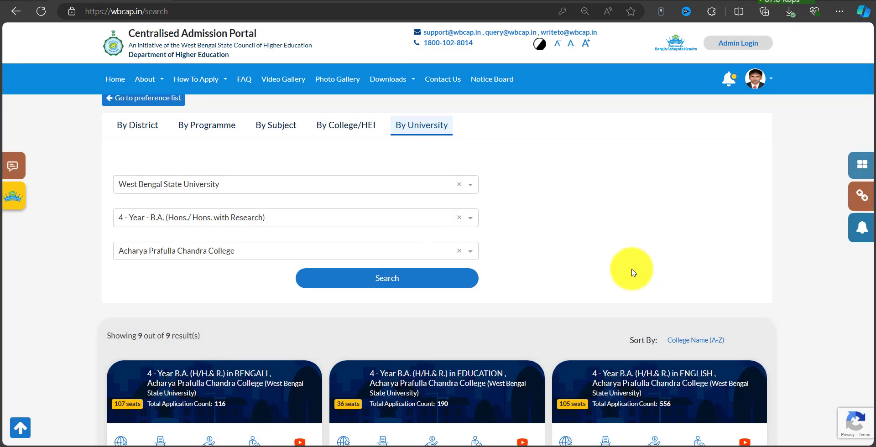
{"action": "scroll", "coordinate": [634, 270], "scroll_direction": "down", "scroll_amount": 10}
{"action": "scroll", "coordinate": [475, 219], "scroll_direction": "down", "scroll_amount": 3}
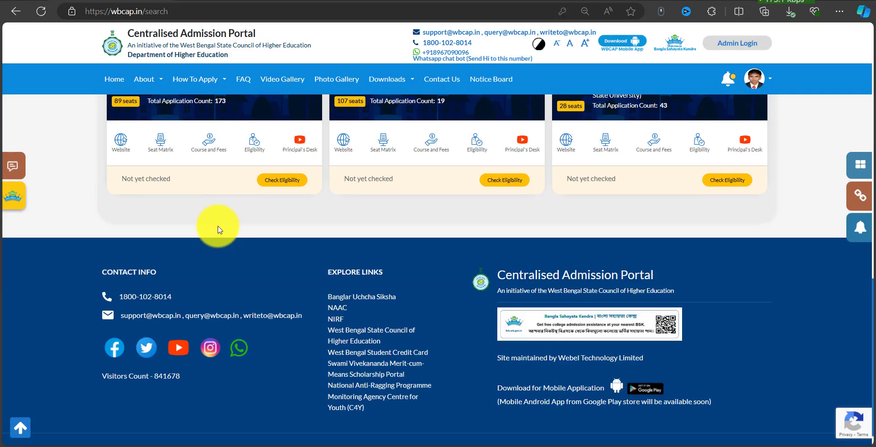
{"action": "scroll", "coordinate": [716, 347], "scroll_direction": "up", "scroll_amount": 4}
Add Human Development with Philosophy and Education minors as preference 4.
{"action": "left_click", "coordinate": [723, 372]}
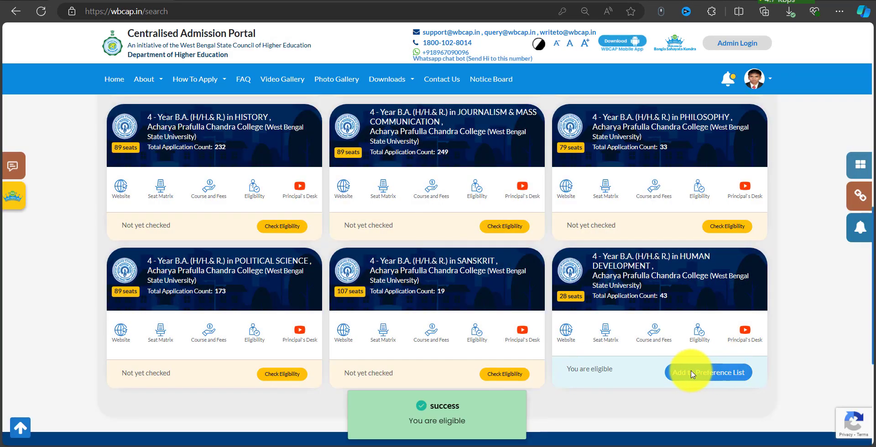
{"action": "left_click", "coordinate": [727, 375]}
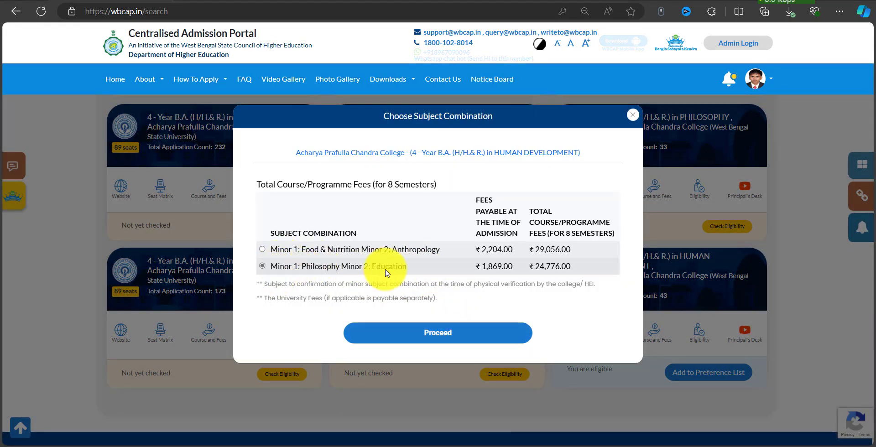
{"action": "left_click", "coordinate": [426, 337]}
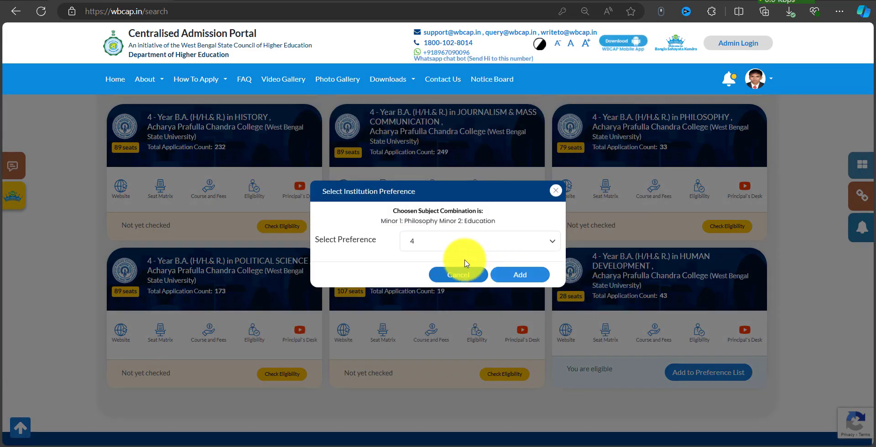
{"action": "left_click", "coordinate": [505, 278]}
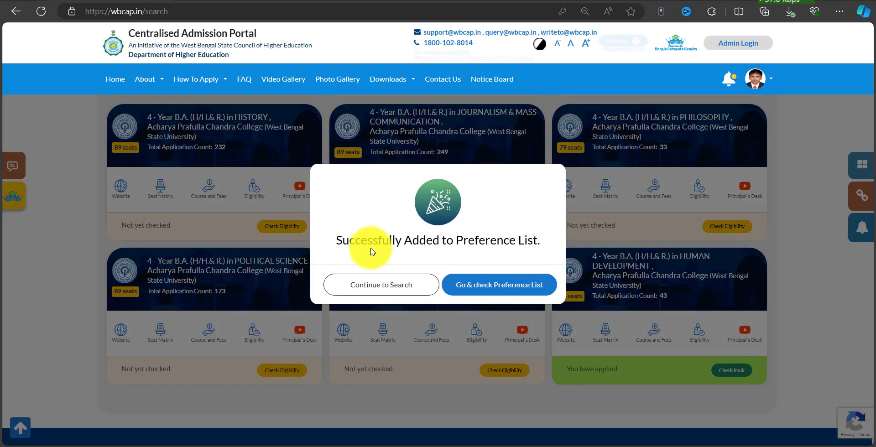
{"action": "left_click", "coordinate": [403, 285]}
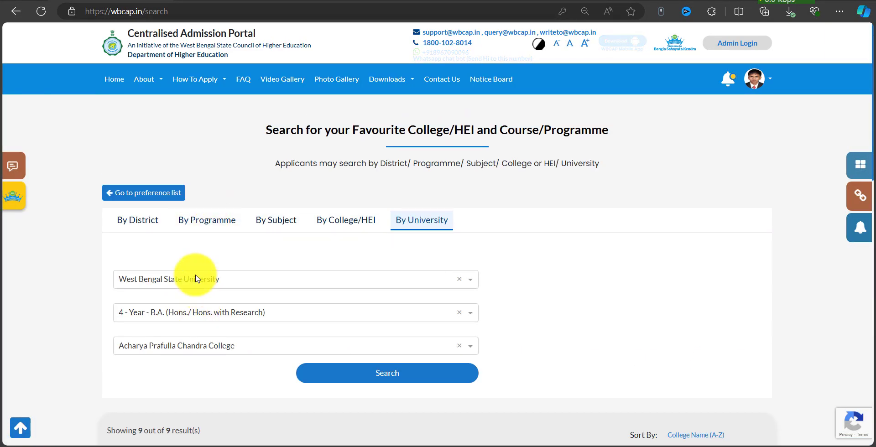
Search Sidho Kanho Birsha University's 4-Year B.A. courses at J.K.College, Purulia.
{"action": "left_click", "coordinate": [197, 279]}
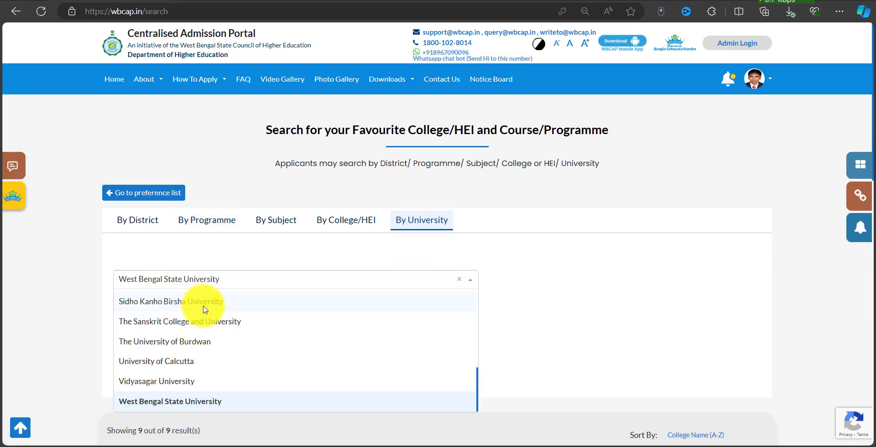
{"action": "left_click", "coordinate": [208, 308]}
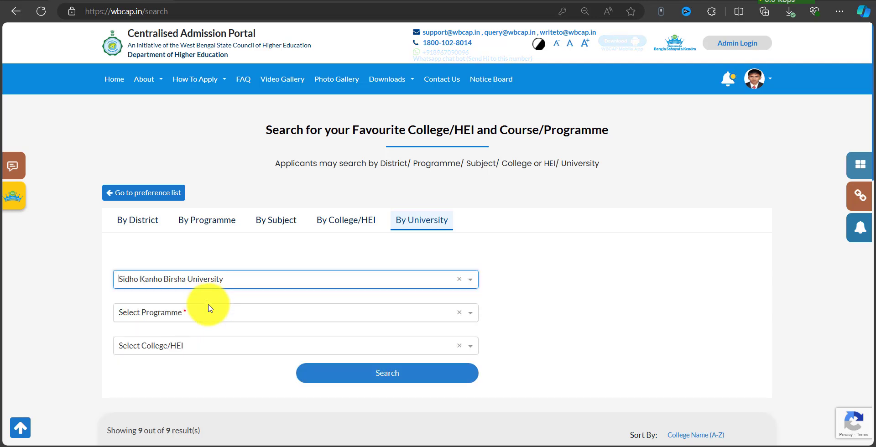
{"action": "left_click", "coordinate": [222, 315]}
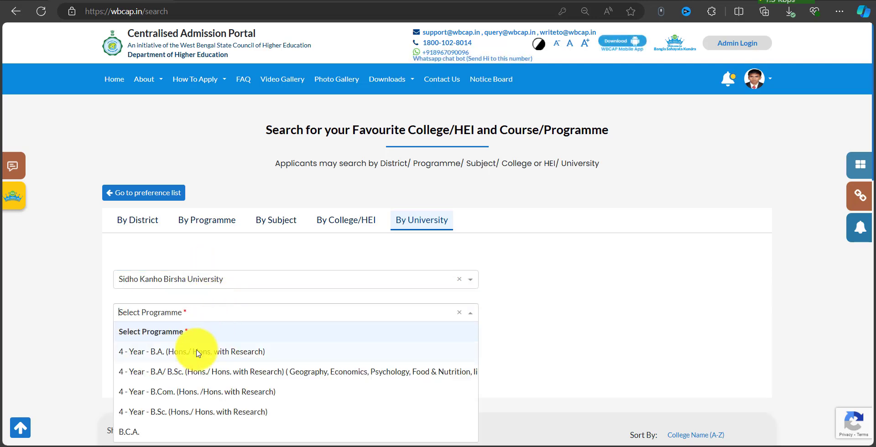
{"action": "left_click", "coordinate": [198, 358]}
{"action": "left_click", "coordinate": [182, 345]}
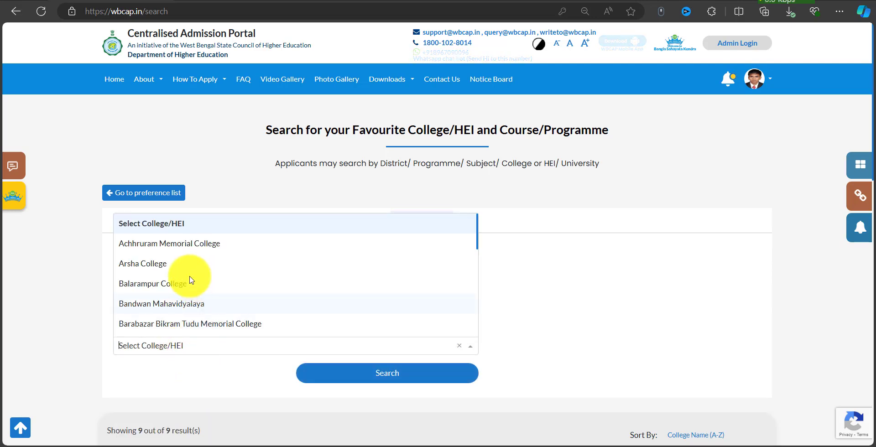
{"action": "scroll", "coordinate": [182, 288], "scroll_direction": "down", "scroll_amount": 3}
{"action": "scroll", "coordinate": [182, 289], "scroll_direction": "down", "scroll_amount": 3}
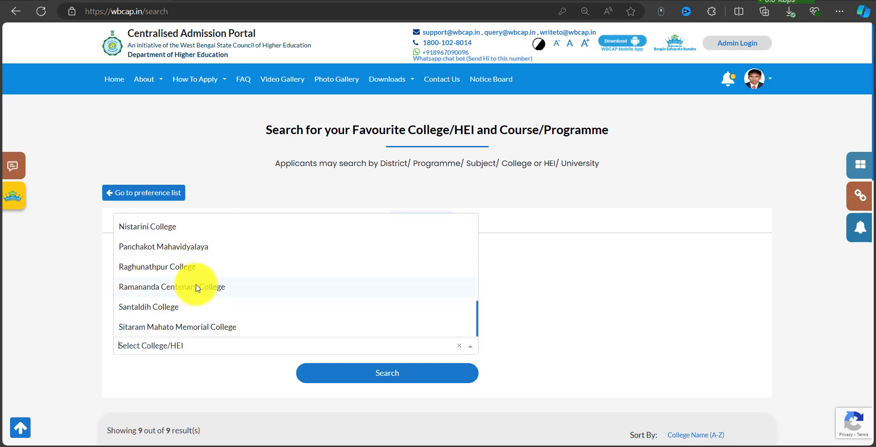
{"action": "scroll", "coordinate": [197, 289], "scroll_direction": "down", "scroll_amount": 4}
{"action": "scroll", "coordinate": [209, 293], "scroll_direction": "up", "scroll_amount": 9}
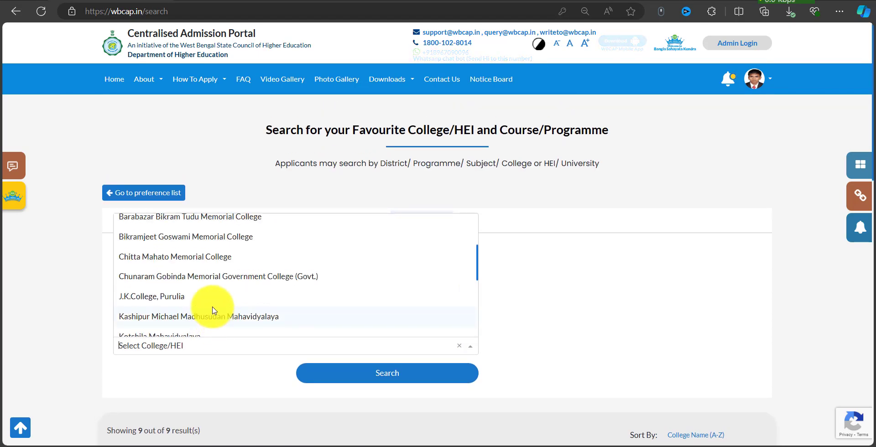
{"action": "left_click", "coordinate": [181, 296]}
{"action": "left_click", "coordinate": [352, 362]}
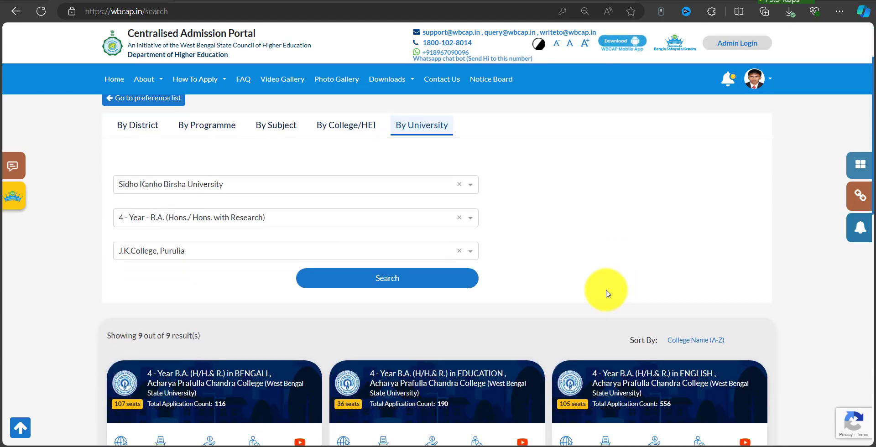
{"action": "scroll", "coordinate": [288, 333], "scroll_direction": "down", "scroll_amount": 3}
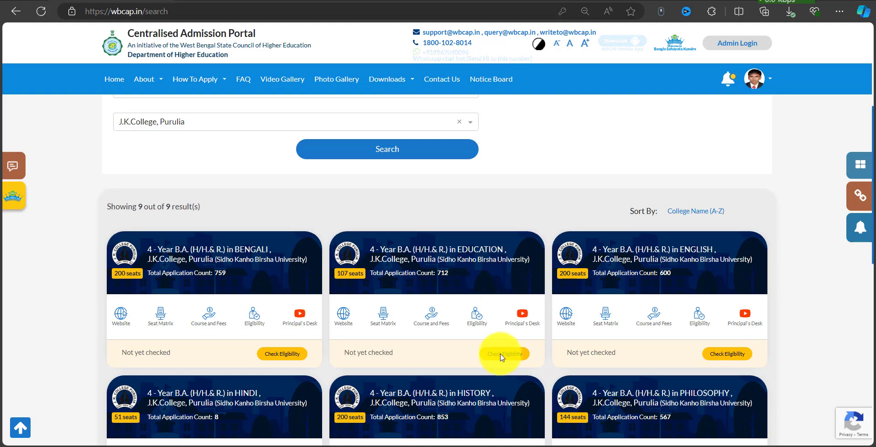
{"action": "scroll", "coordinate": [702, 223], "scroll_direction": "down", "scroll_amount": 2}
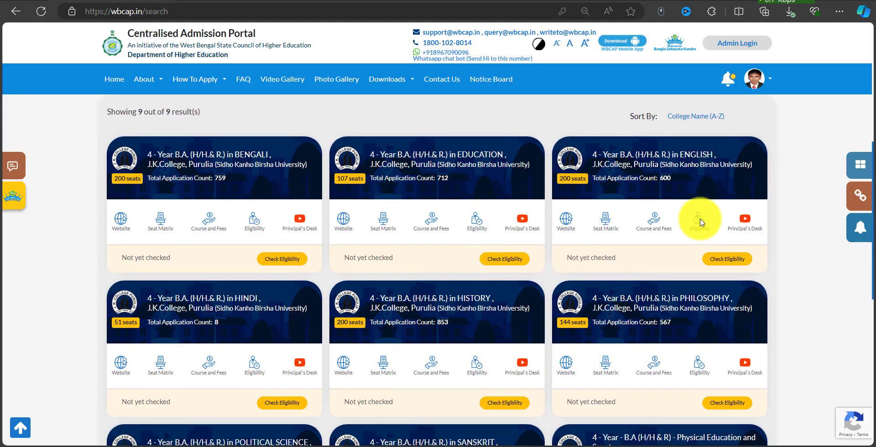
Add the English course with a Philosophy minor as preference 5.
{"action": "left_click", "coordinate": [728, 259]}
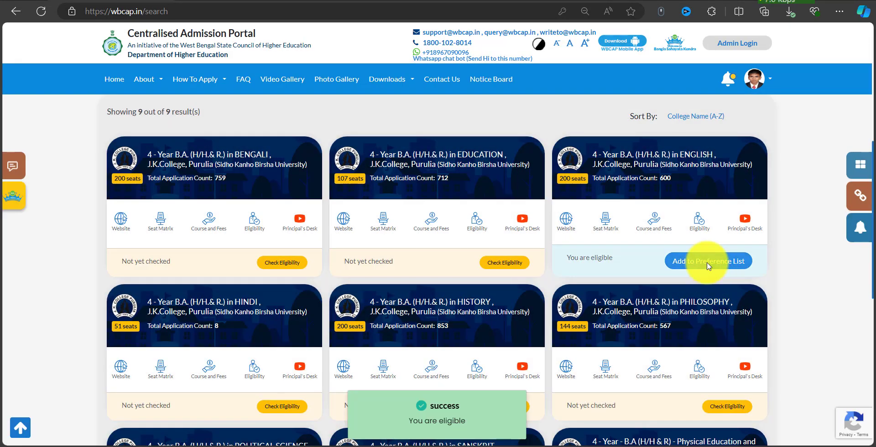
{"action": "left_click", "coordinate": [709, 264]}
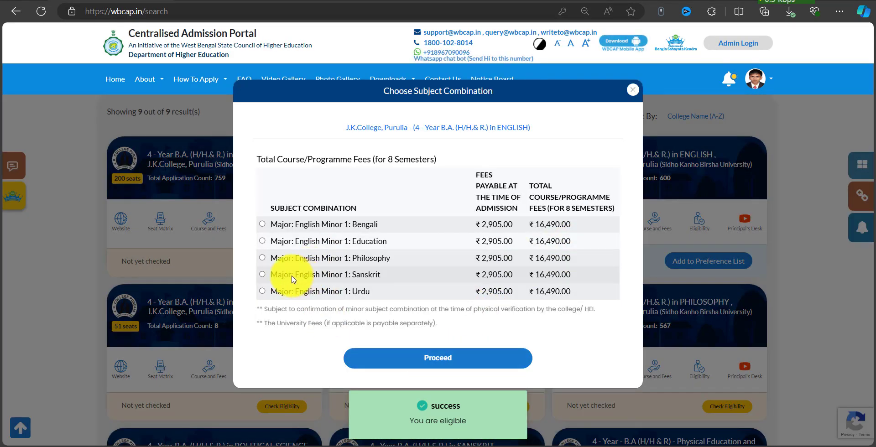
{"action": "left_click", "coordinate": [292, 276]}
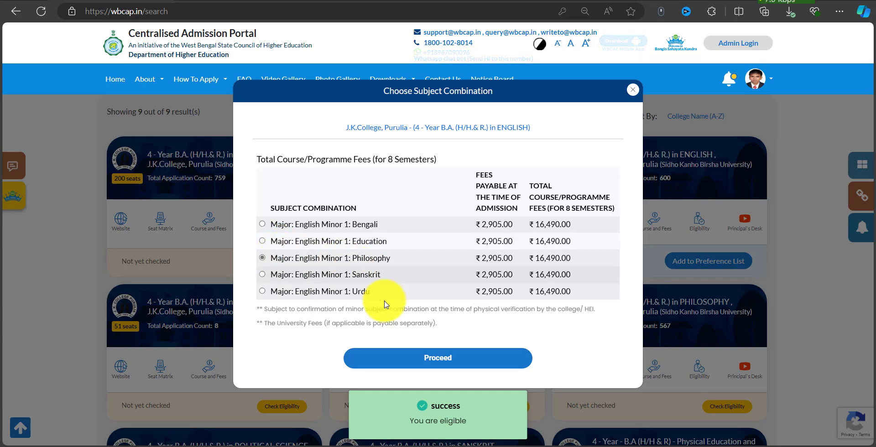
{"action": "left_click", "coordinate": [408, 358]}
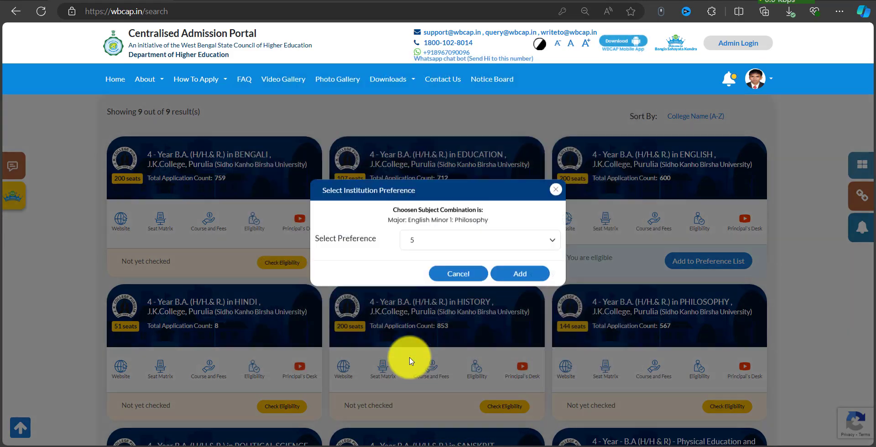
{"action": "left_click", "coordinate": [525, 275]}
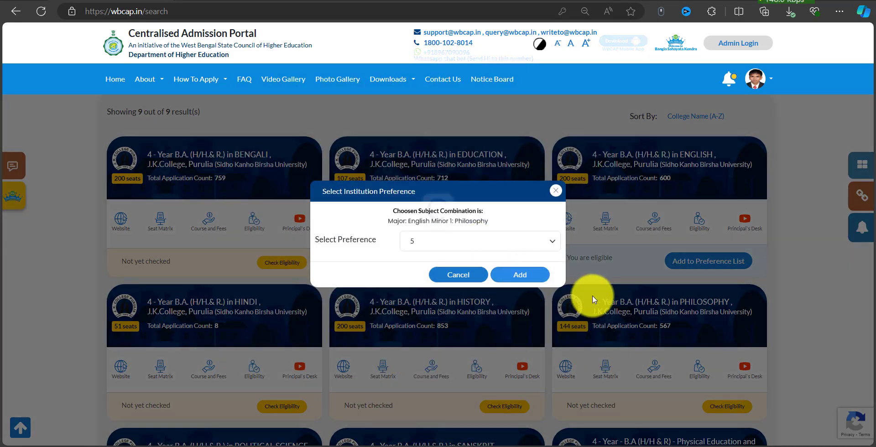
{"action": "left_click", "coordinate": [405, 337]}
{"action": "scroll", "coordinate": [233, 244], "scroll_direction": "up", "scroll_amount": 6}
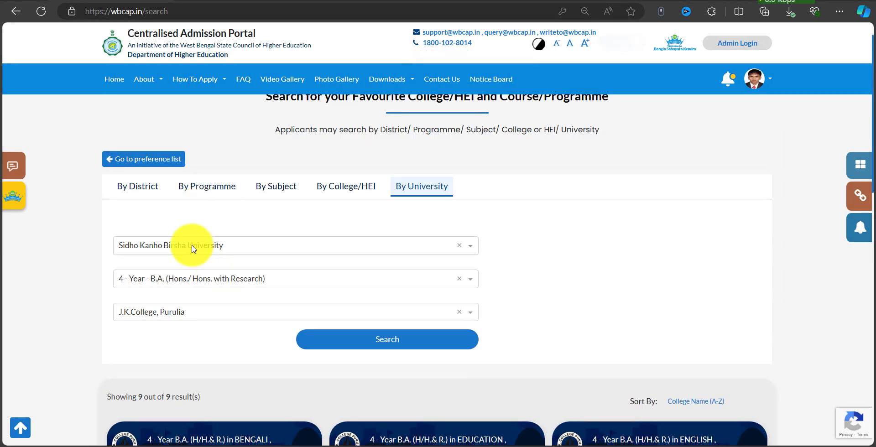
Search Gour Banga University's 4-Year B.A. courses at Malda College.
{"action": "left_click", "coordinate": [192, 248]}
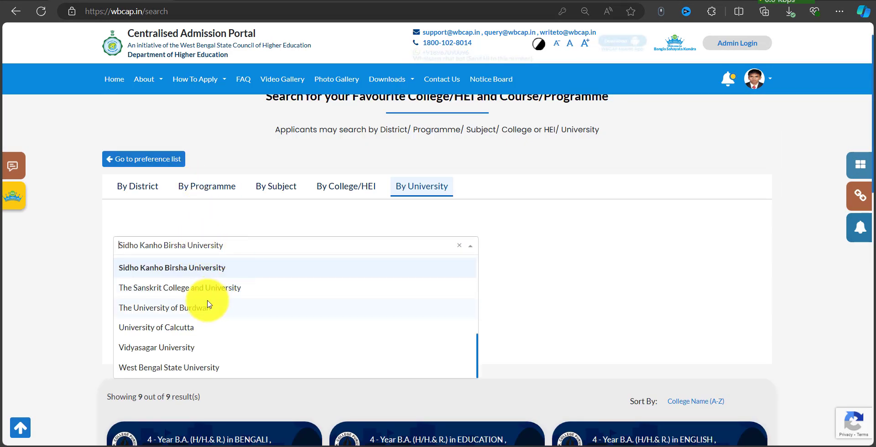
{"action": "type", "text": "GO"}
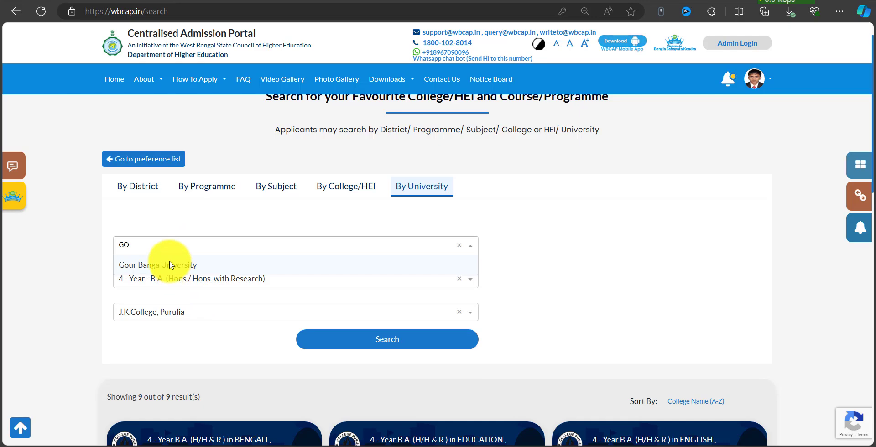
{"action": "left_click", "coordinate": [170, 265]}
{"action": "left_click", "coordinate": [196, 281]}
{"action": "left_click", "coordinate": [204, 314]}
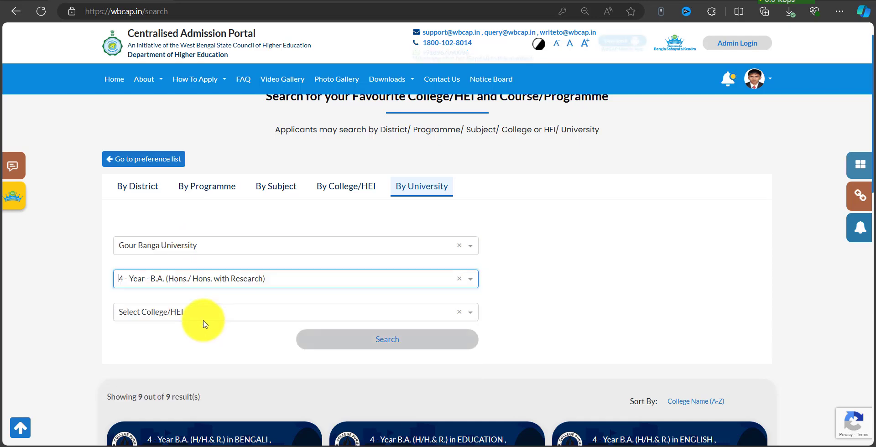
{"action": "left_click", "coordinate": [198, 318]}
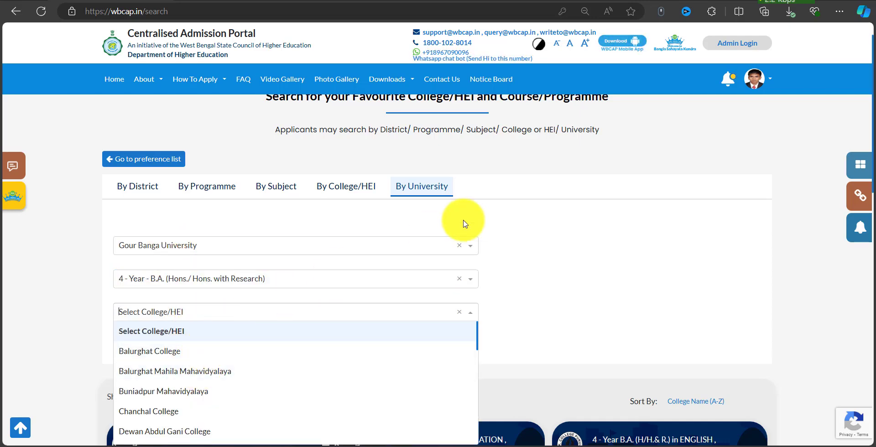
{"action": "scroll", "coordinate": [221, 216], "scroll_direction": "down", "scroll_amount": 4}
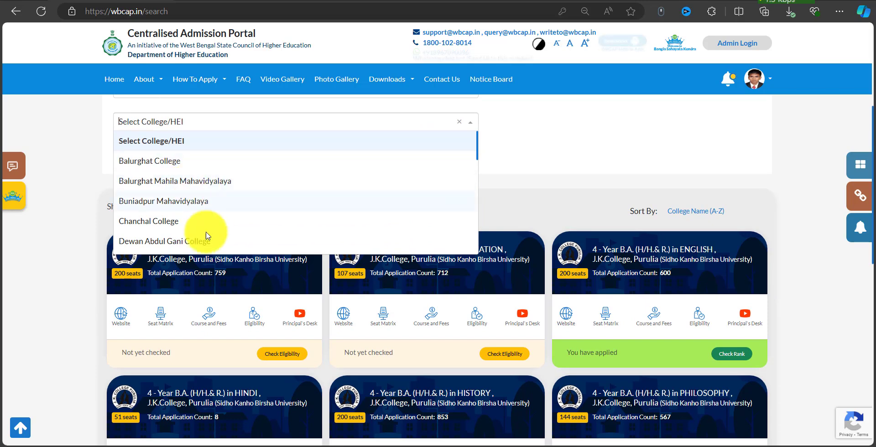
{"action": "scroll", "coordinate": [182, 206], "scroll_direction": "down", "scroll_amount": 4}
{"action": "scroll", "coordinate": [194, 210], "scroll_direction": "down", "scroll_amount": 2}
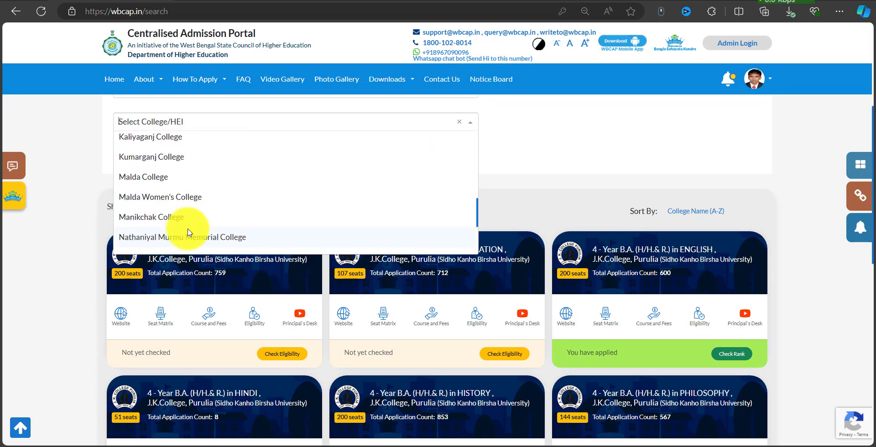
{"action": "left_click", "coordinate": [173, 183]}
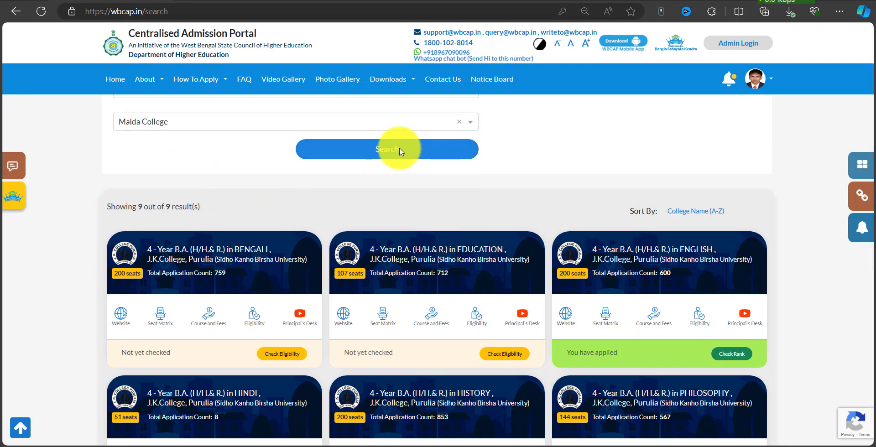
{"action": "left_click", "coordinate": [401, 150]}
{"action": "scroll", "coordinate": [420, 263], "scroll_direction": "down", "scroll_amount": 3}
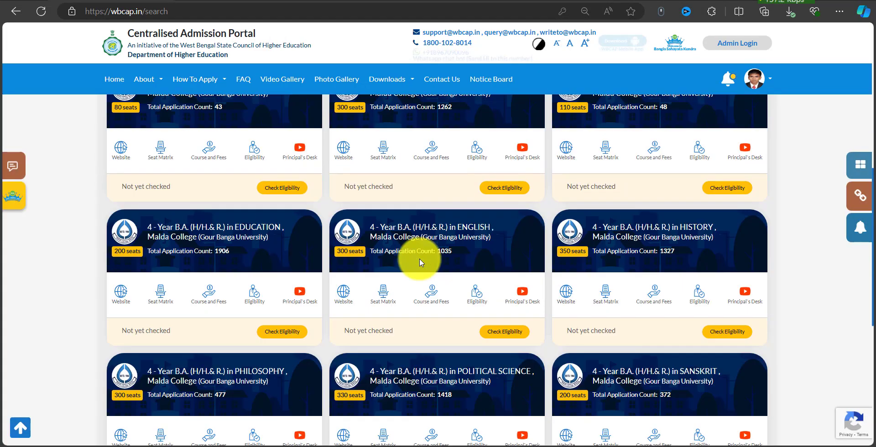
Add the History course with Bengali and Sociology minors as preference 6.
{"action": "left_click", "coordinate": [733, 333]}
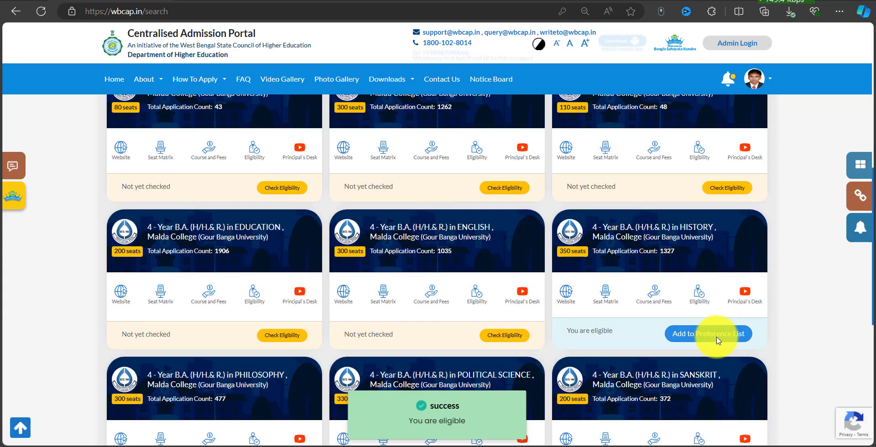
{"action": "left_click", "coordinate": [714, 335]}
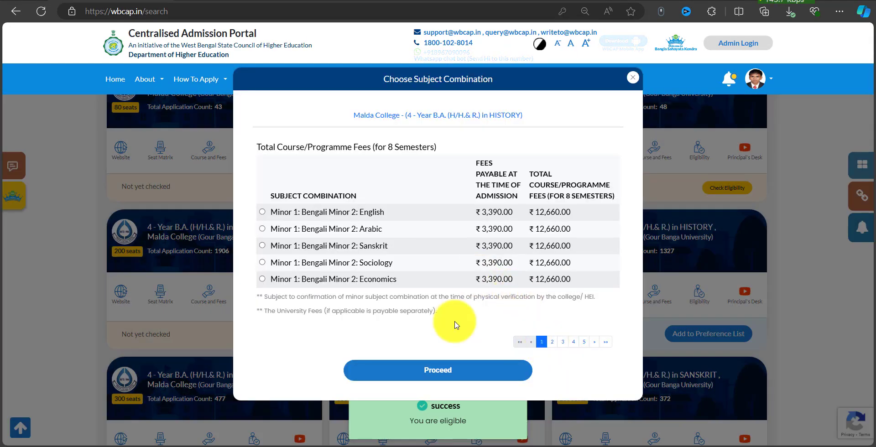
{"action": "left_click", "coordinate": [315, 263]}
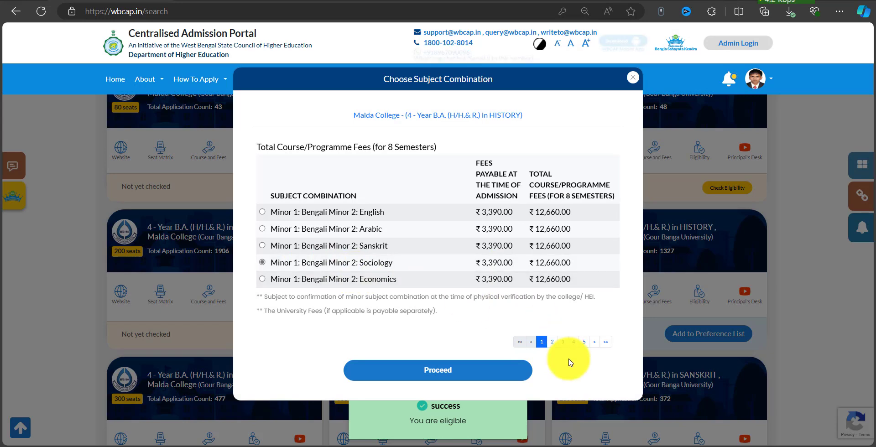
{"action": "left_click", "coordinate": [552, 342]}
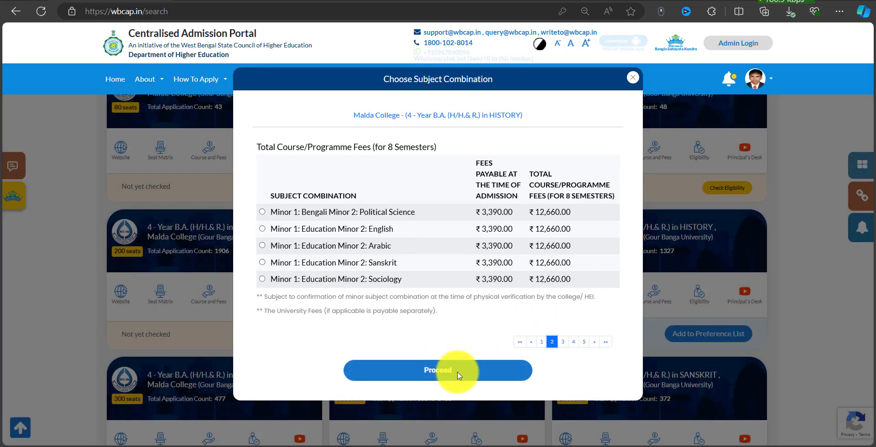
{"action": "left_click", "coordinate": [459, 375]}
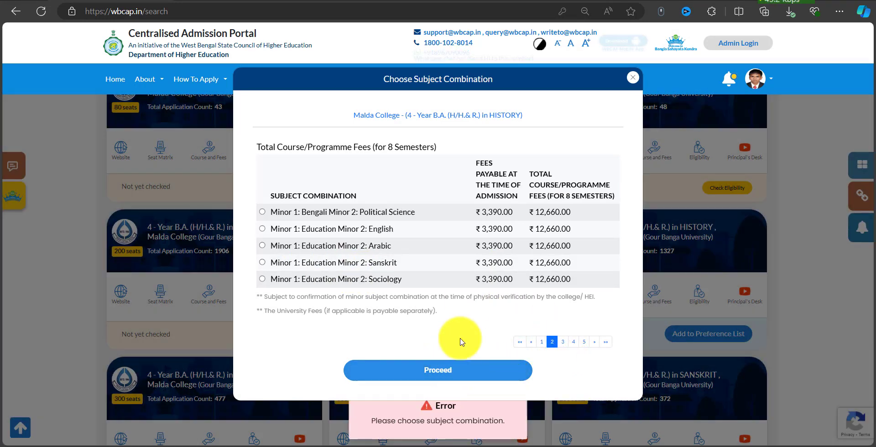
{"action": "left_click", "coordinate": [363, 247]}
{"action": "left_click", "coordinate": [438, 371]}
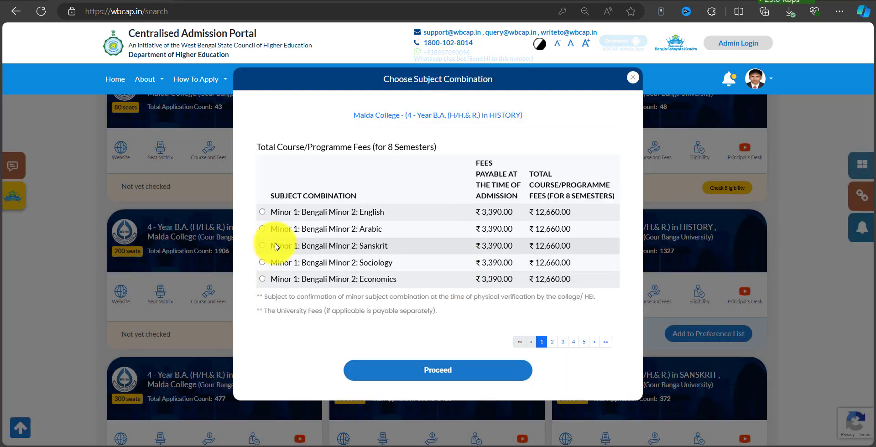
{"action": "left_click", "coordinate": [303, 263]}
{"action": "left_click", "coordinate": [421, 370]}
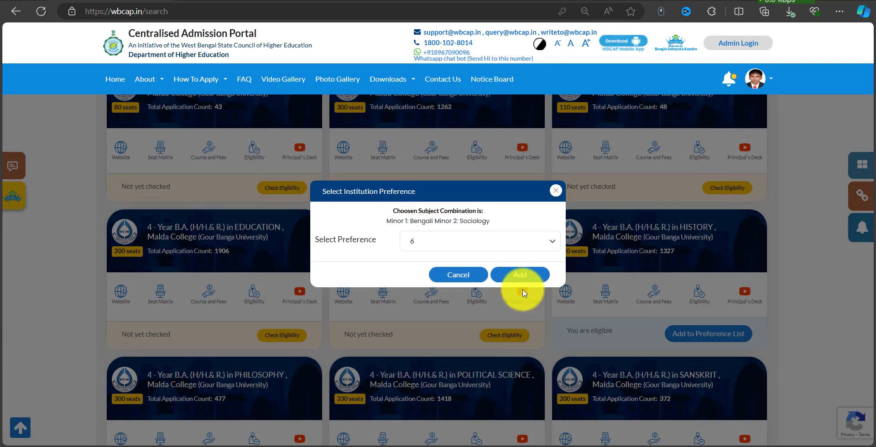
{"action": "left_click", "coordinate": [541, 275]}
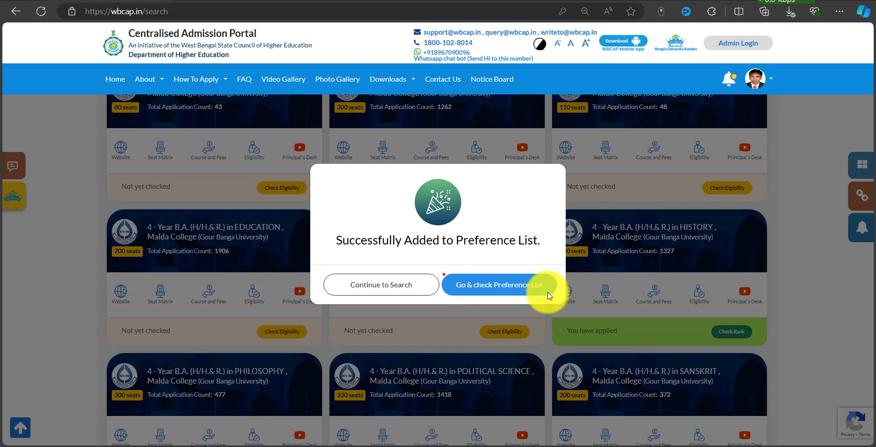
{"action": "left_click", "coordinate": [504, 291]}
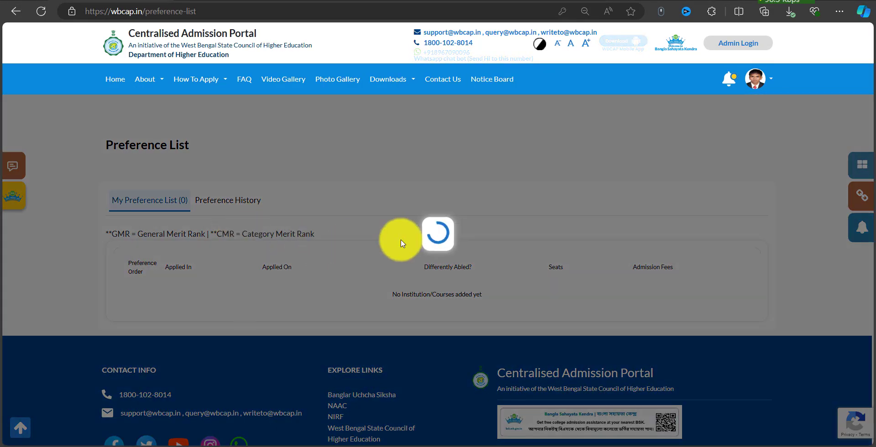
Move Asutosh College's English from preference 1 to position 6 and confirm.
{"action": "scroll", "coordinate": [454, 268], "scroll_direction": "down", "scroll_amount": 10}
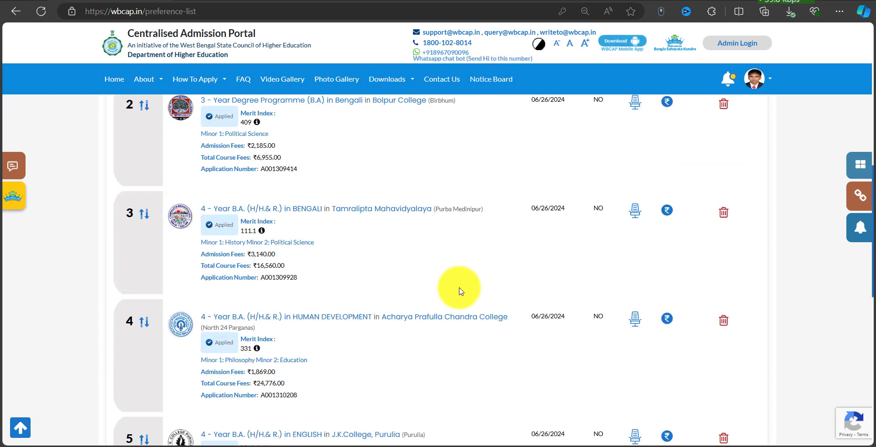
{"action": "scroll", "coordinate": [461, 291], "scroll_direction": "up", "scroll_amount": 6}
{"action": "left_click_drag", "start_coordinate": [164, 260], "coordinate": [462, 369]}
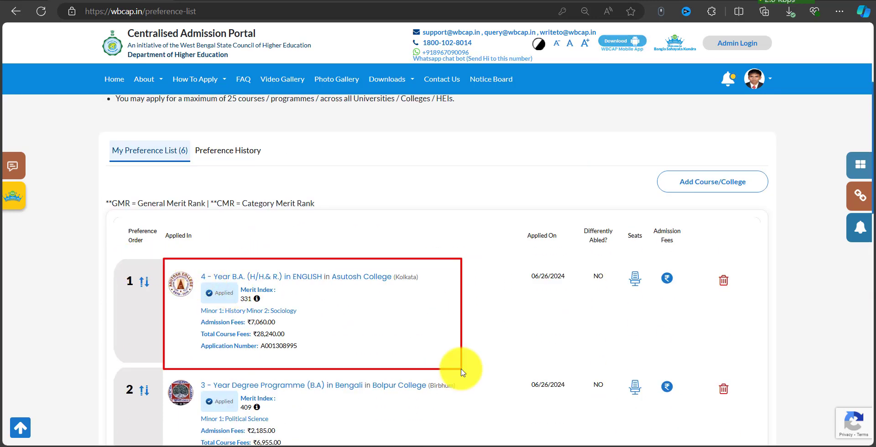
{"action": "left_click", "coordinate": [146, 283]}
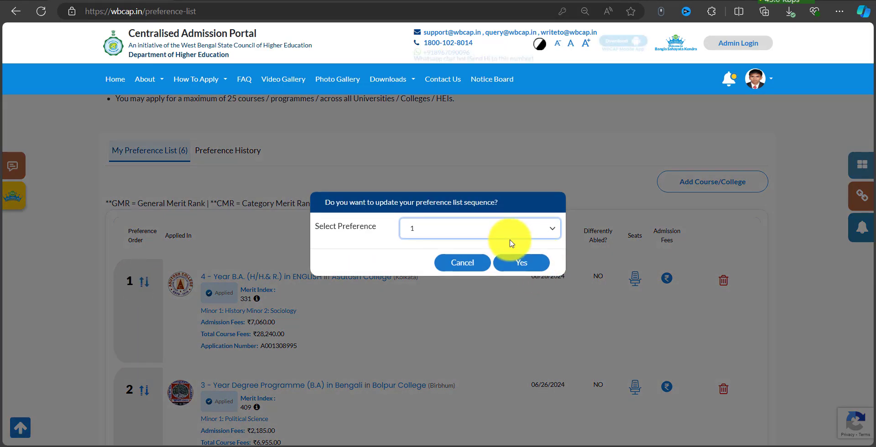
{"action": "left_click_drag", "start_coordinate": [120, 261], "coordinate": [167, 305]}
{"action": "left_click", "coordinate": [434, 232]}
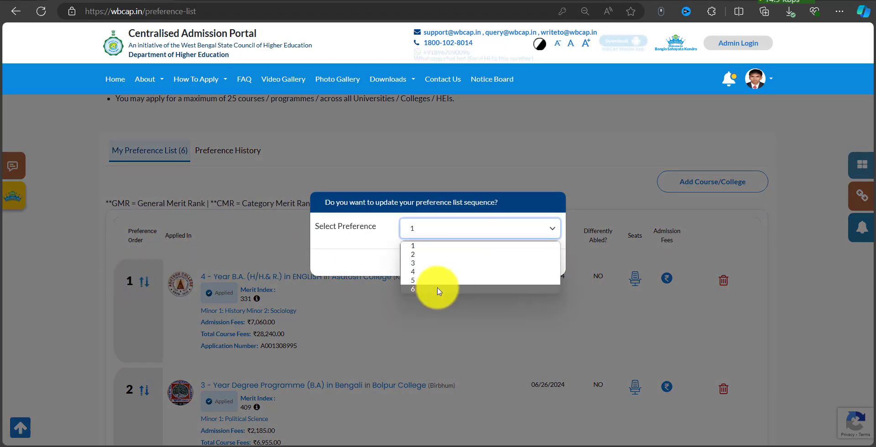
{"action": "left_click", "coordinate": [440, 292]}
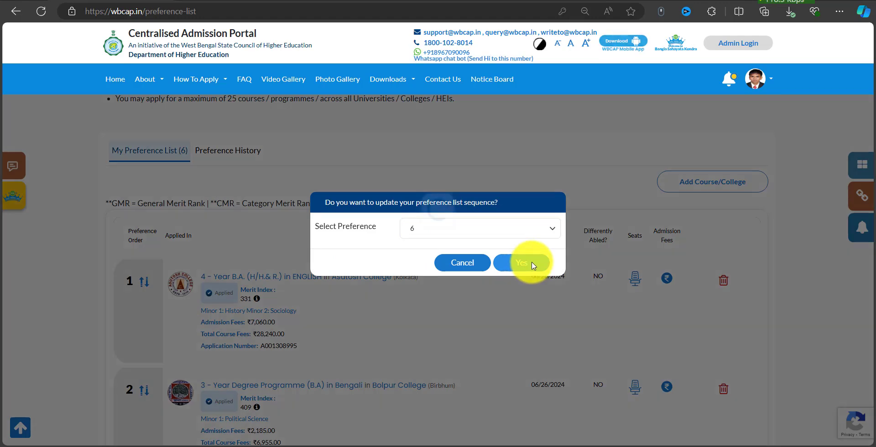
{"action": "left_click", "coordinate": [532, 263]}
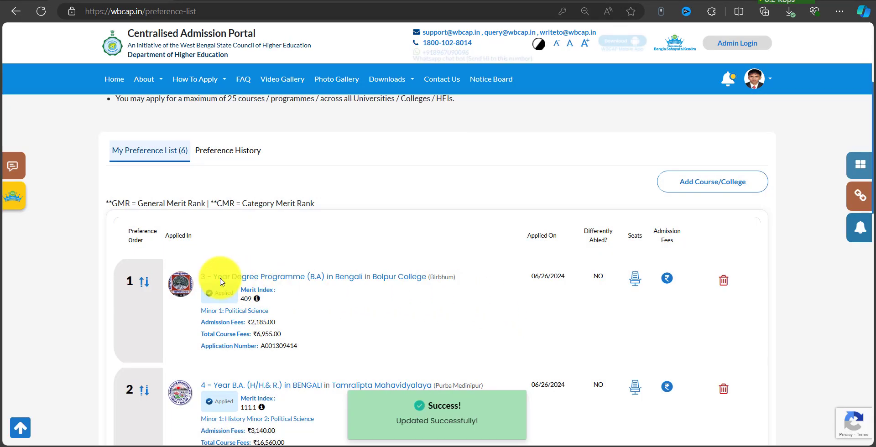
{"action": "scroll", "coordinate": [221, 282], "scroll_direction": "down", "scroll_amount": 2}
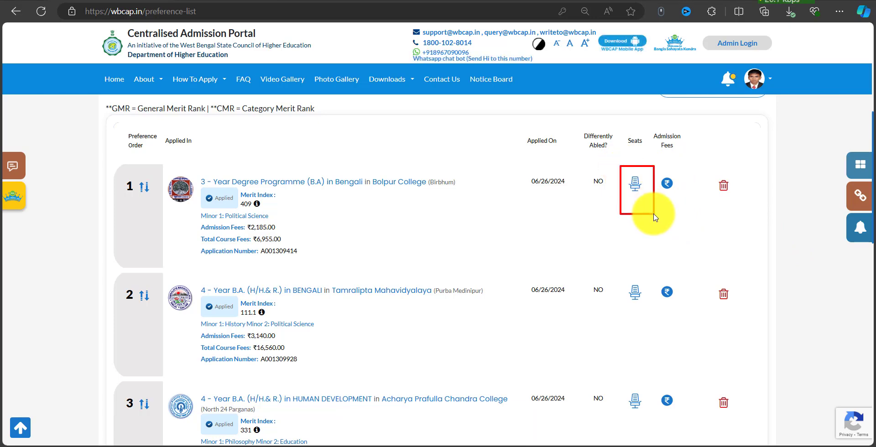
{"action": "left_click", "coordinate": [634, 184]}
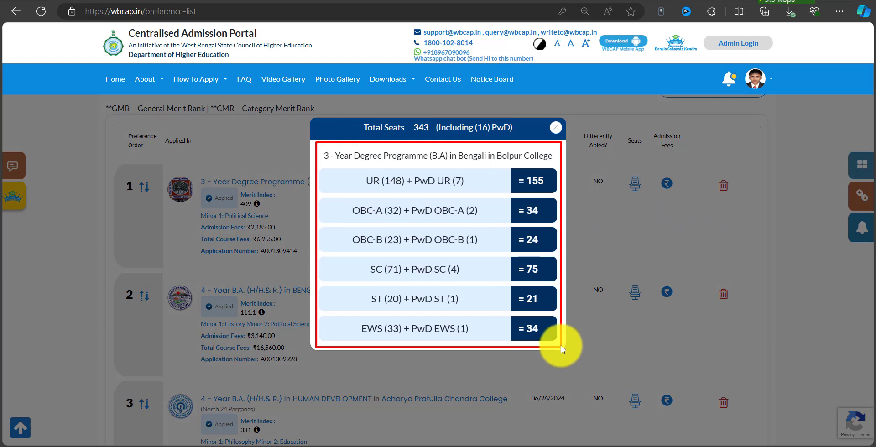
{"action": "left_click", "coordinate": [555, 128]}
{"action": "scroll", "coordinate": [739, 294], "scroll_direction": "down", "scroll_amount": 10}
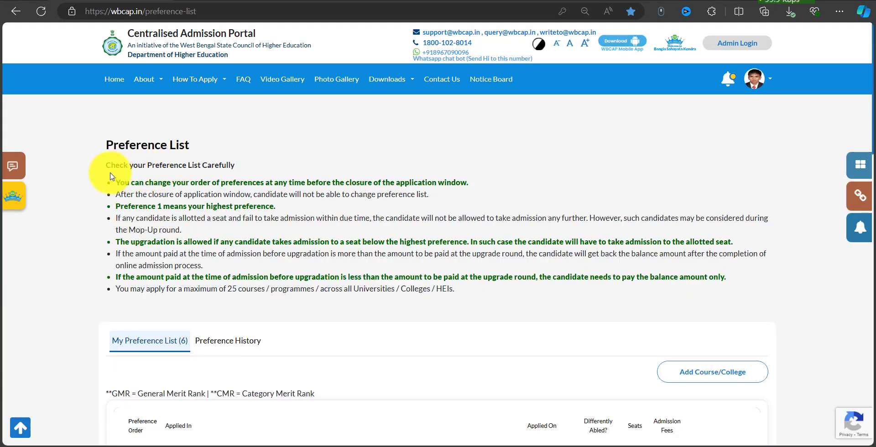
{"action": "mouse_move", "coordinate": [110, 174]}
{"action": "left_mouse_down"}
{"action": "mouse_move", "coordinate": [223, 195]}
{"action": "mouse_move", "coordinate": [452, 183]}
{"action": "mouse_move", "coordinate": [473, 192]}
{"action": "left_mouse_up"}
{"action": "left_click_drag", "start_coordinate": [283, 202], "coordinate": [382, 208]}
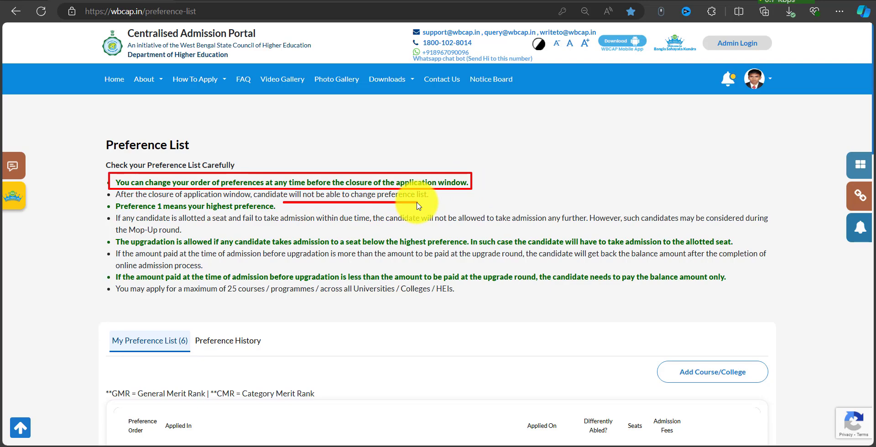
{"action": "left_click_drag", "start_coordinate": [109, 200], "coordinate": [260, 215]}
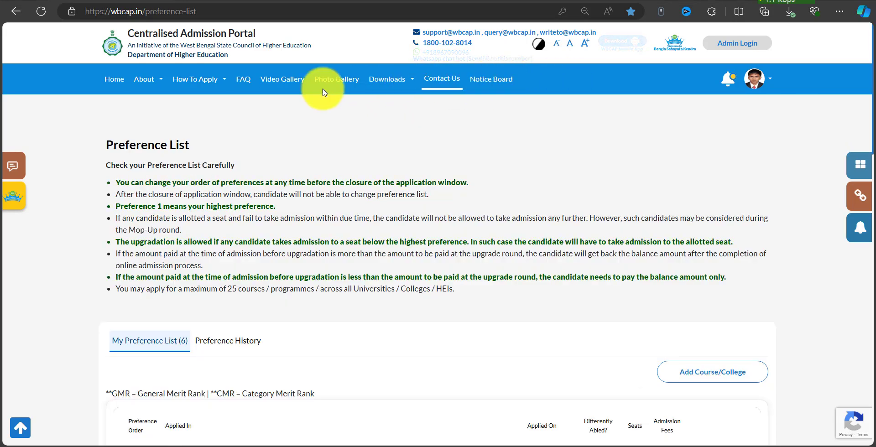
Save and submit the six preferences from the dashboard, then open the downloaded application PDF.
{"action": "left_click", "coordinate": [115, 78]}
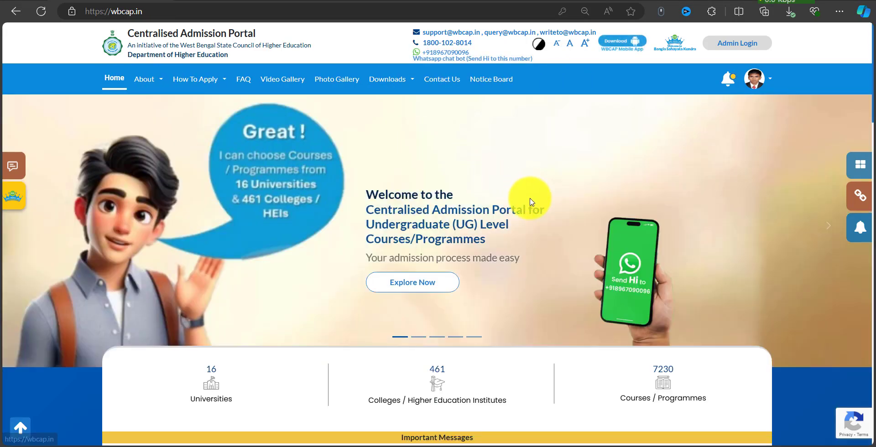
{"action": "left_click", "coordinate": [758, 86]}
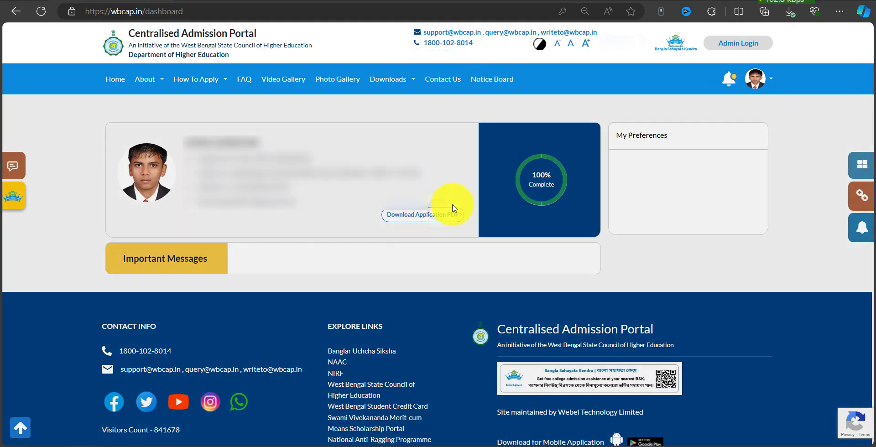
{"action": "left_click", "coordinate": [432, 219]}
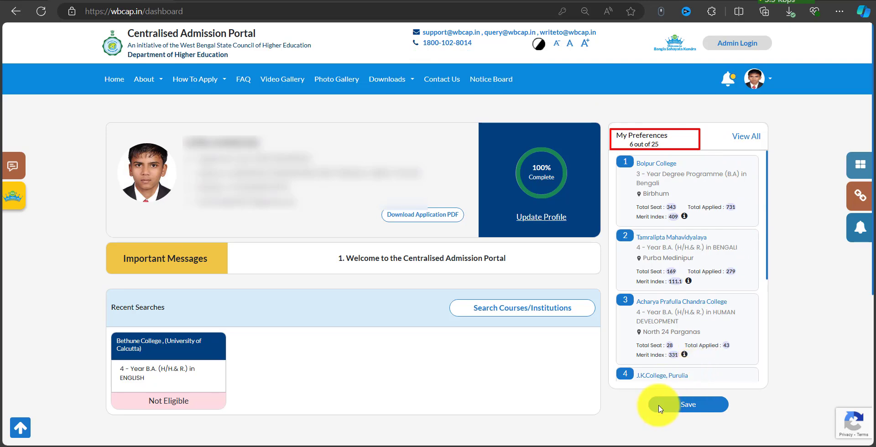
{"action": "left_click", "coordinate": [687, 404]}
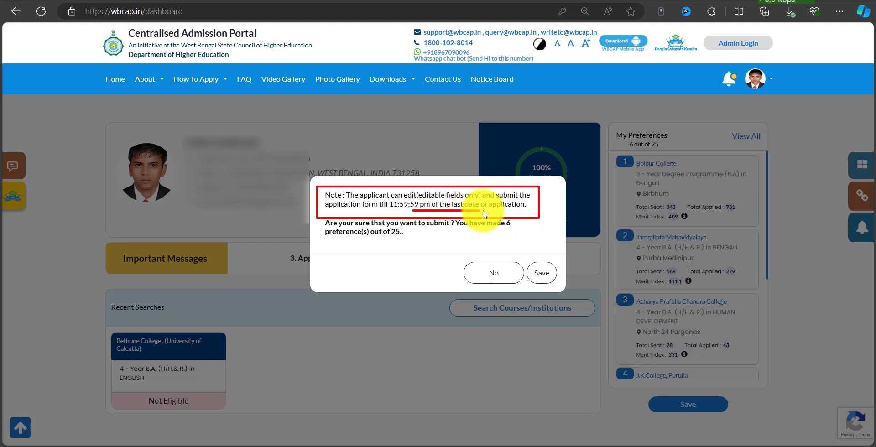
{"action": "left_click", "coordinate": [540, 274]}
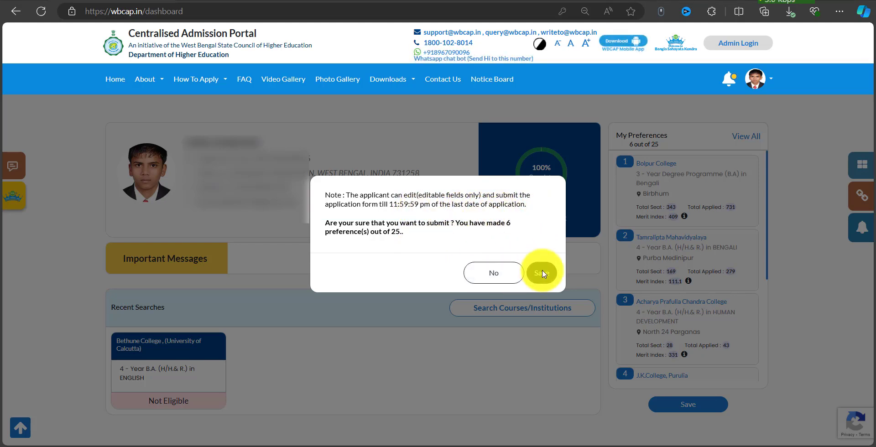
{"action": "left_click", "coordinate": [543, 273]}
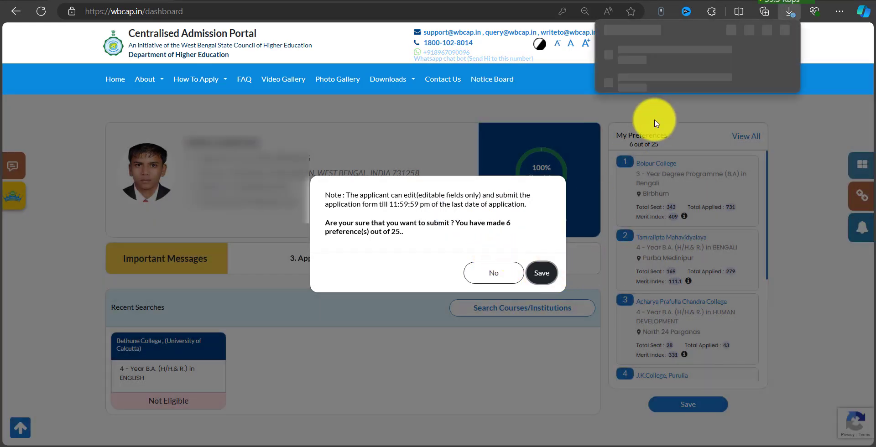
{"action": "left_click", "coordinate": [660, 75]}
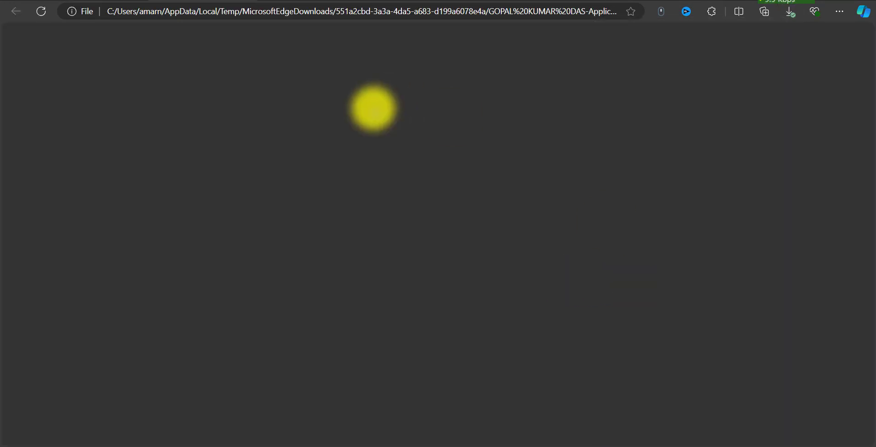
Review the PDF's three pages, then back on the dashboard dismiss the leftover dialog with No.
{"action": "scroll", "coordinate": [498, 208], "scroll_direction": "down", "scroll_amount": 4}
{"action": "scroll", "coordinate": [497, 208], "scroll_direction": "down", "scroll_amount": 13}
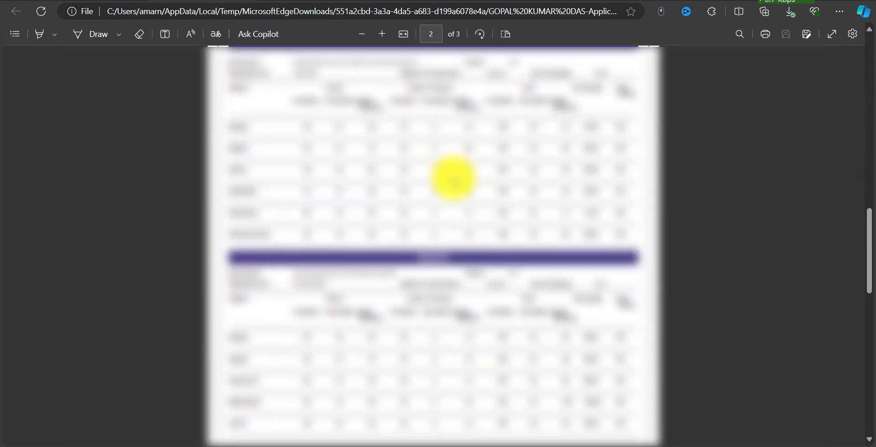
{"action": "scroll", "coordinate": [452, 178], "scroll_direction": "down", "scroll_amount": 10}
{"action": "scroll", "coordinate": [399, 161], "scroll_direction": "up", "scroll_amount": 2}
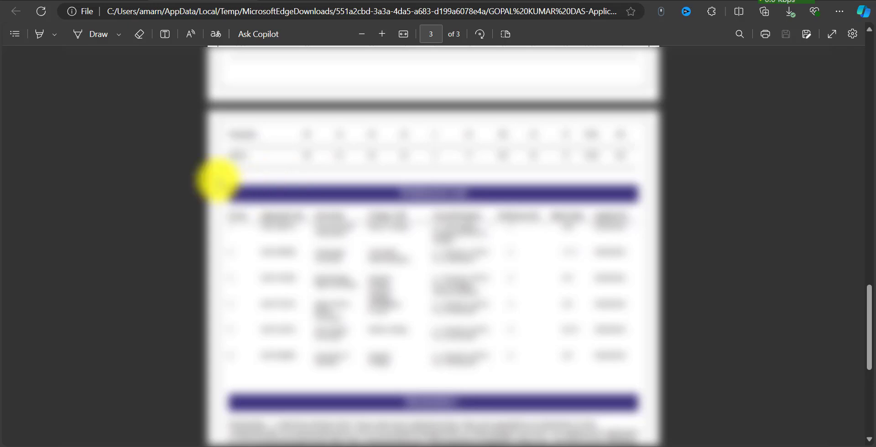
{"action": "left_click_drag", "start_coordinate": [218, 180], "coordinate": [639, 368]}
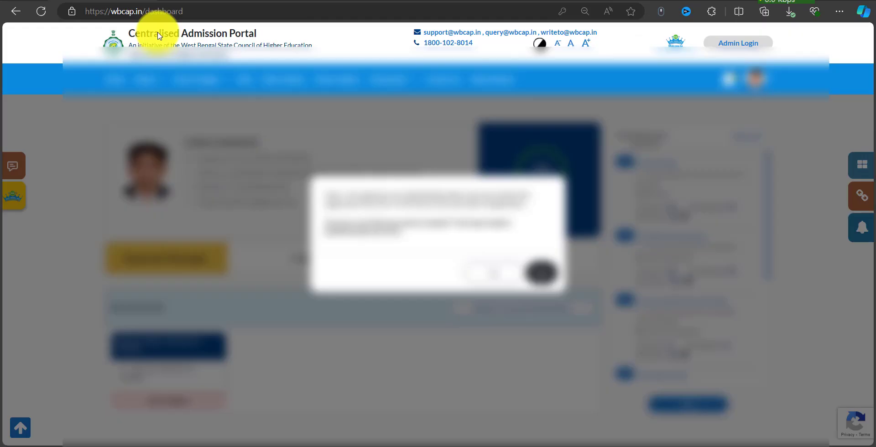
{"action": "left_click", "coordinate": [489, 273]}
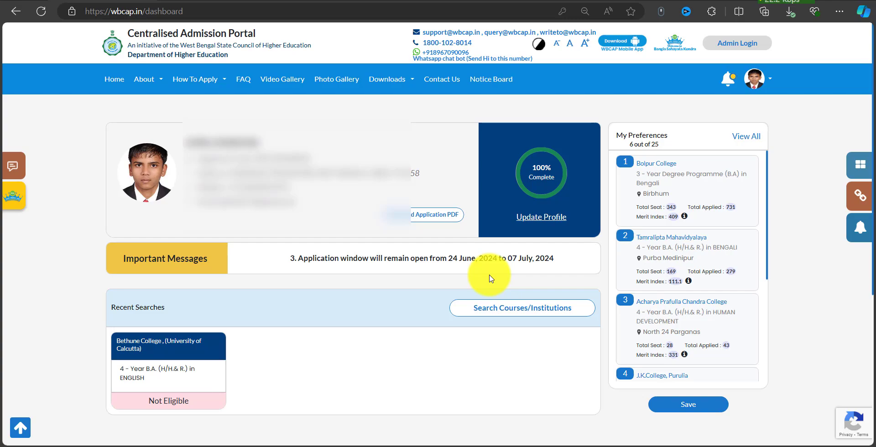